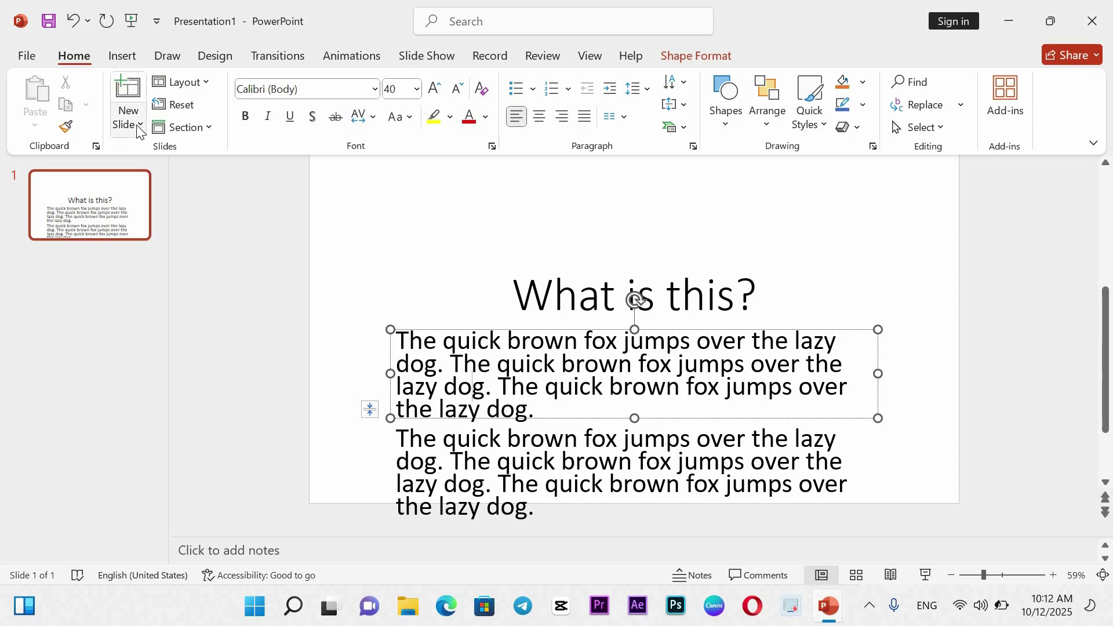
Step: Add a second slide with the Title and Content layout and title it "picture"
left_click(139, 125)
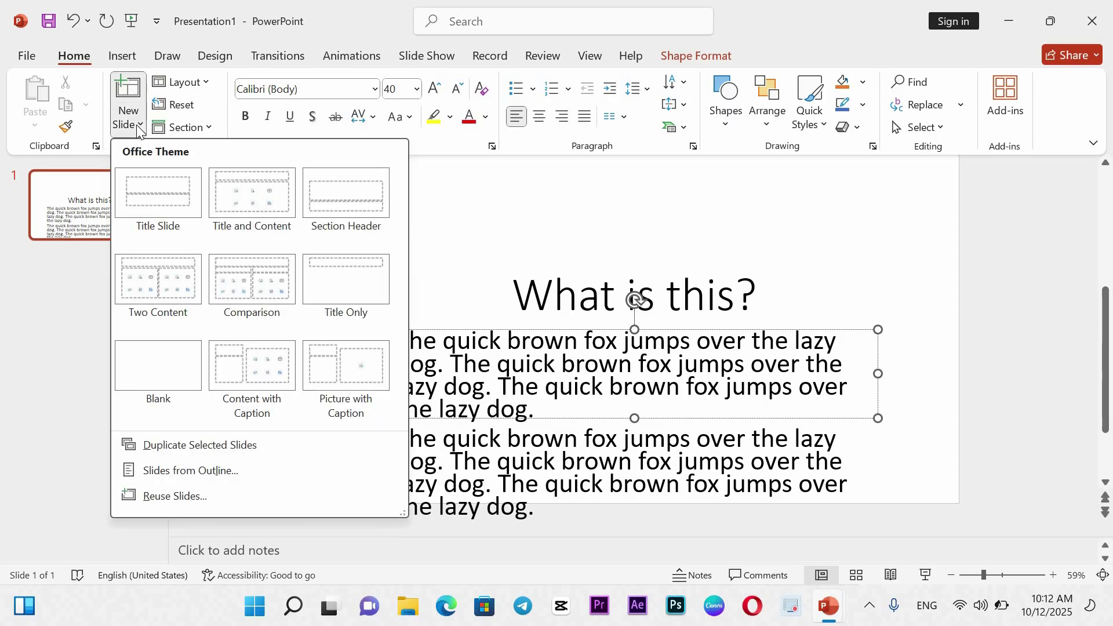
left_click(137, 124)
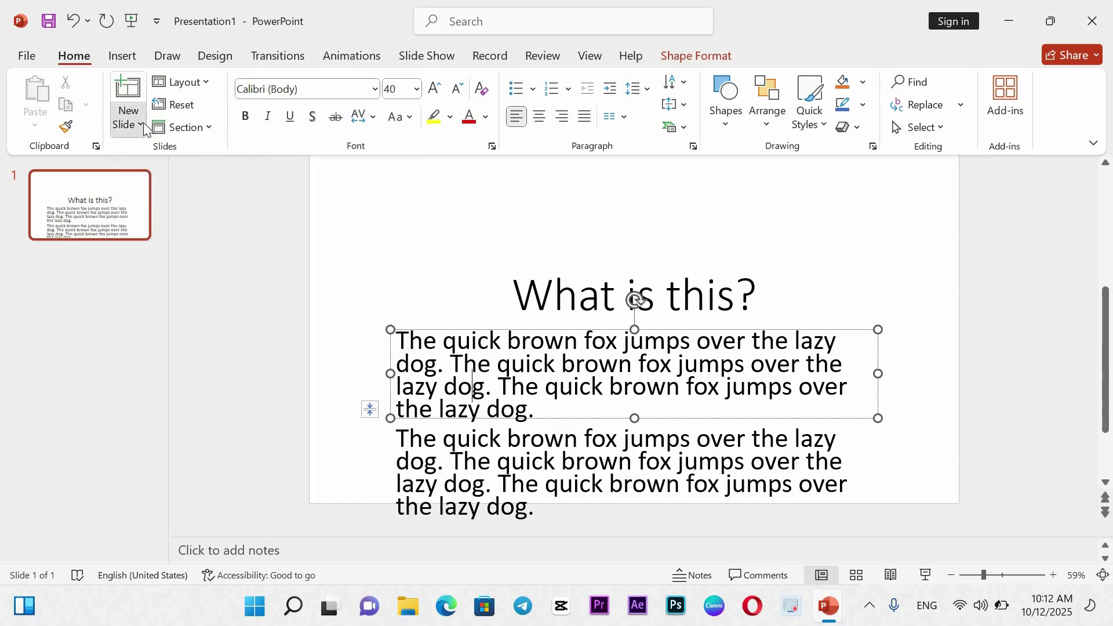
left_click(143, 123)
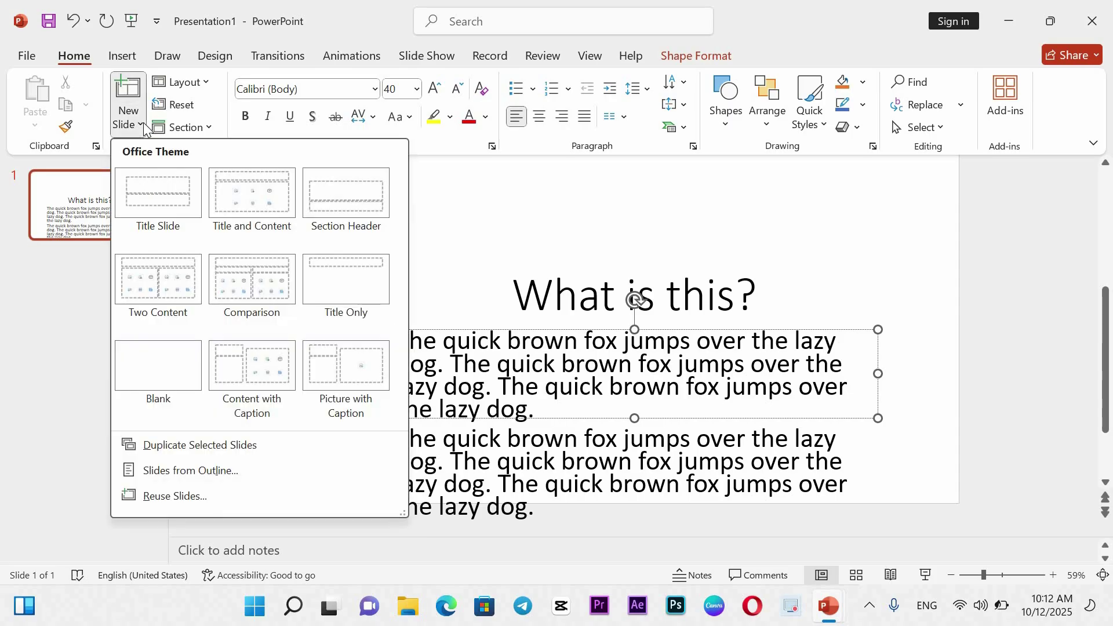
left_click(251, 207)
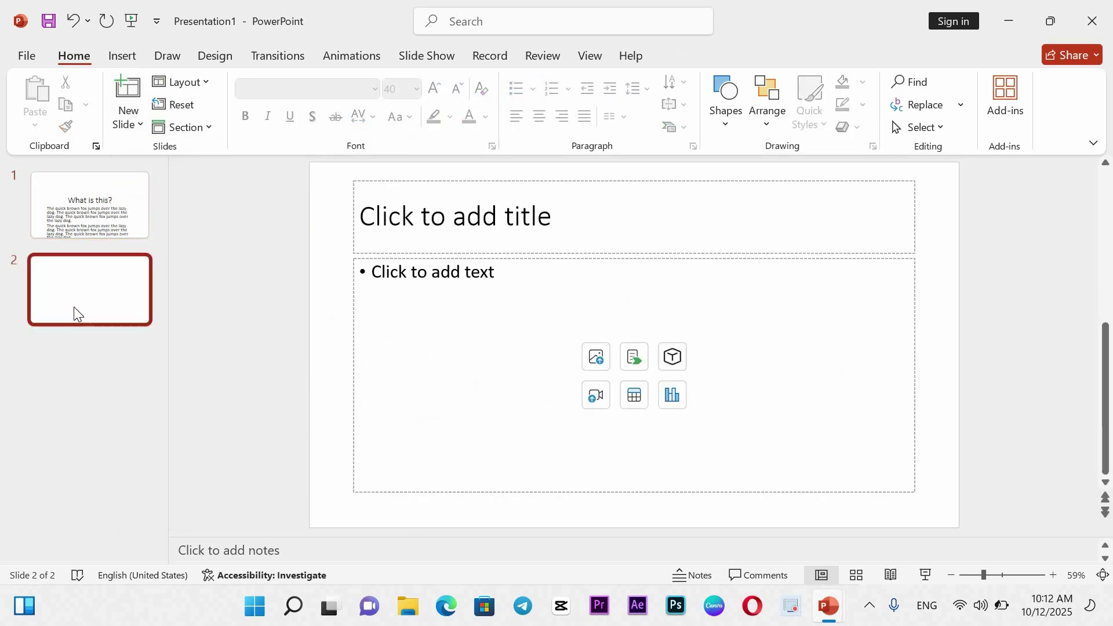
left_click(578, 219)
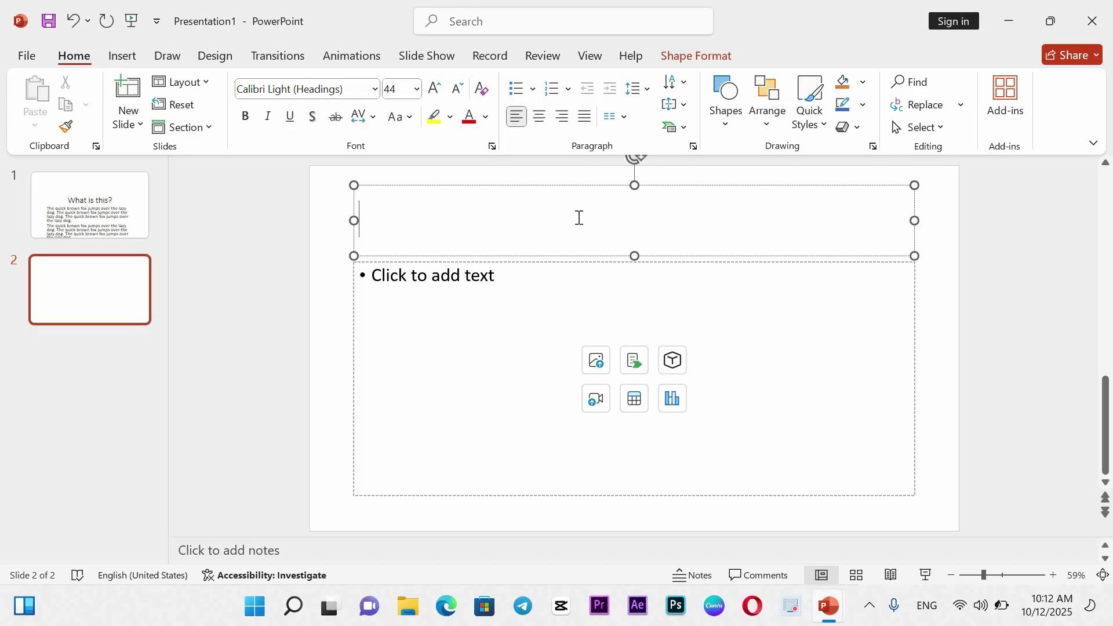
type("pi")
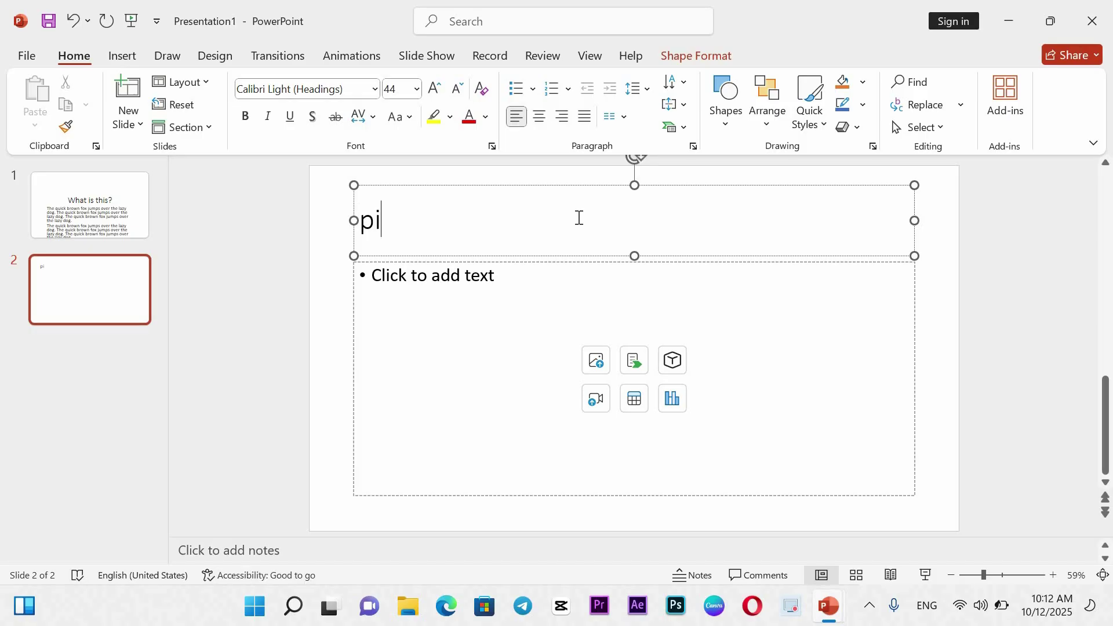
type("cture")
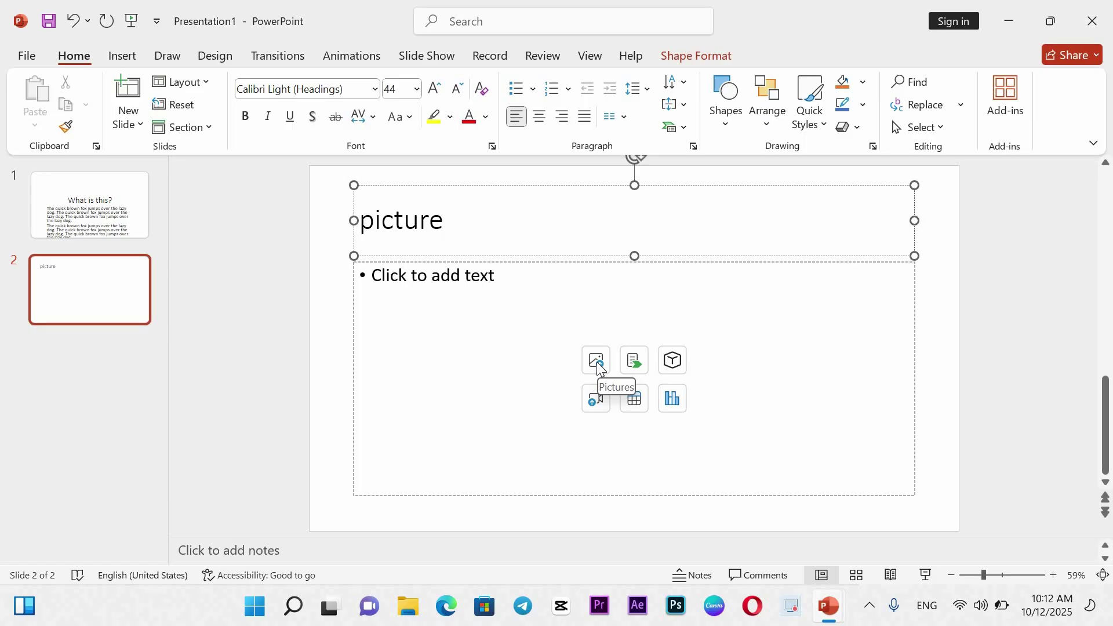
Step: Insert the stock image of a hand pointing at a DNA sequence screen into slide 2's content placeholder
left_click(597, 362)
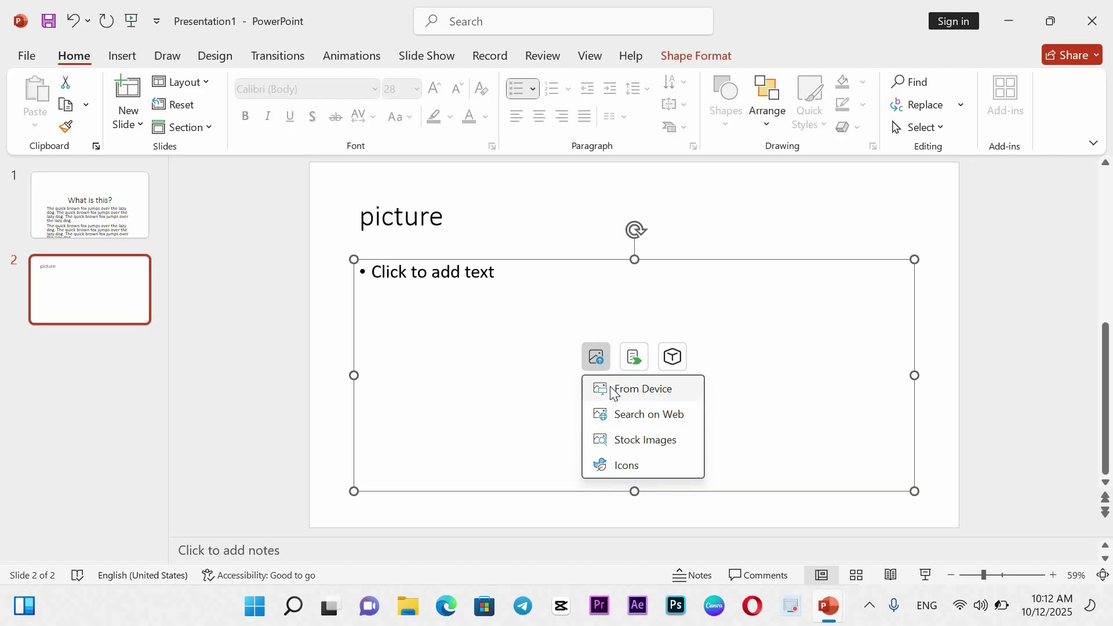
left_click(619, 441)
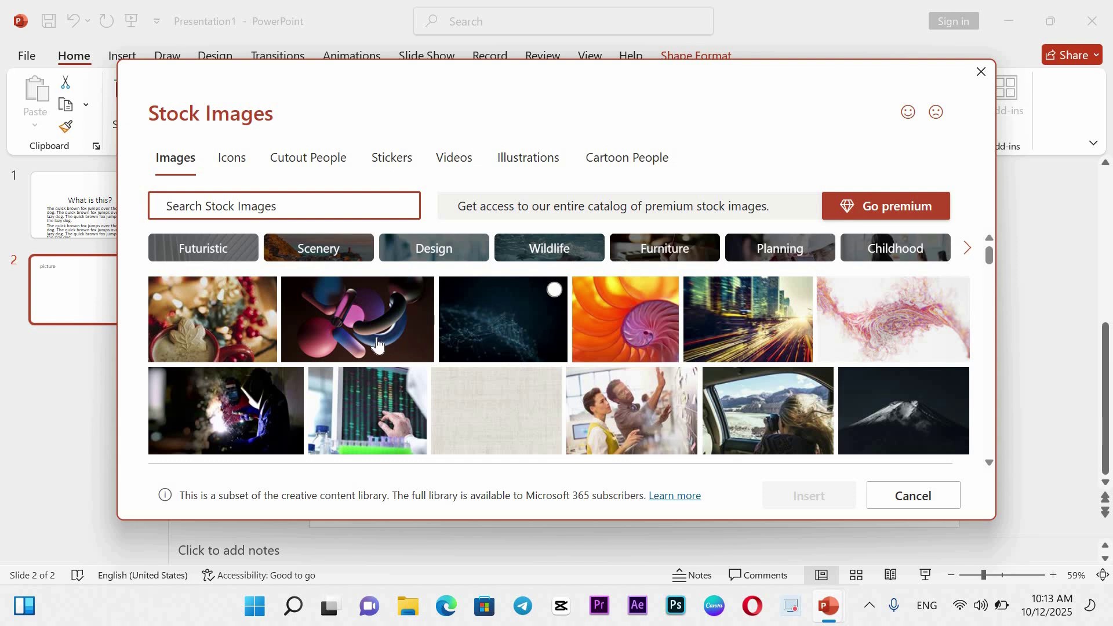
scroll(594, 409, "down", 2)
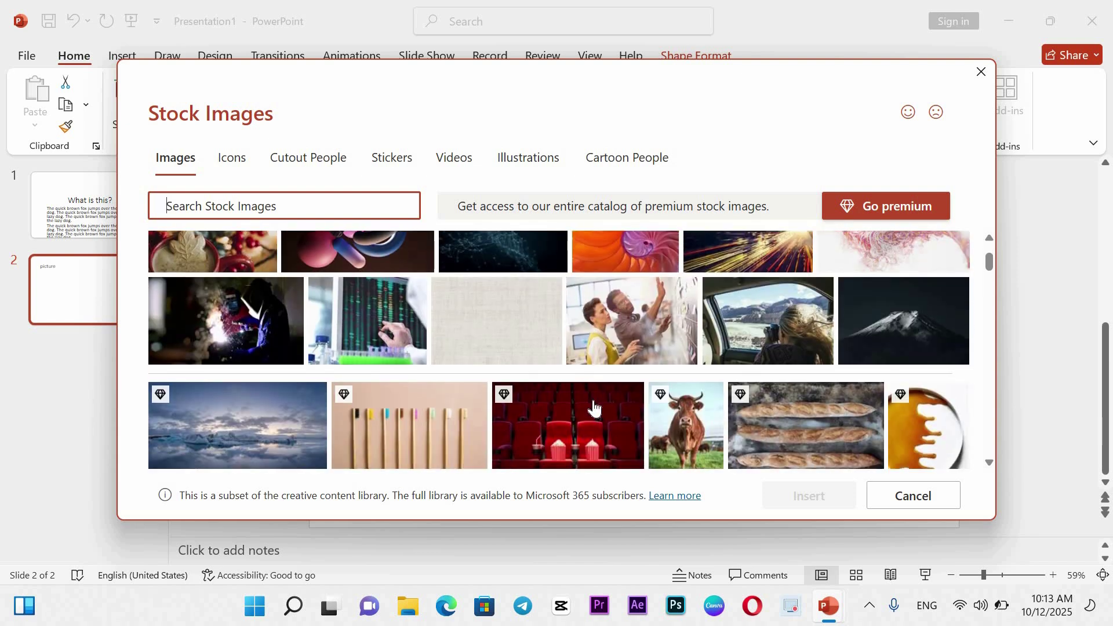
left_click(370, 305)
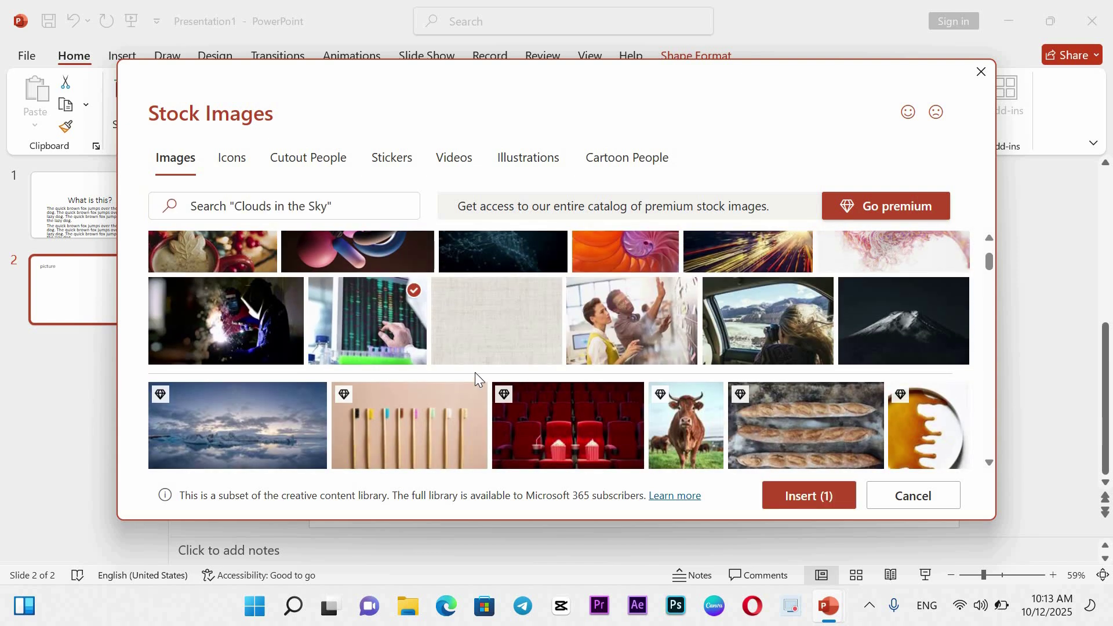
left_click(822, 495)
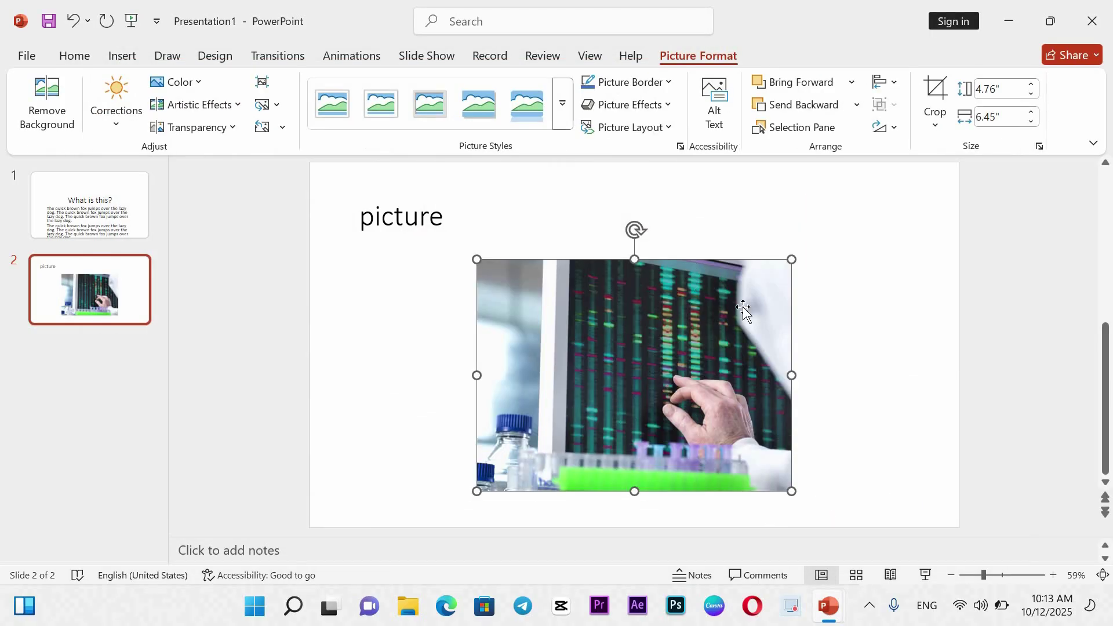
Step: Enlarge the picture to about 6.15" high by 8.33" wide and position it below the title, reaching the slide's lower edge
left_click_drag(792, 259, 897, 182)
left_click_drag(719, 279, 659, 320)
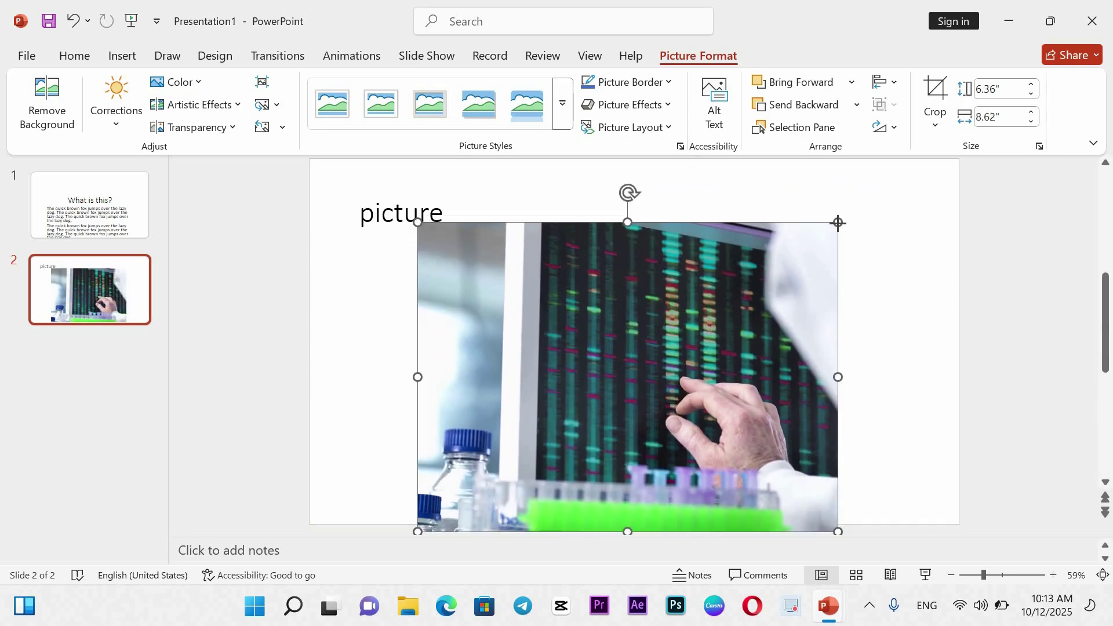
mouse_move(838, 222)
left_mouse_down()
mouse_move(823, 255)
mouse_move(825, 233)
left_mouse_up()
left_click_drag(718, 315, 738, 310)
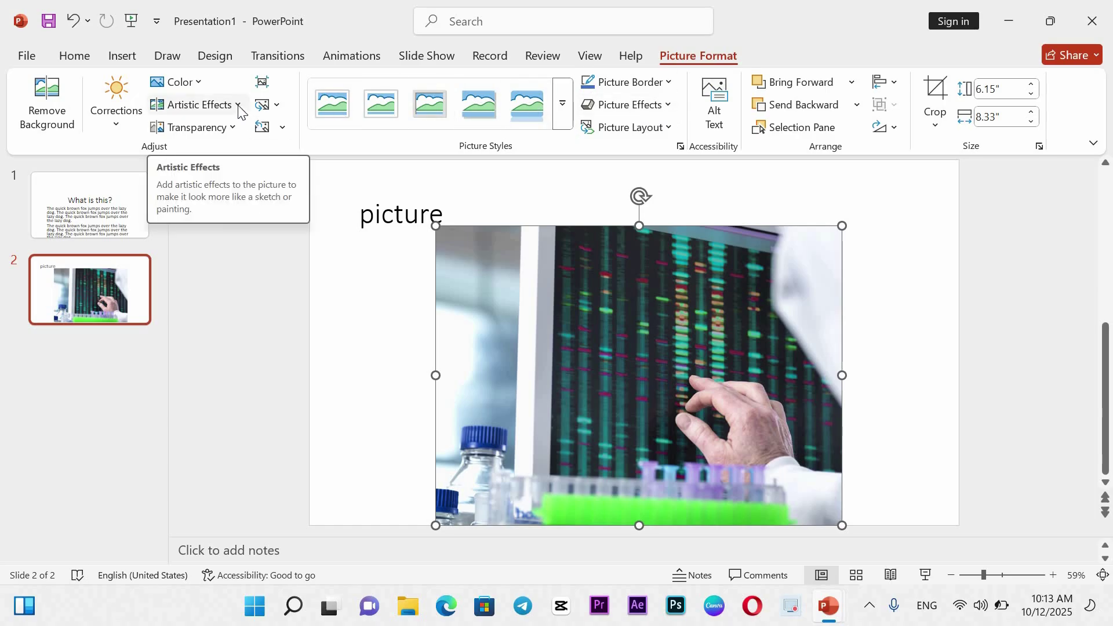
left_click(235, 129)
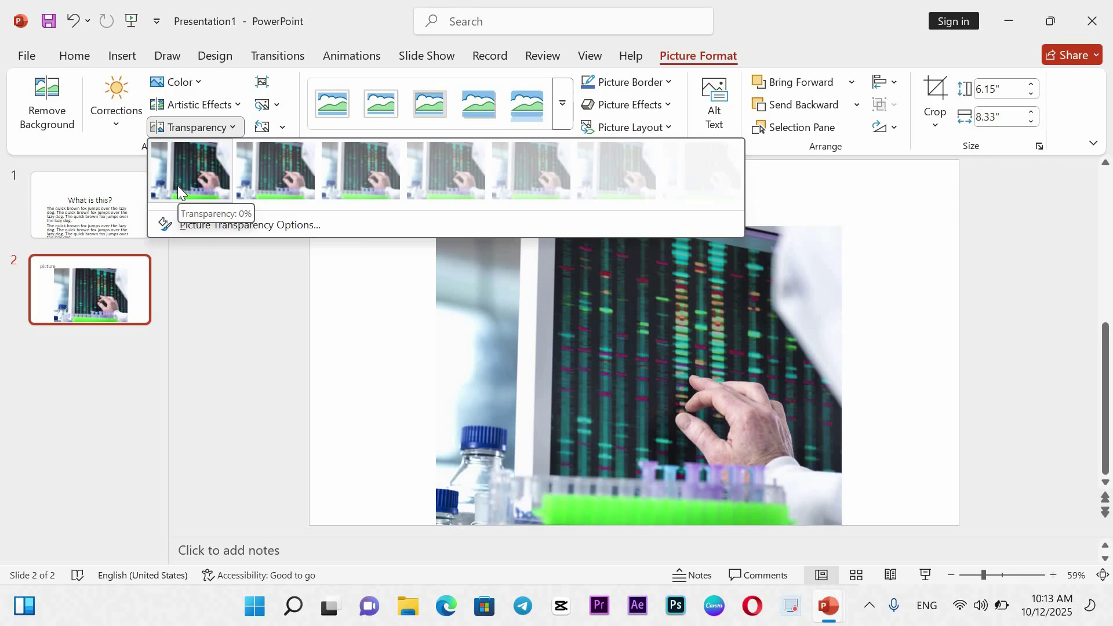
left_click(338, 322)
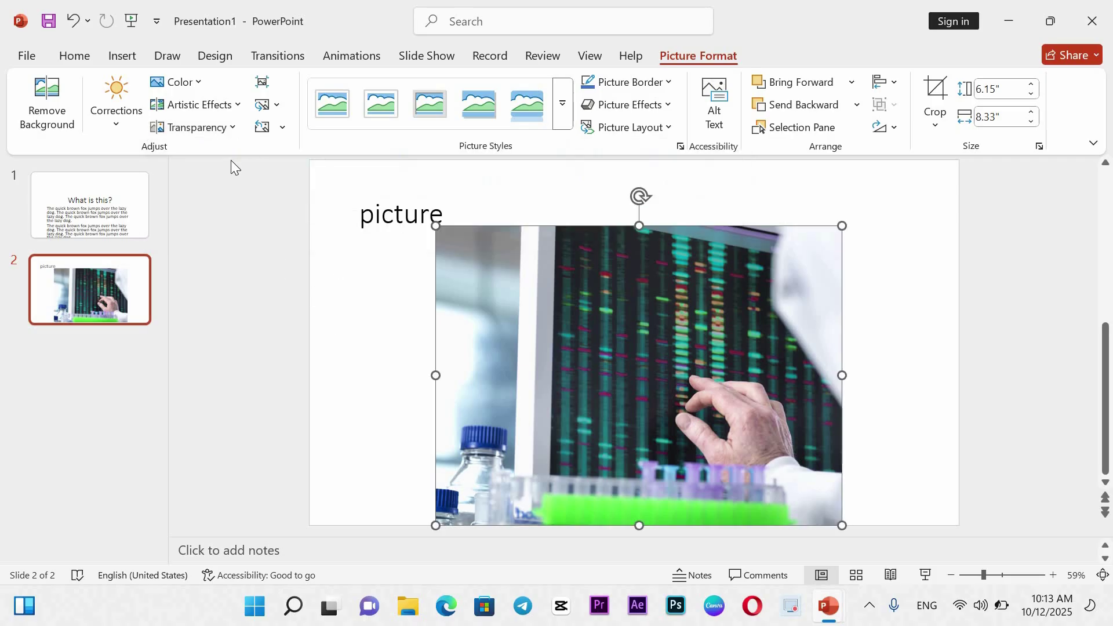
left_click(197, 84)
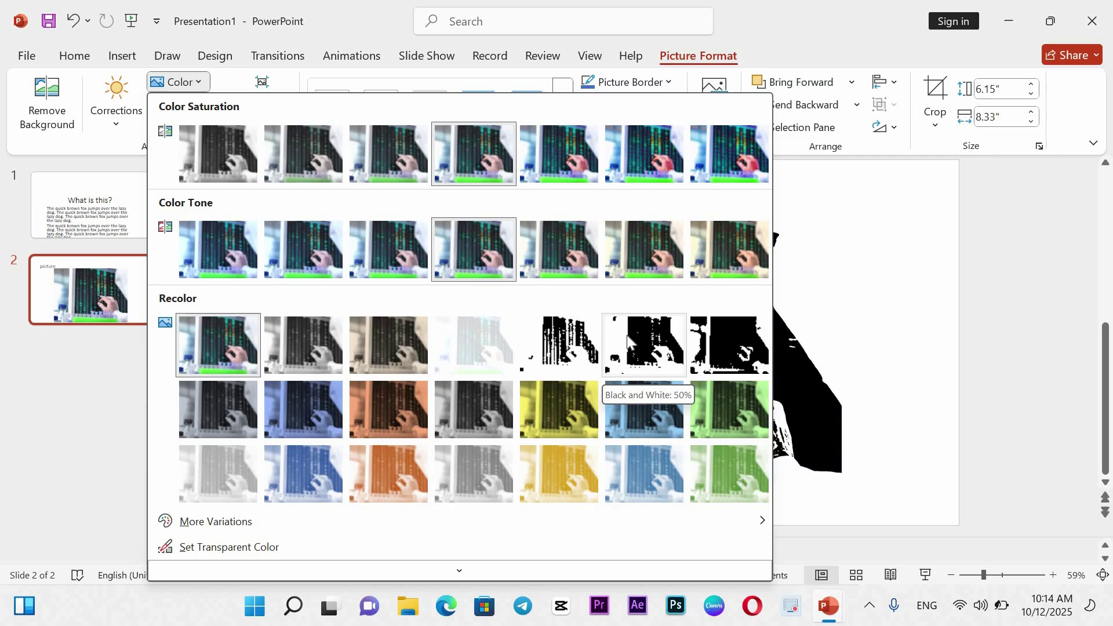
left_click(926, 344)
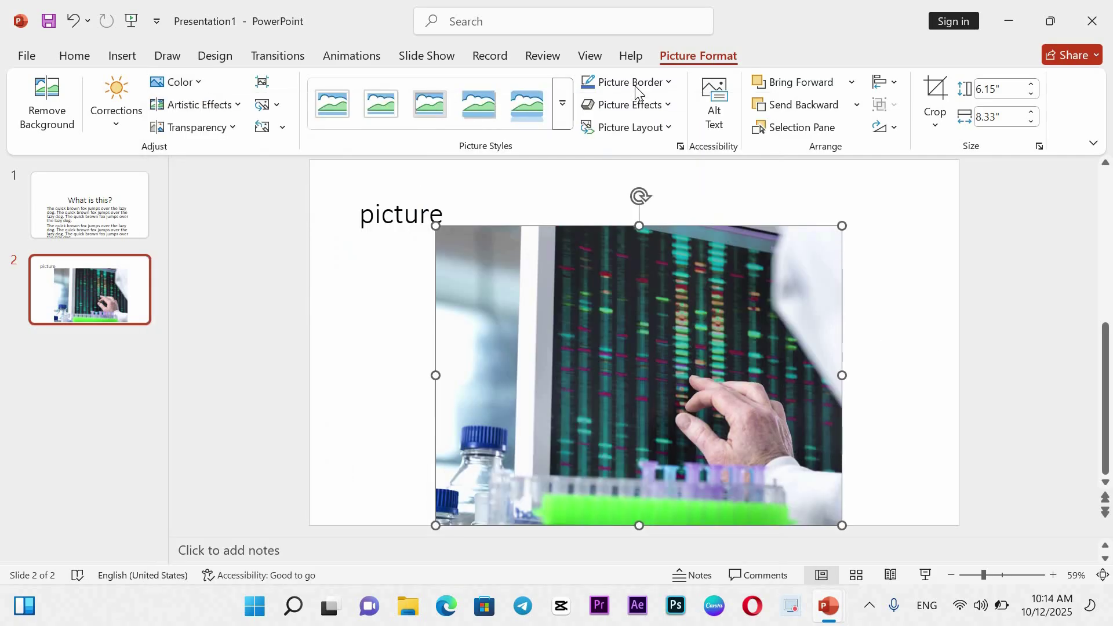
Step: Add a third slide with the Content with Caption layout and enter "text" as its title
left_click(233, 243)
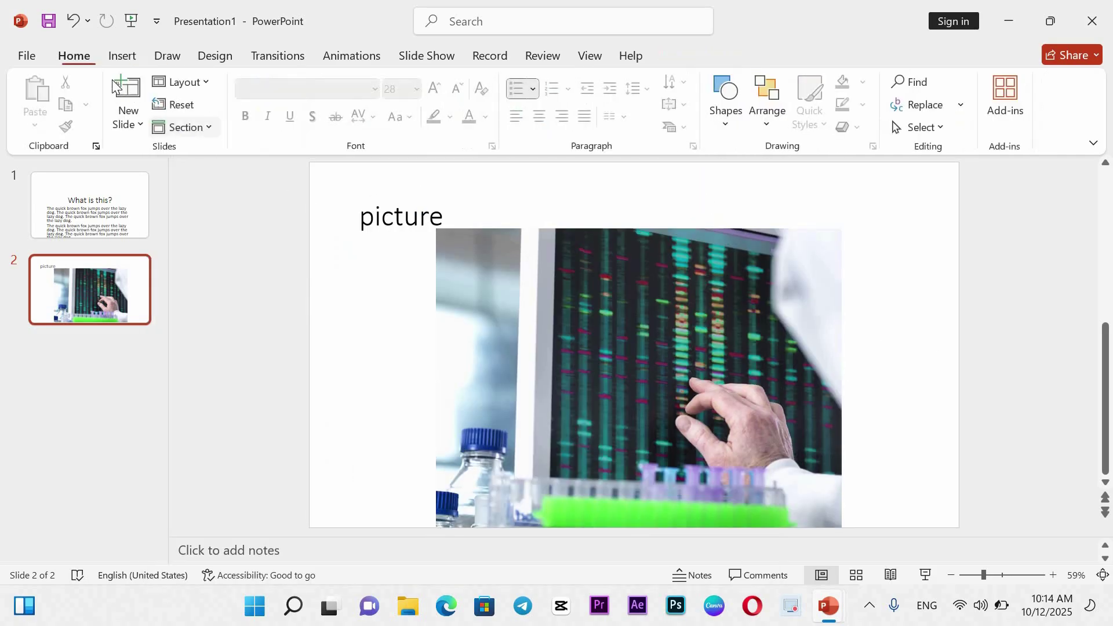
left_click(140, 124)
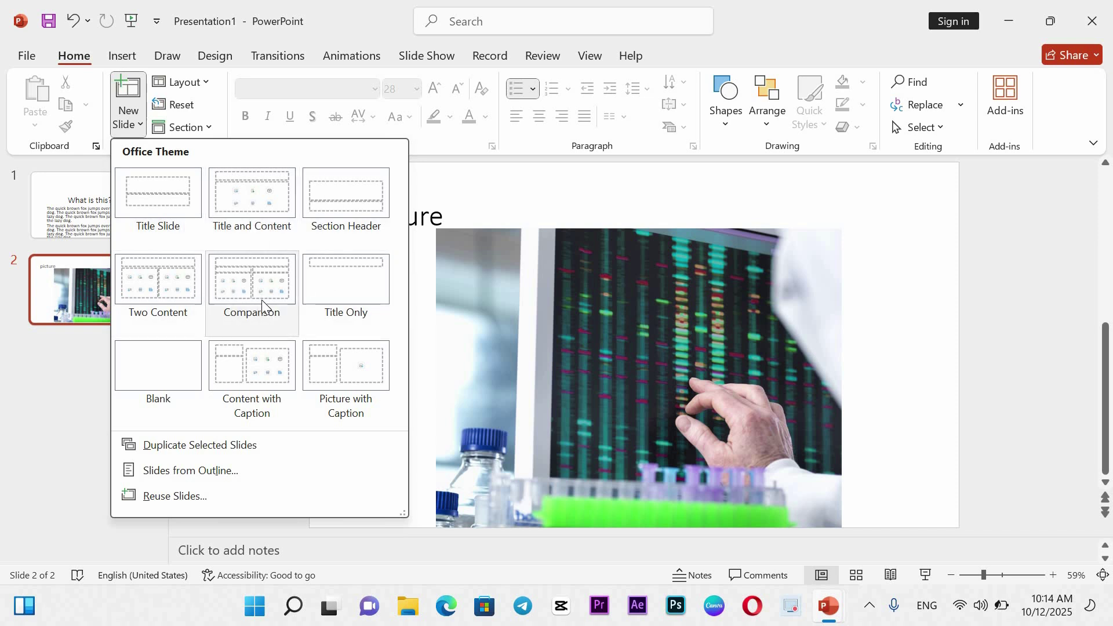
left_click(262, 357)
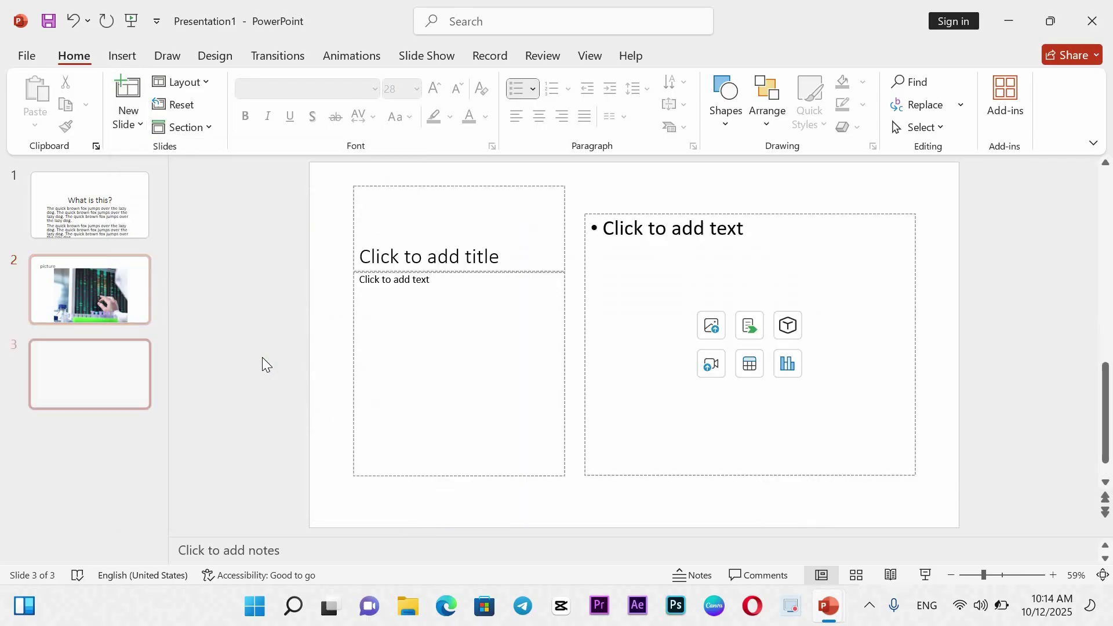
left_click(515, 251)
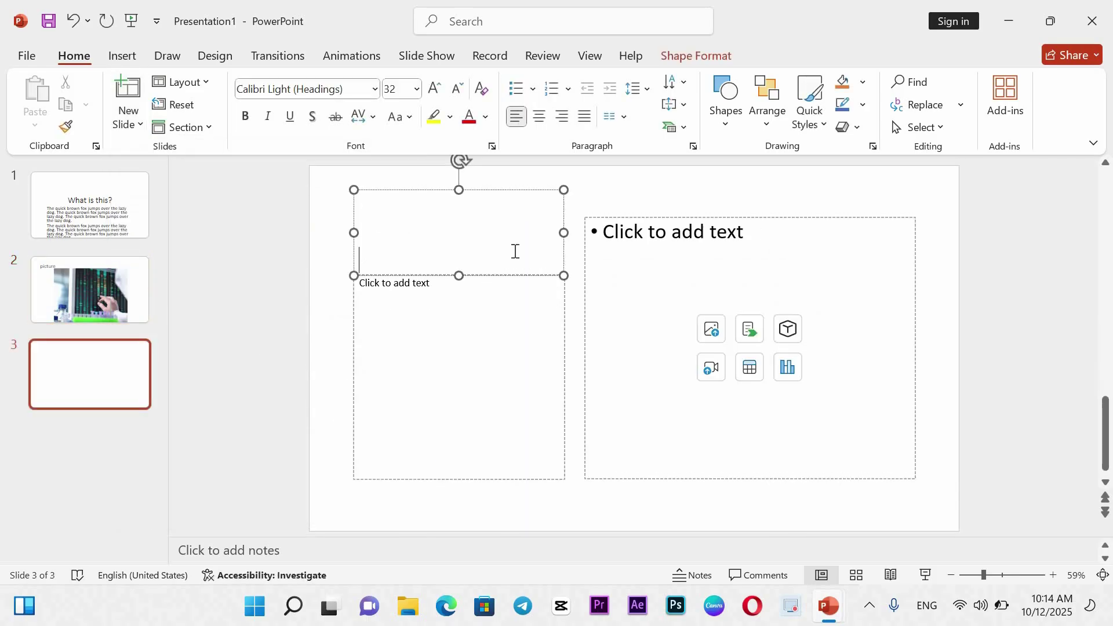
type("text")
Step: Fill the caption placeholder below the title with sample text using =rand(1,3)
left_click(473, 306)
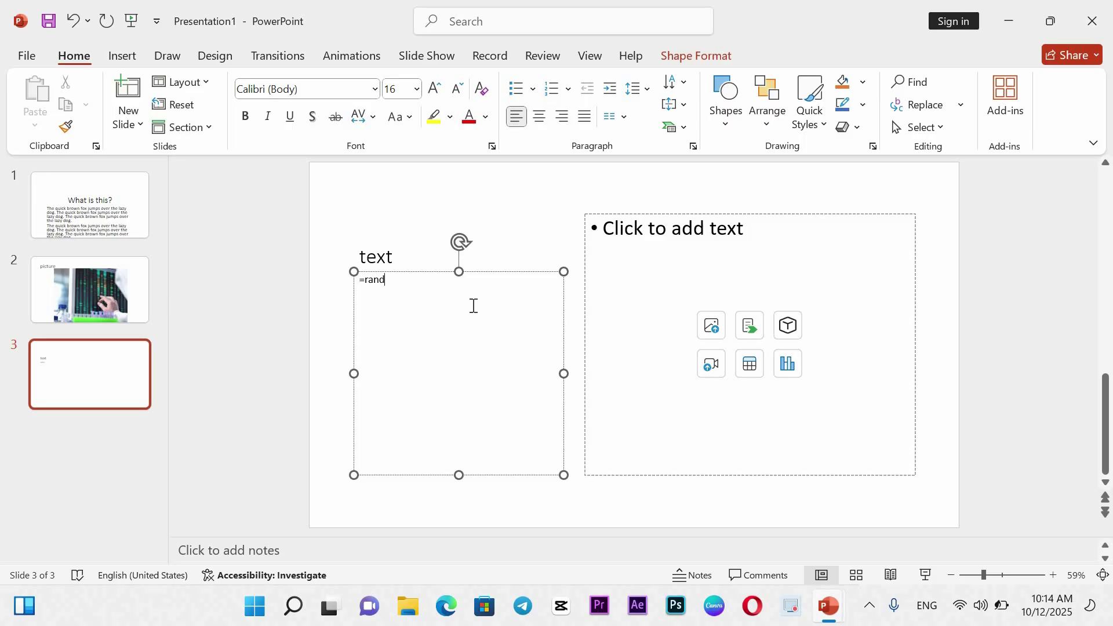
type("=rand(1,3)")
key("Return")
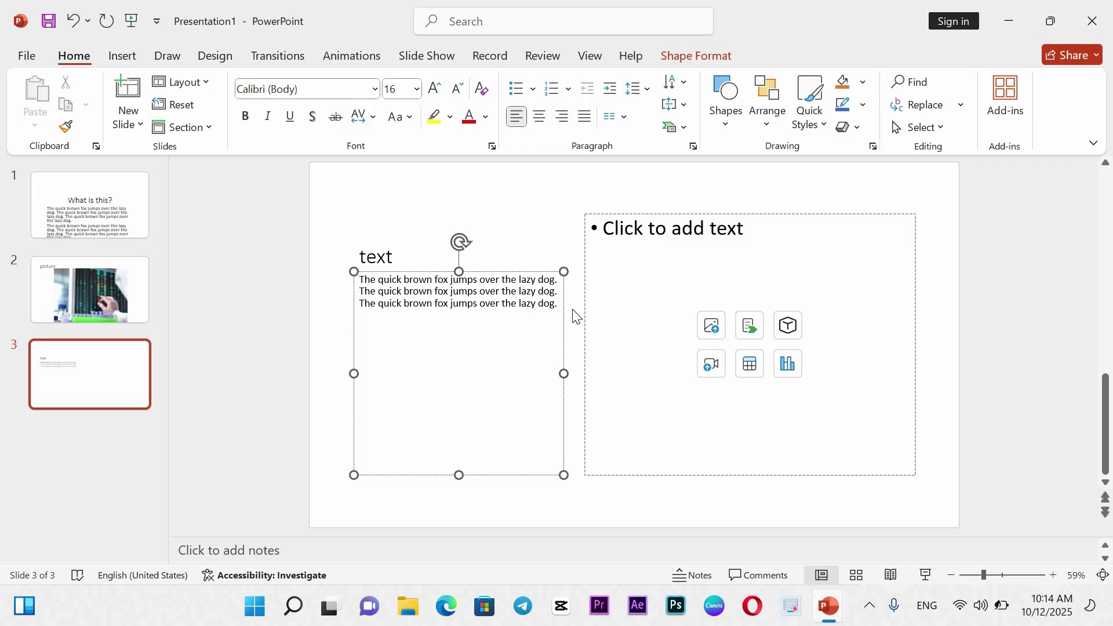
Step: Set all the sample text in the caption placeholder to font size 36
left_click(360, 280)
key("ctrl+a")
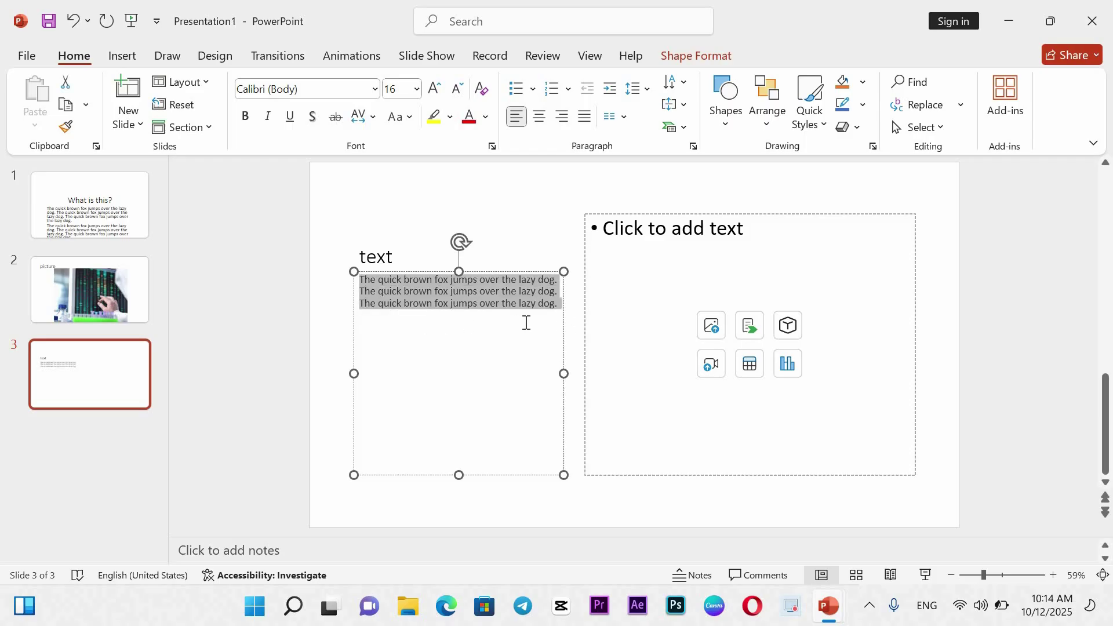
left_click(417, 89)
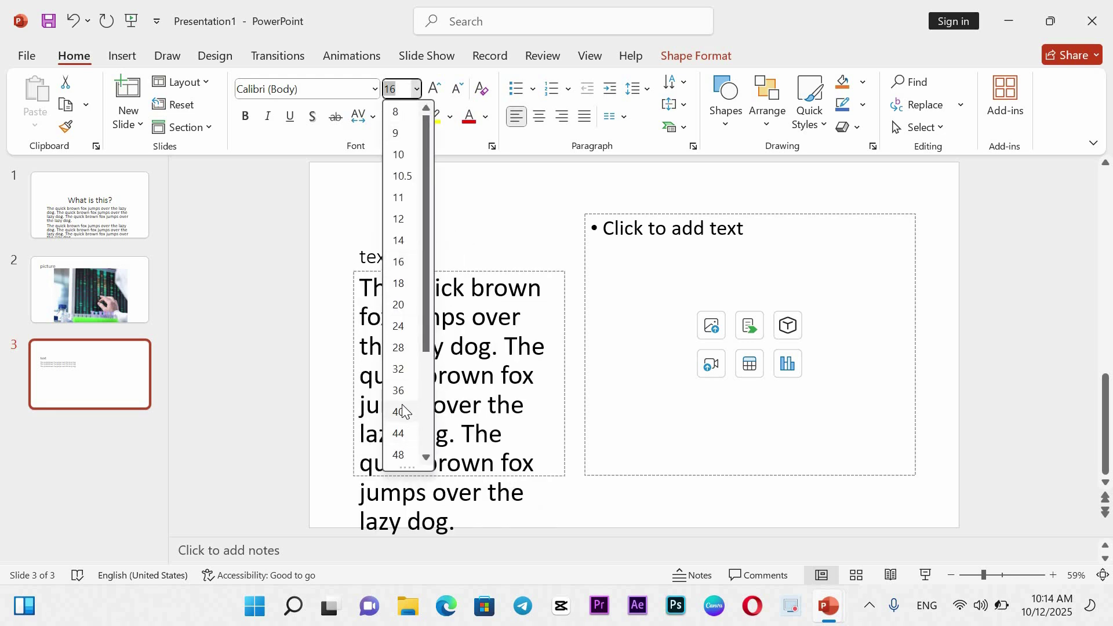
left_click(398, 369)
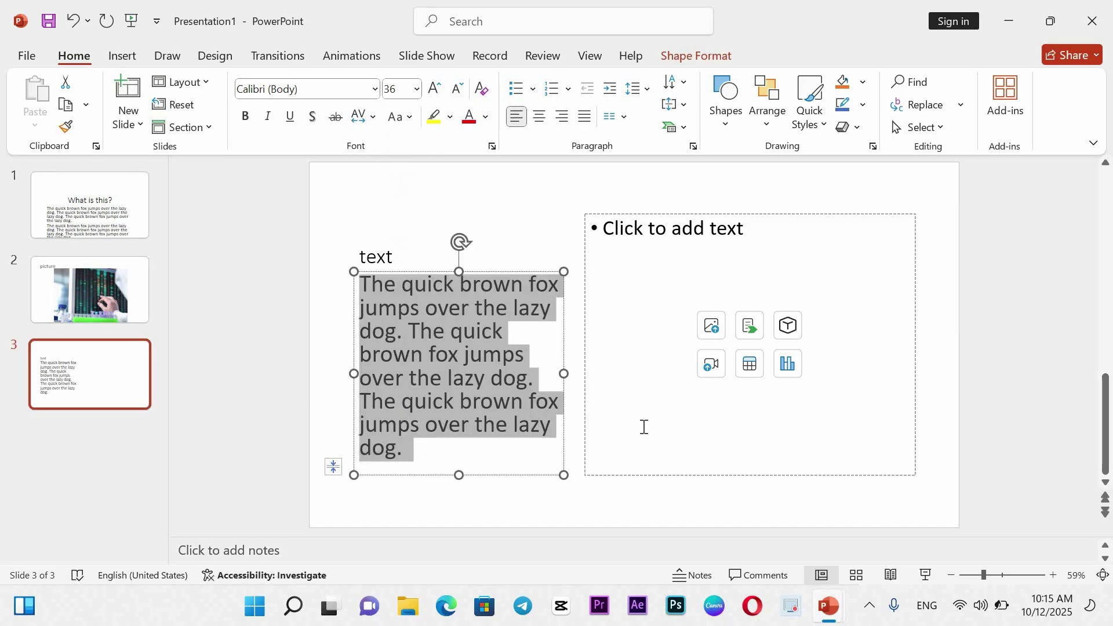
Step: Cut the word "text" from slide 3's title to the clipboard and undo its removal
left_click(659, 416)
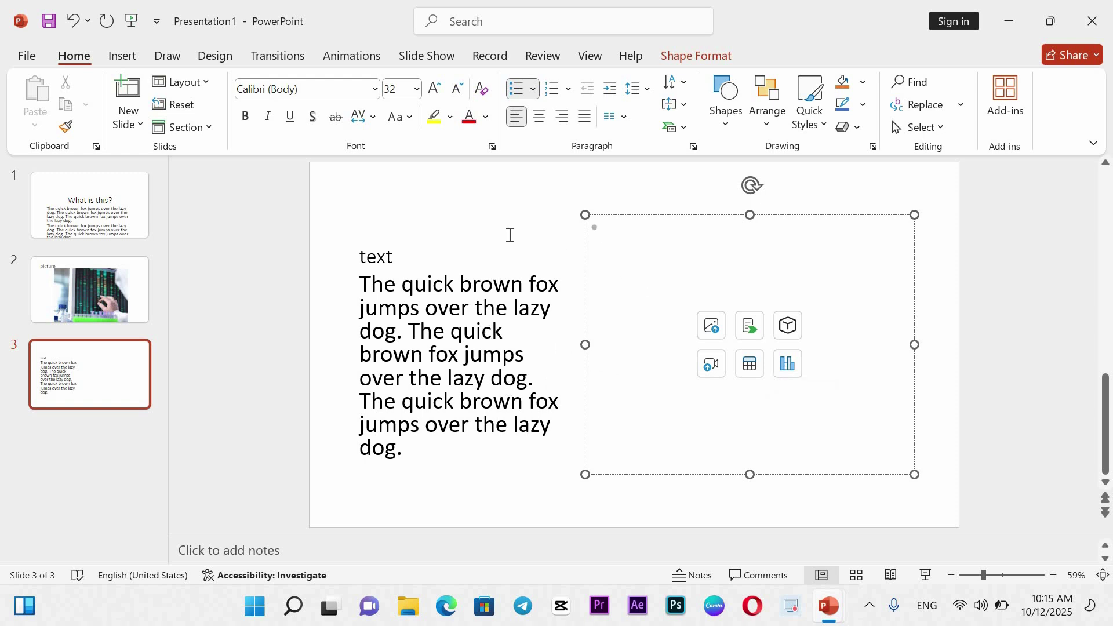
left_click(398, 300)
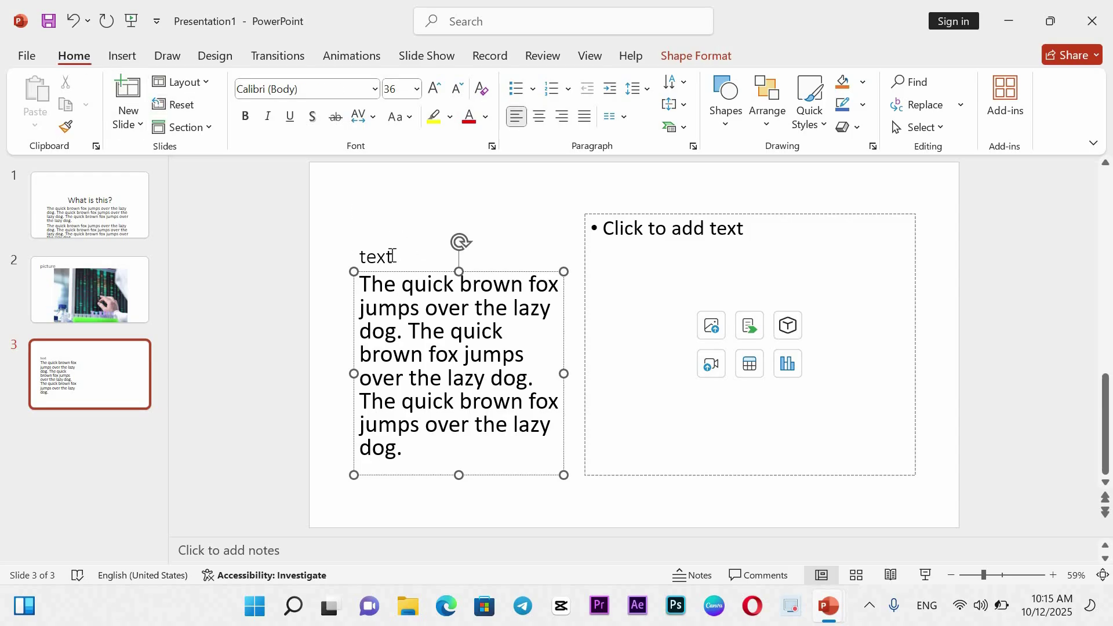
left_click_drag(394, 255, 356, 257)
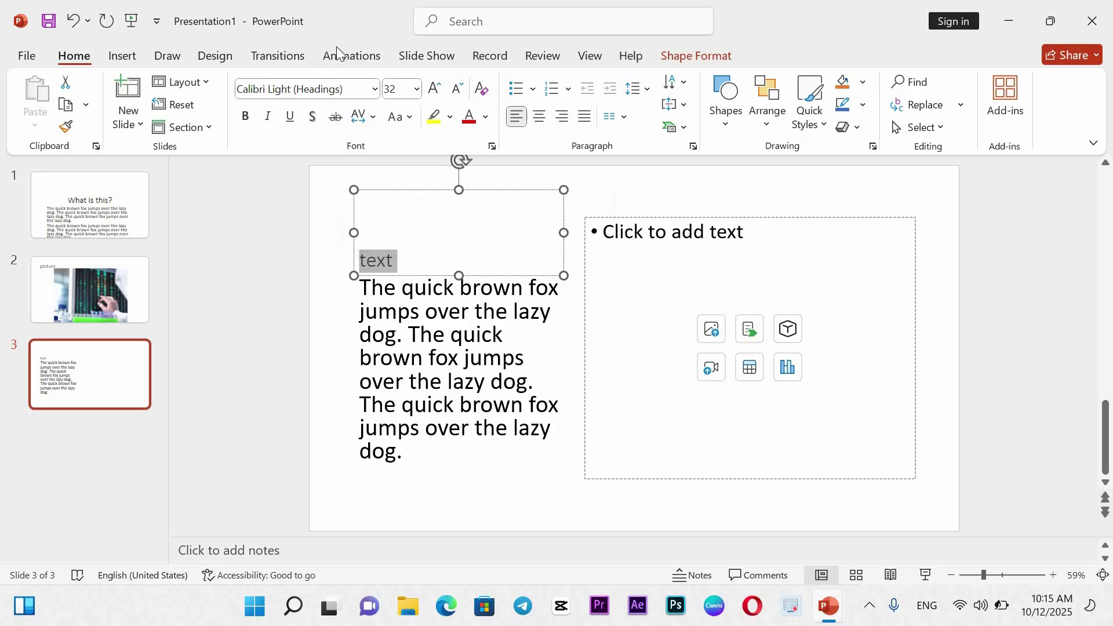
left_click(65, 85)
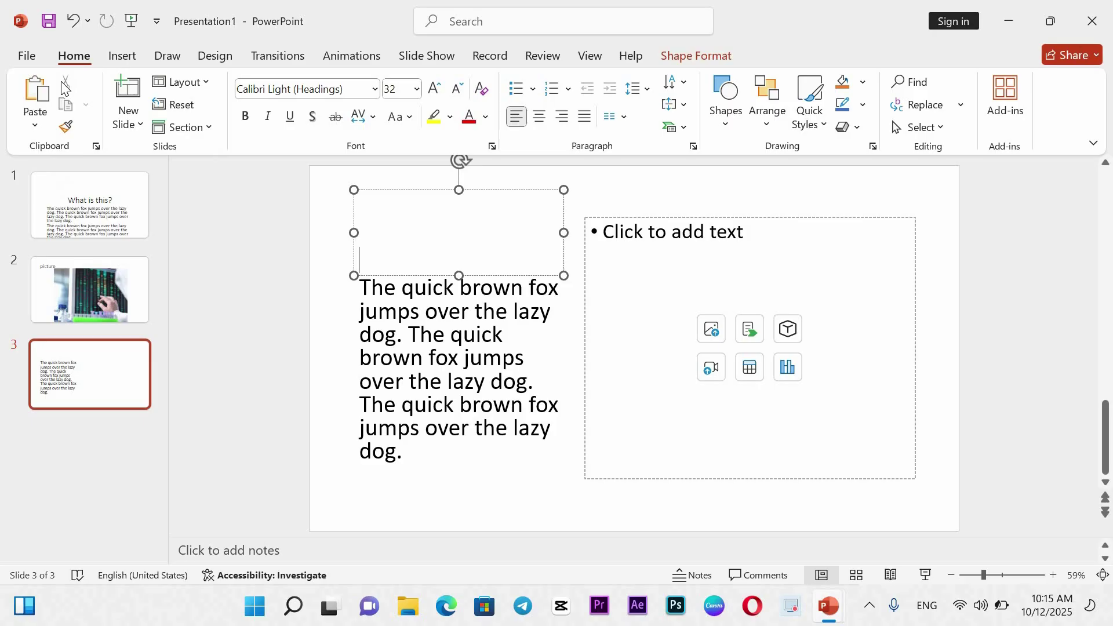
key("ctrl+z")
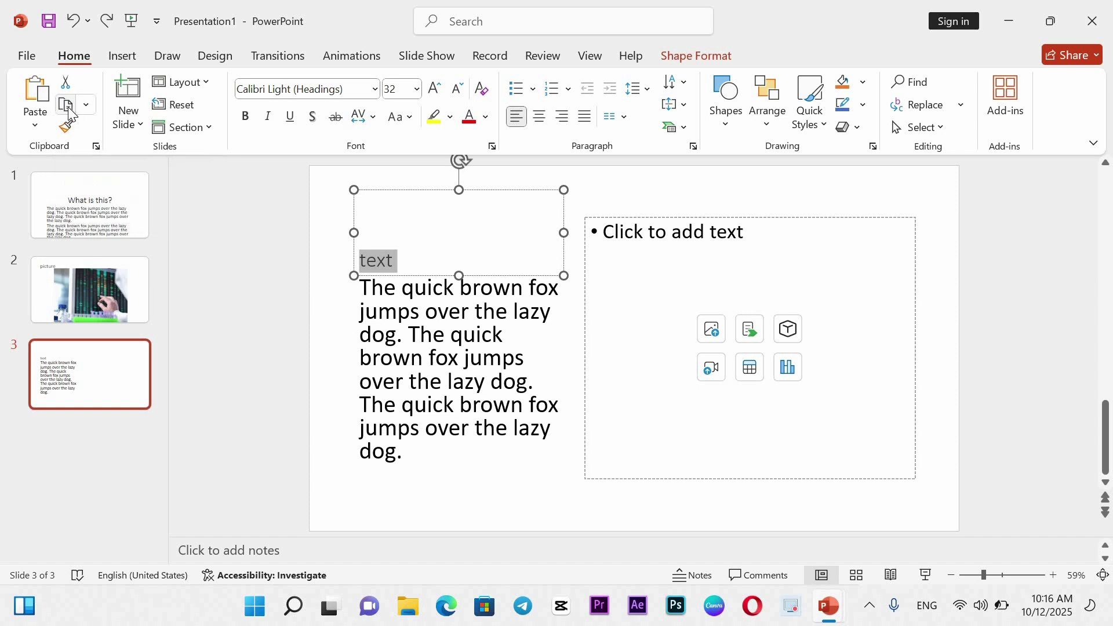
Step: Paste the word "text" into slide 3's empty content placeholder, keeping the source formatting
left_click(734, 231)
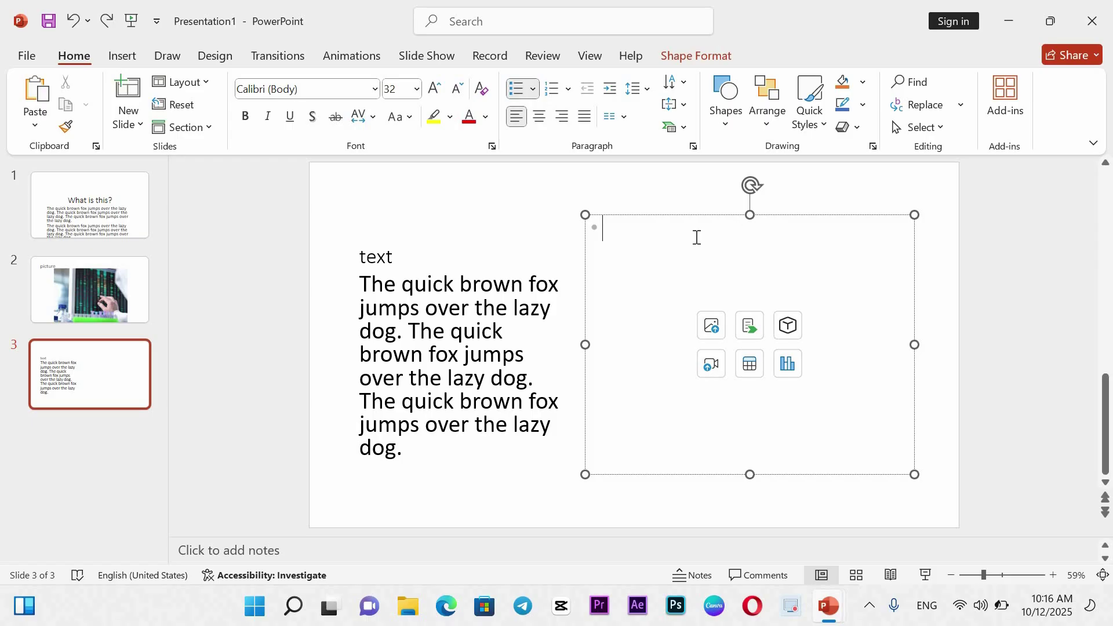
left_click(33, 115)
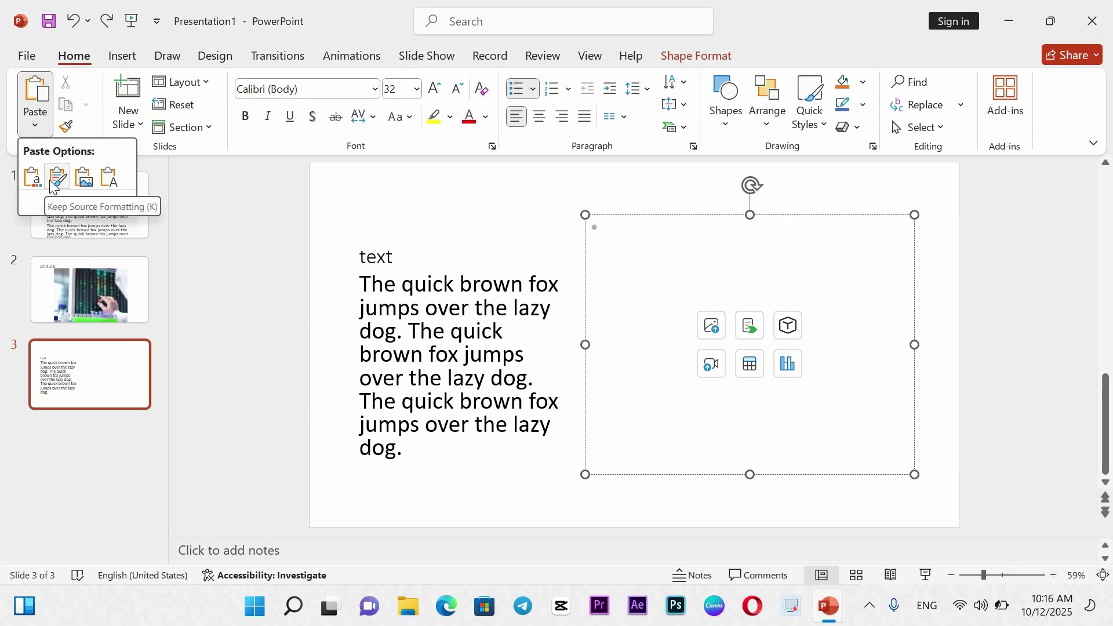
left_click(49, 184)
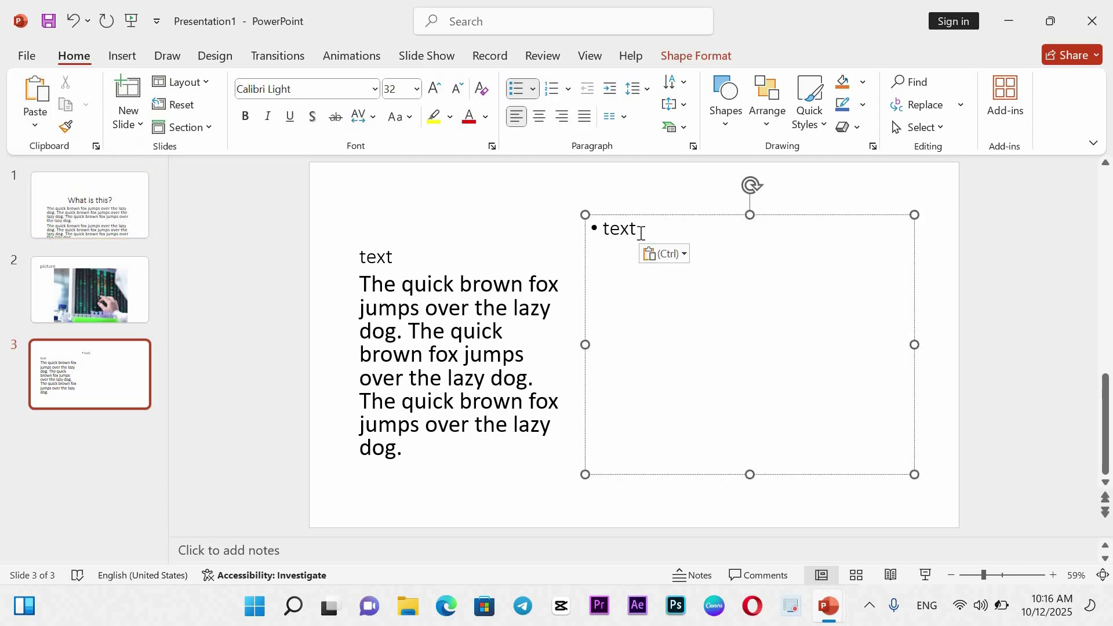
Step: Undo the paste of the word "text" in slide 3's content placeholder
key("ctrl+z")
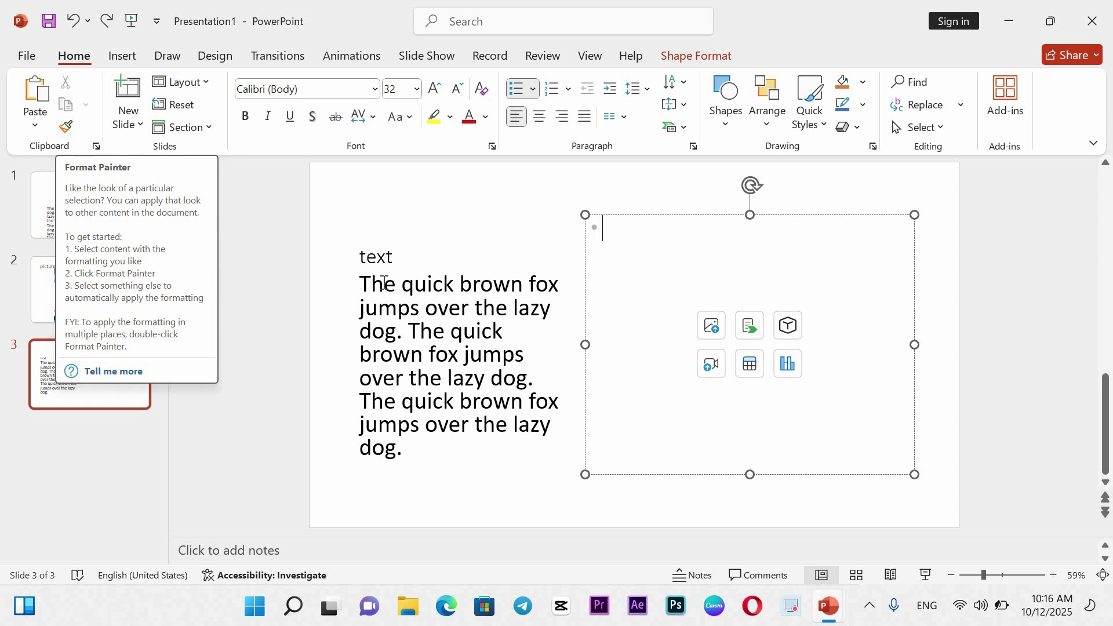
Step: Change the font color of the word "text" in slide 3's title to blue
double_click(366, 261)
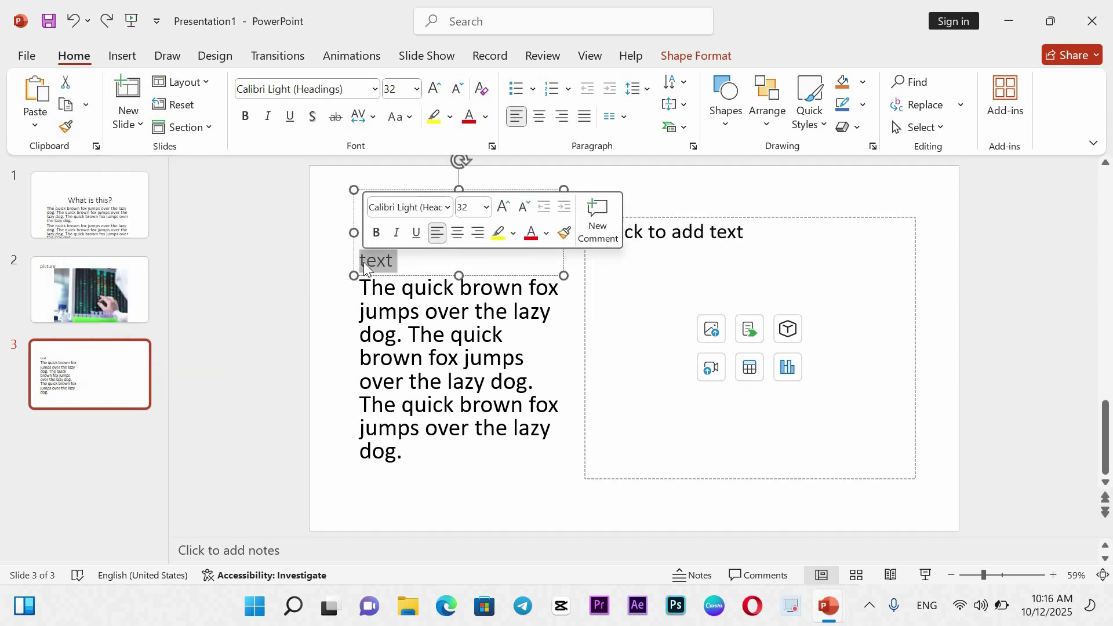
left_click(485, 117)
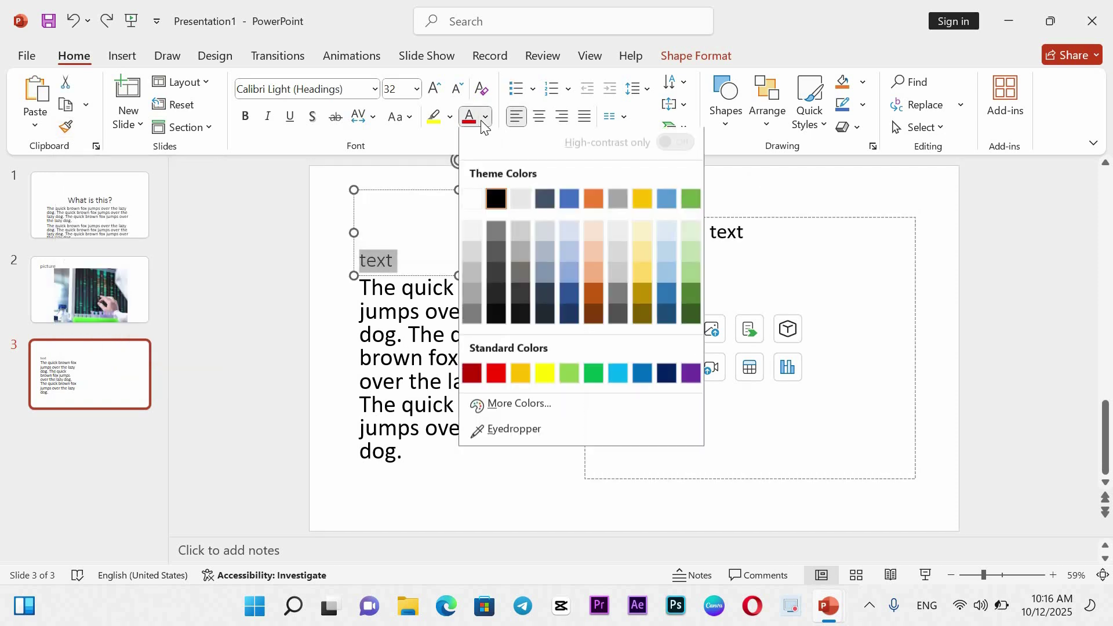
left_click(569, 204)
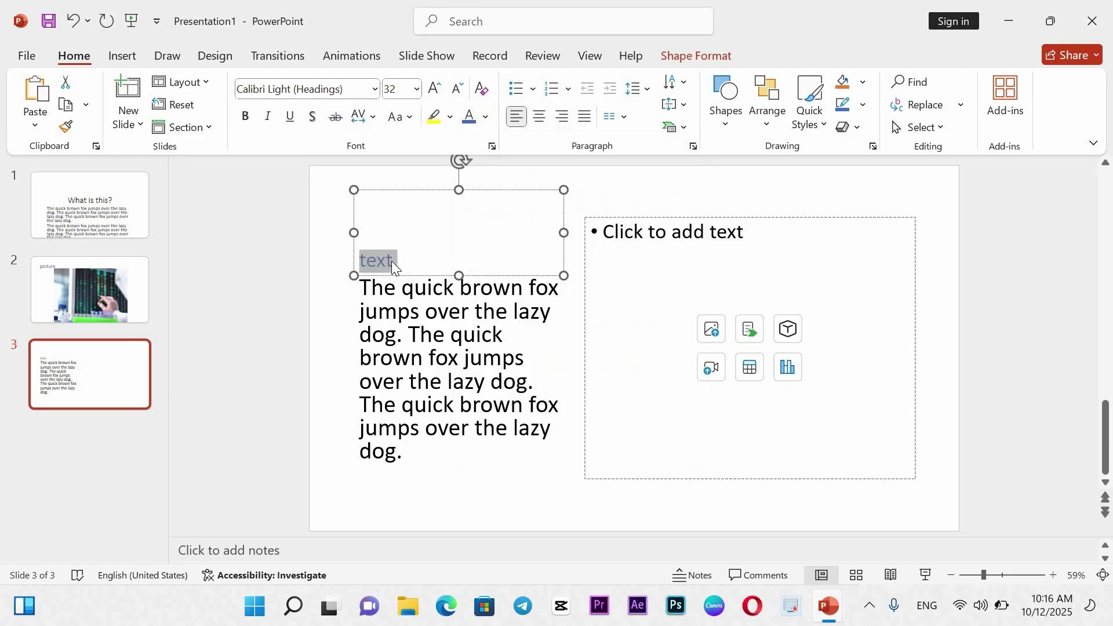
Step: Apply the title's formatting to slide 3's caption paragraph with Format Painter, and undo the recent formatting changes on the slide
left_click(68, 128)
mouse_move(406, 455)
left_mouse_down()
mouse_move(361, 417)
mouse_move(365, 212)
mouse_move(372, 224)
left_mouse_up()
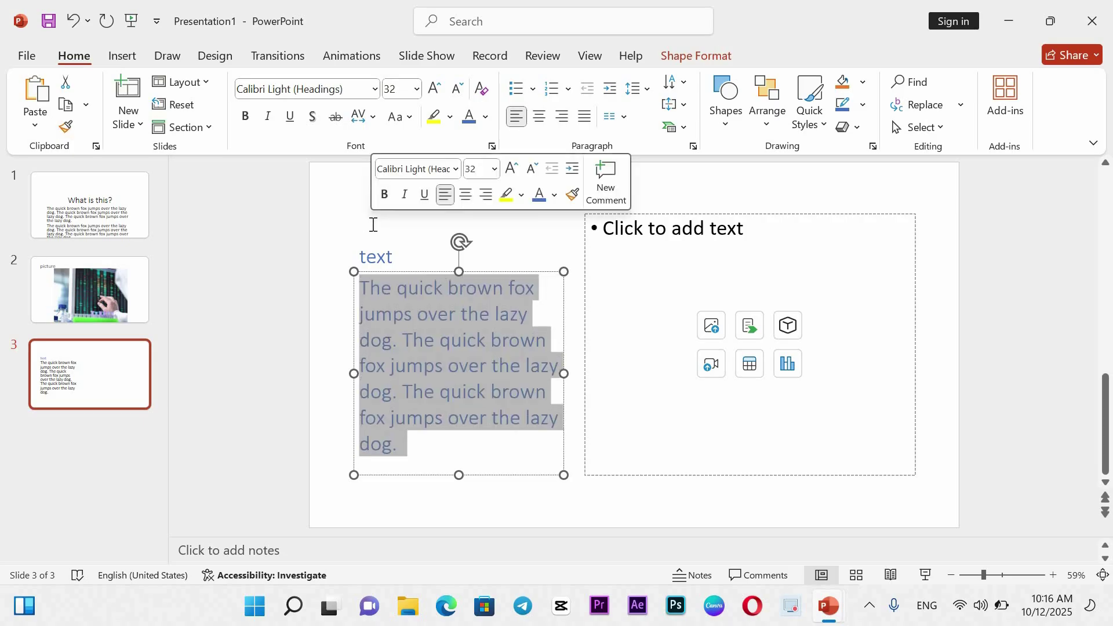
left_click(435, 253)
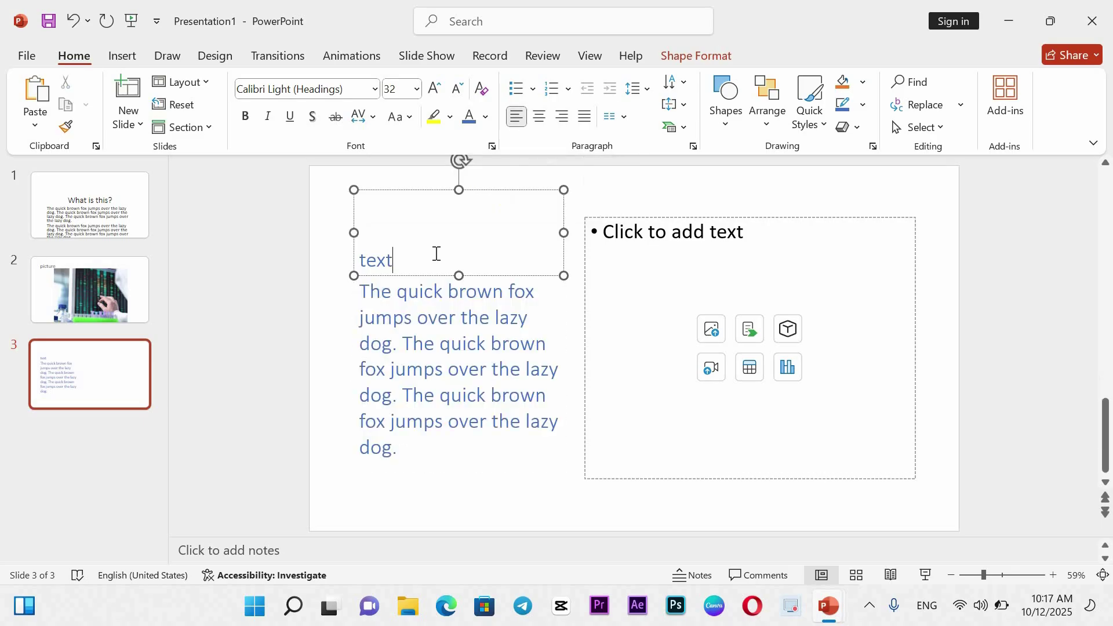
key("ctrl+z")
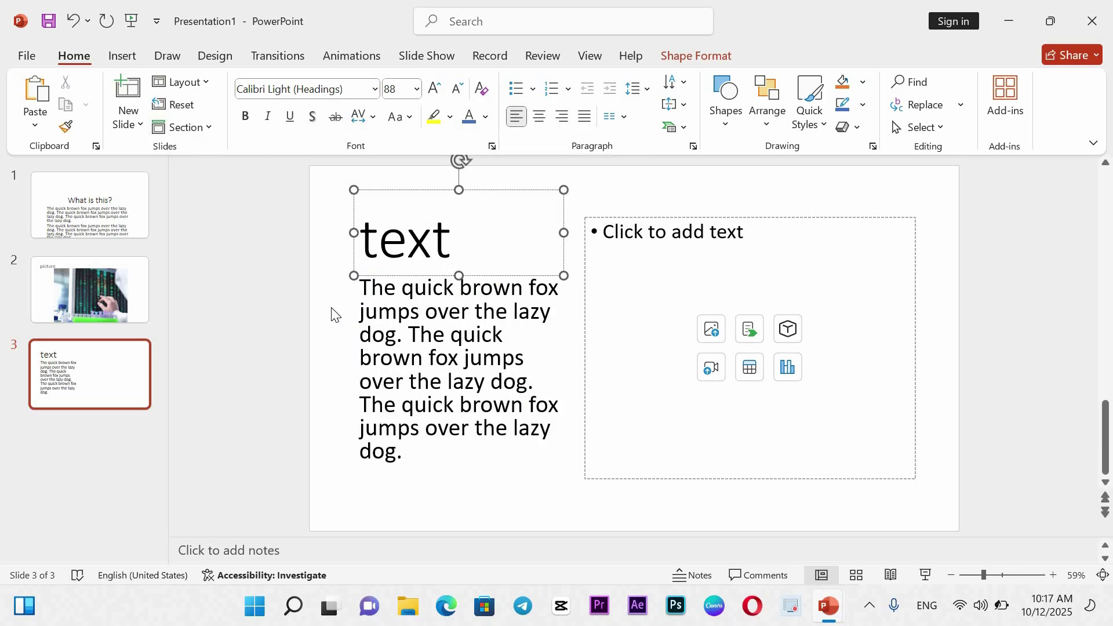
left_click(140, 128)
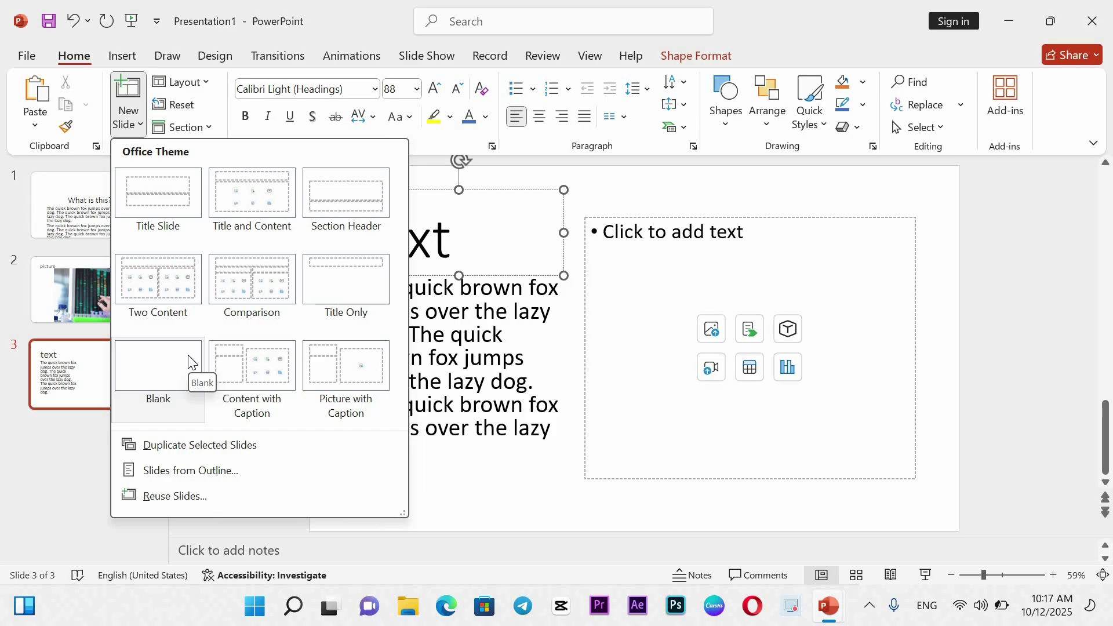
left_click(510, 235)
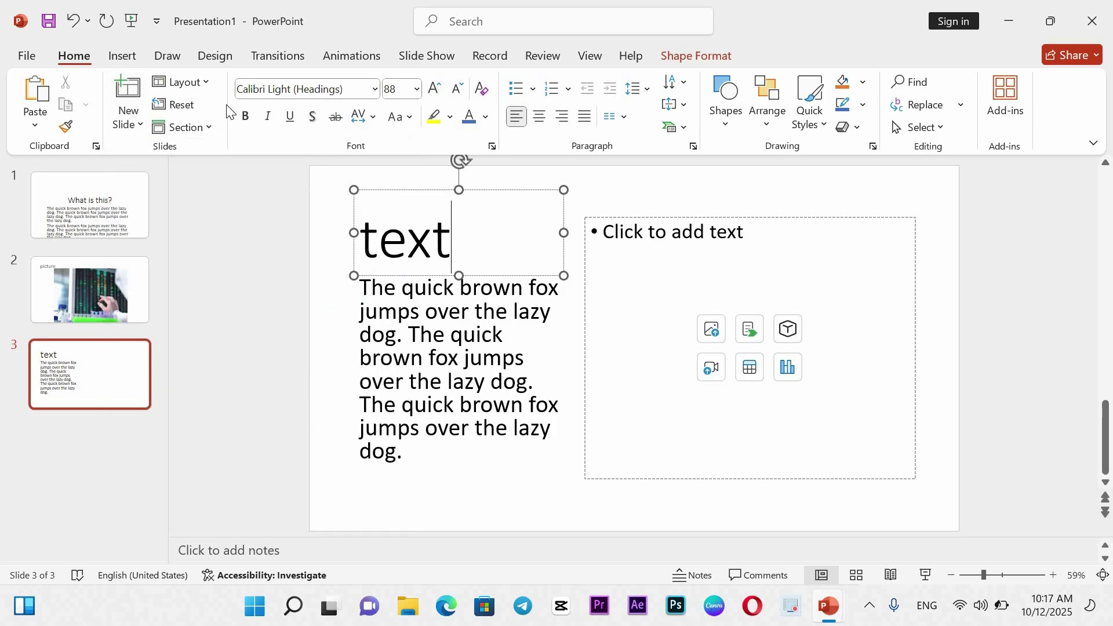
left_click(206, 86)
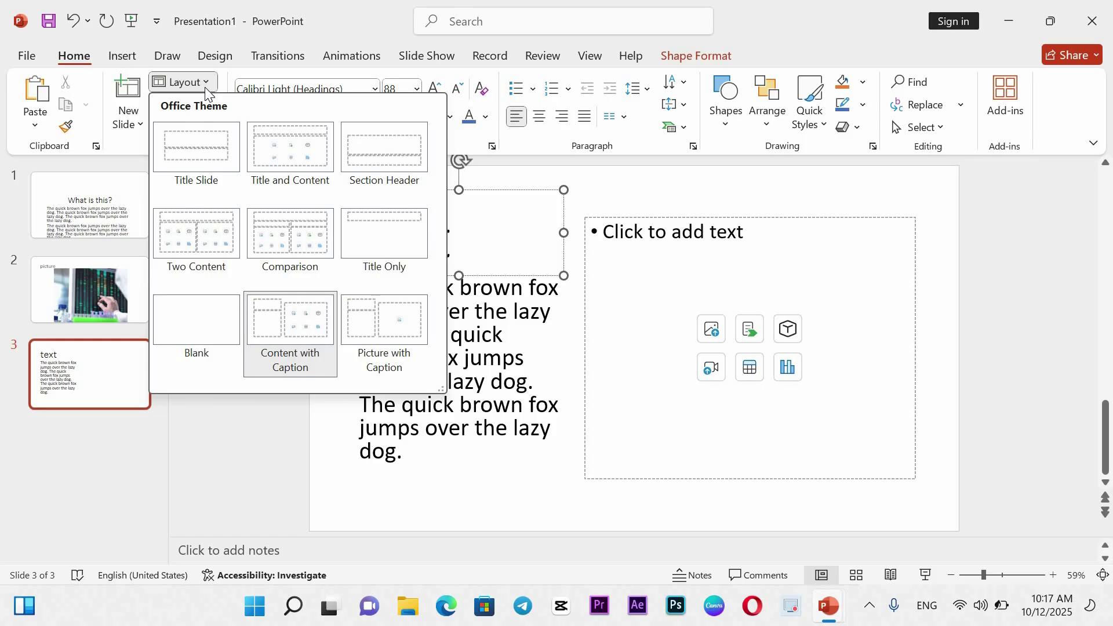
left_click(207, 88)
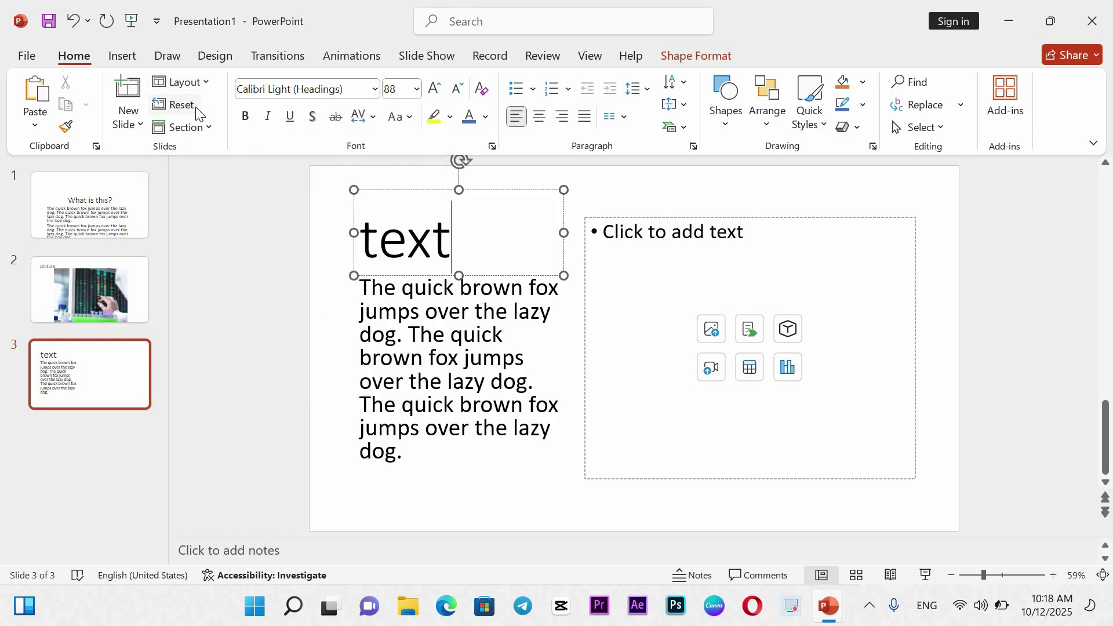
Step: Add a section starting at slide 1 and name it chap1
left_click(83, 208)
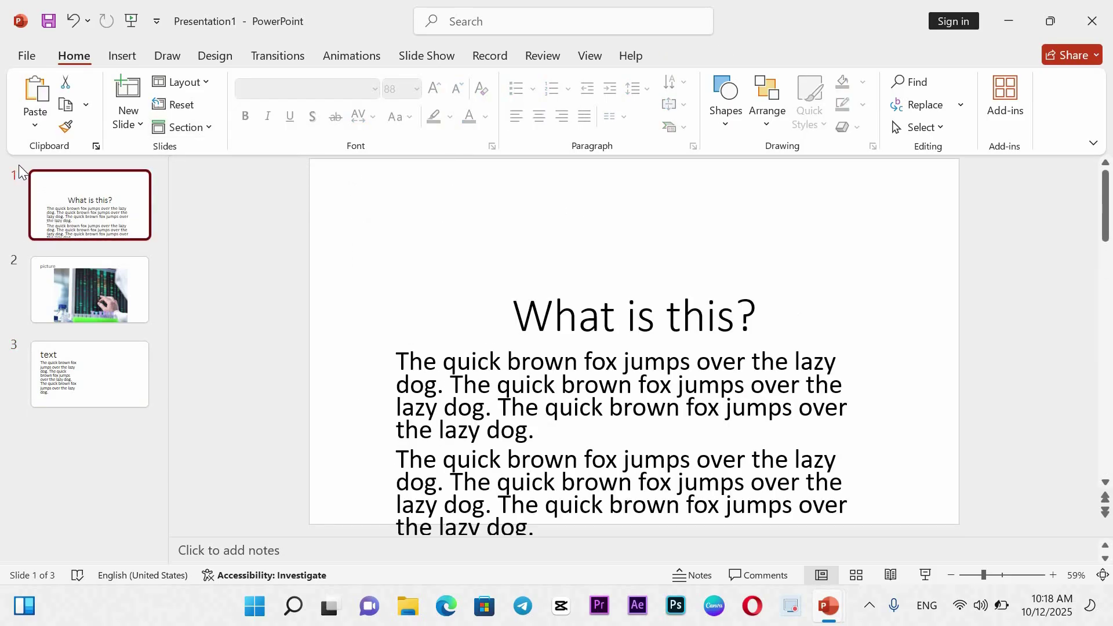
left_click(210, 129)
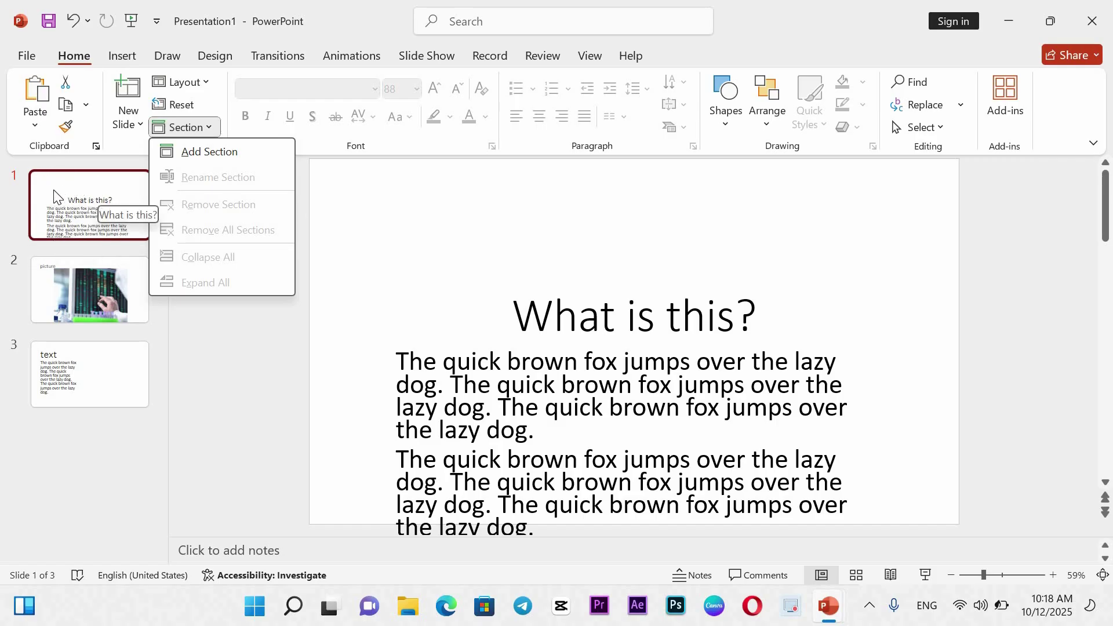
left_click(235, 152)
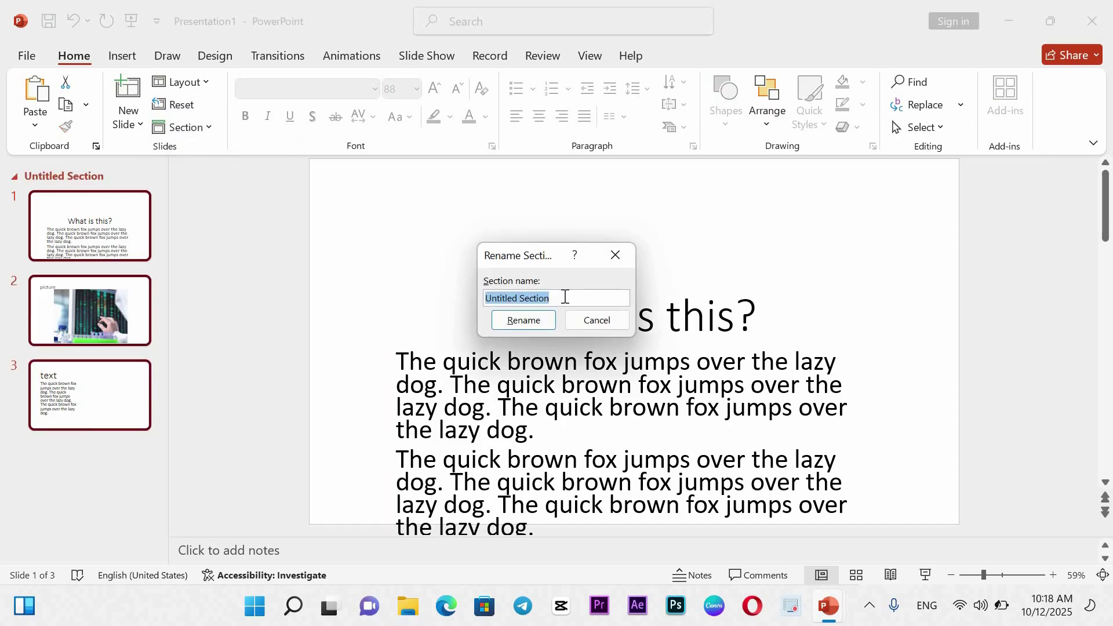
type("chap1")
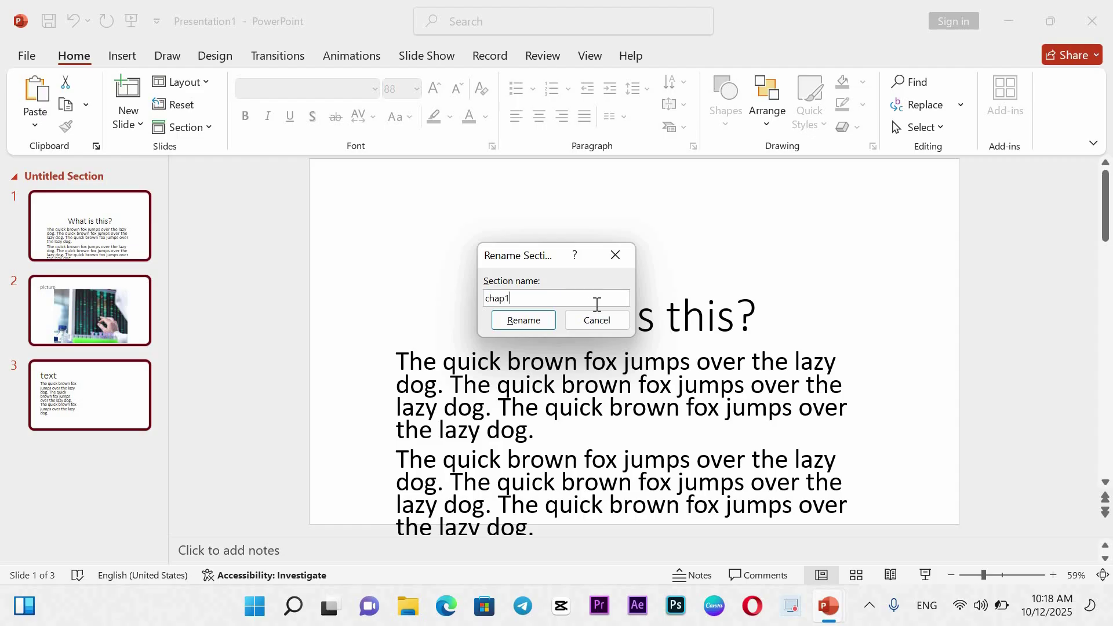
left_click(532, 322)
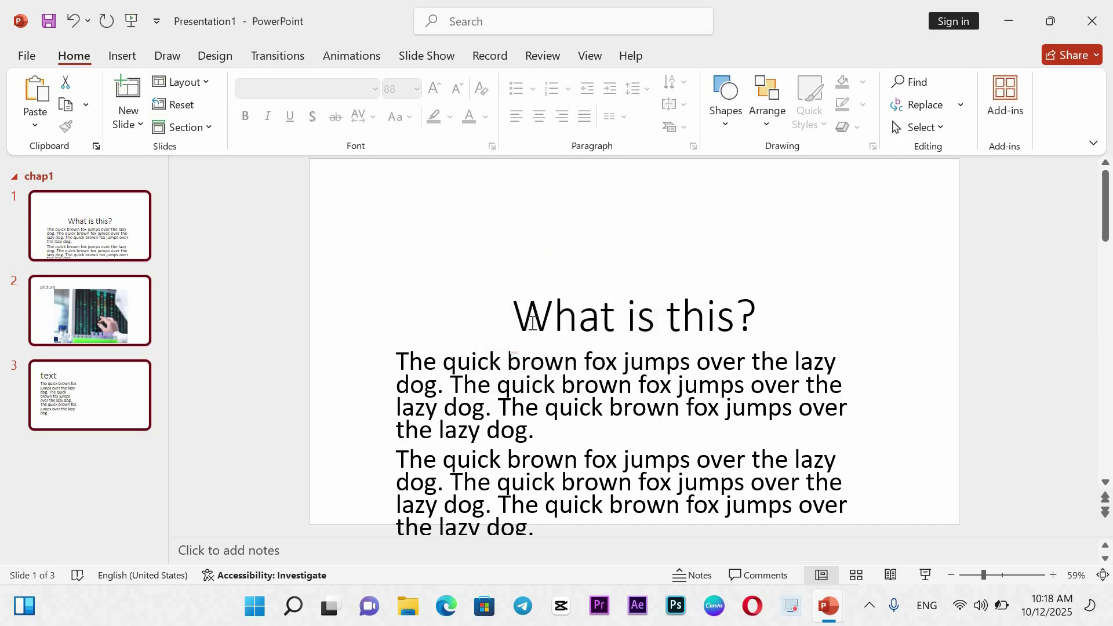
Step: Collapse and expand the chap1 section, and undo its renaming
left_click(16, 177)
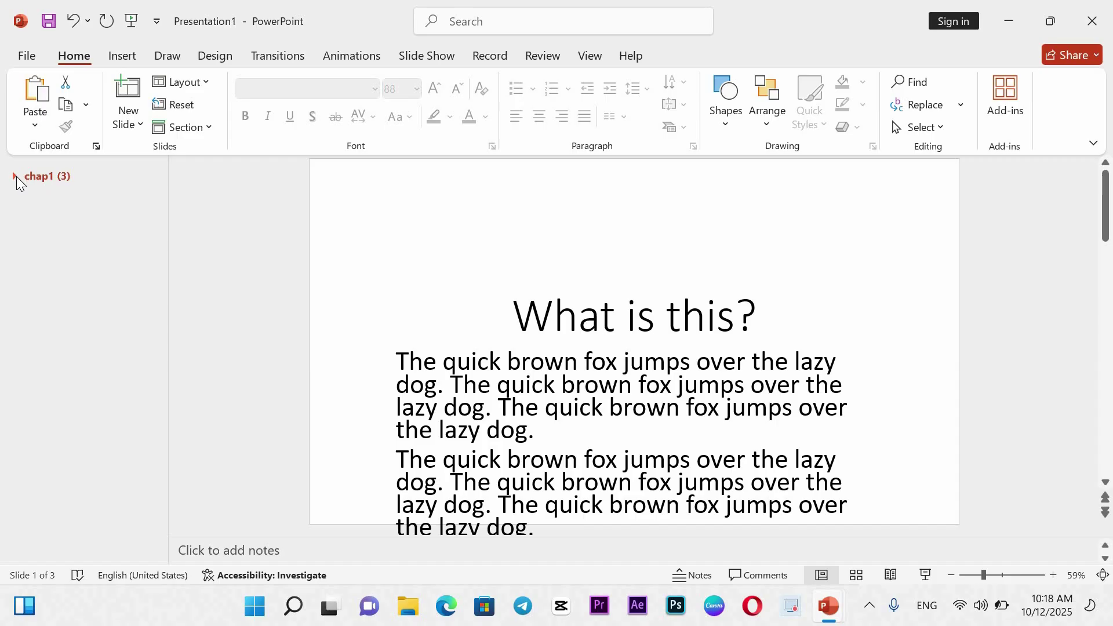
left_click(16, 176)
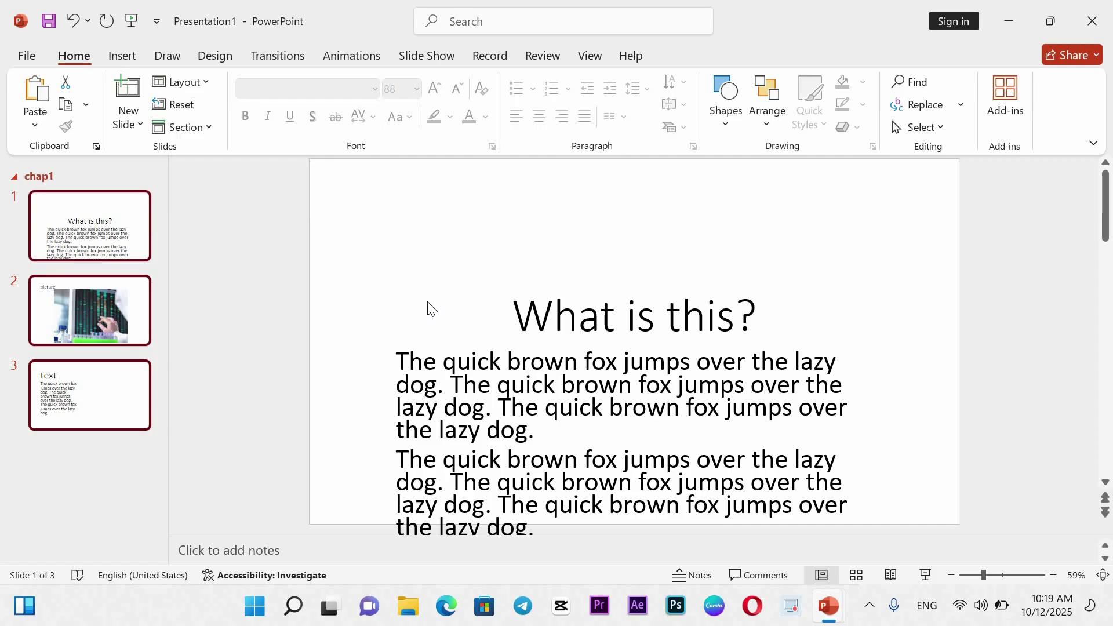
key("ctrl+z")
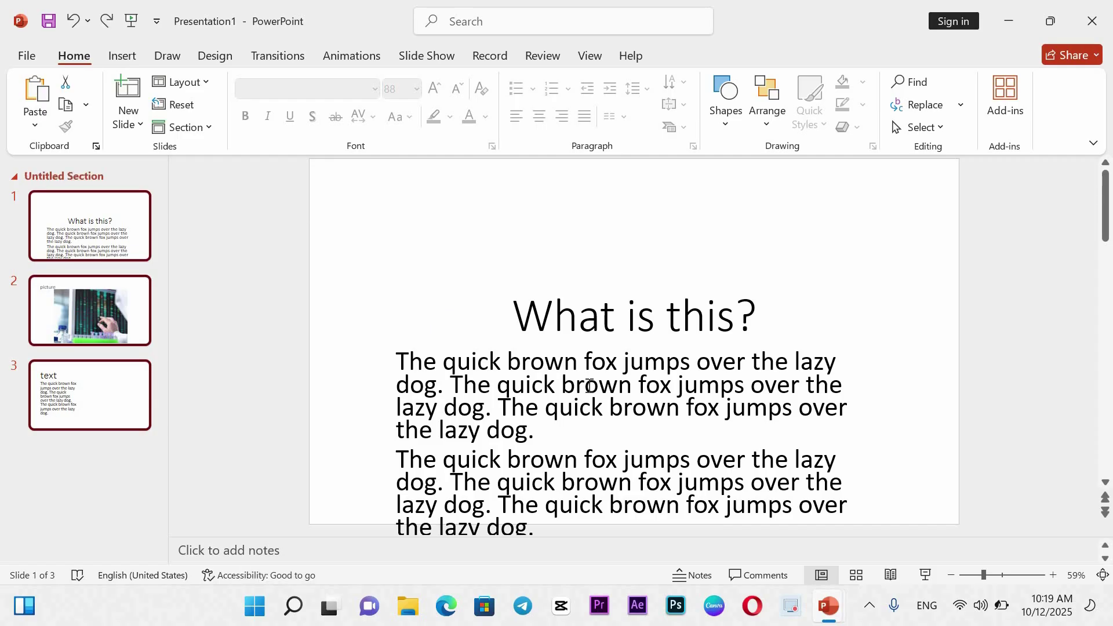
Step: Set the first sample paragraph below slide 1's title to the Times New Roman font
left_click(462, 342)
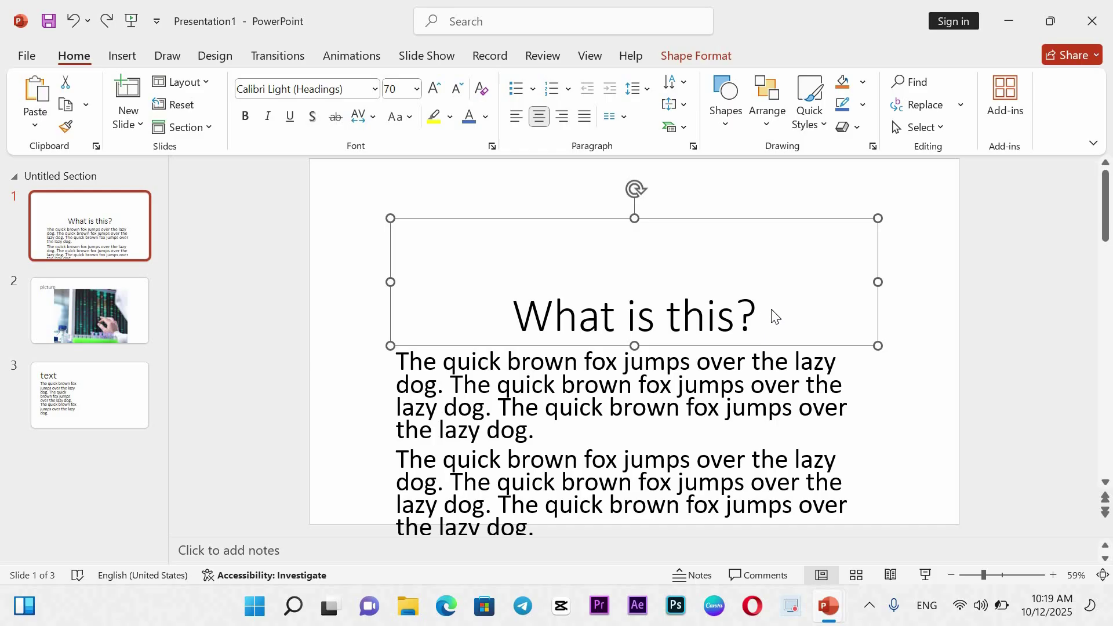
left_click(792, 397)
left_click_drag(538, 431, 404, 377)
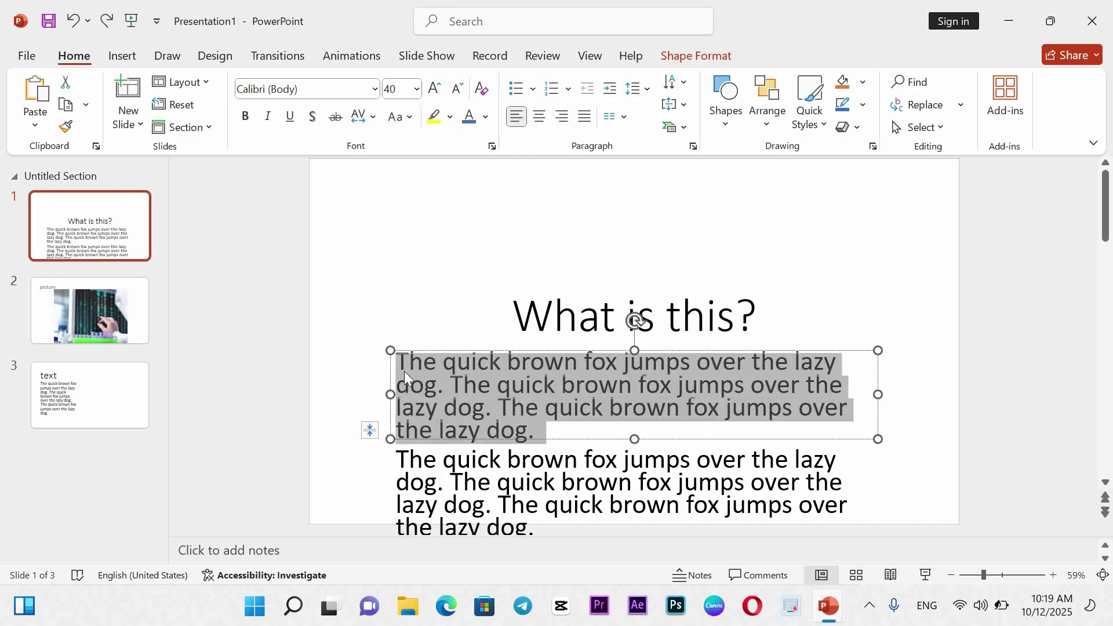
left_click(338, 94)
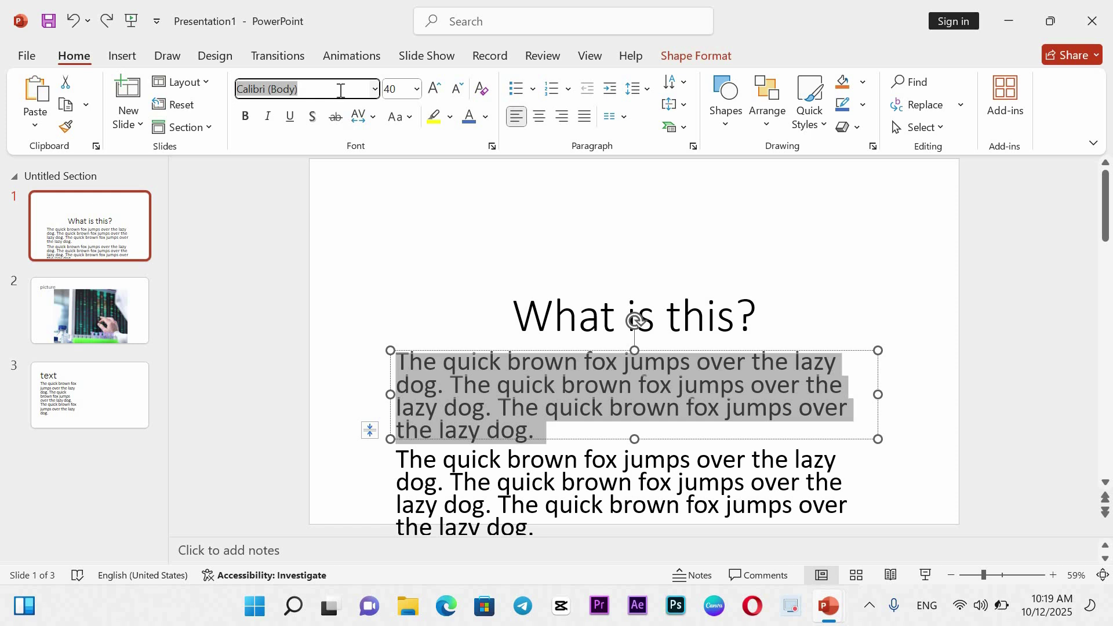
type("Times New Roman")
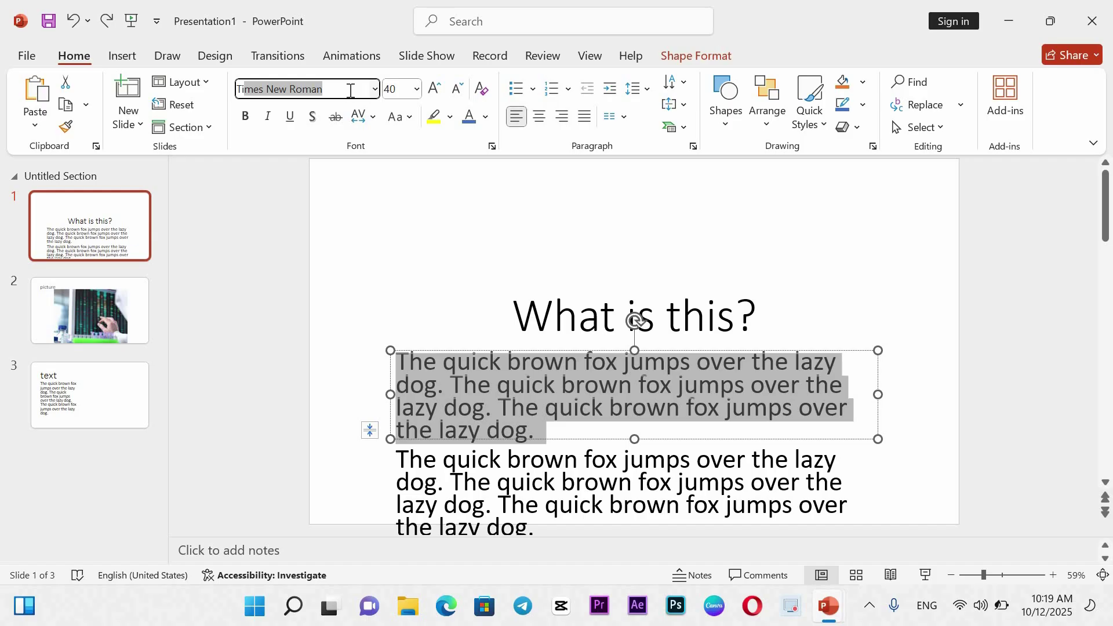
key("Return")
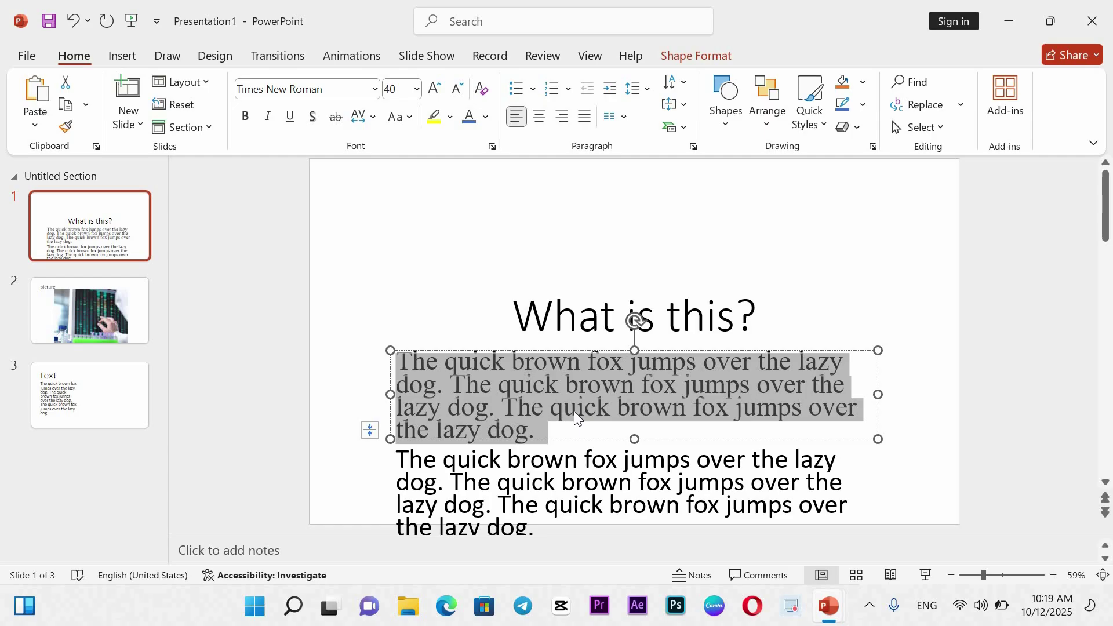
left_click(374, 89)
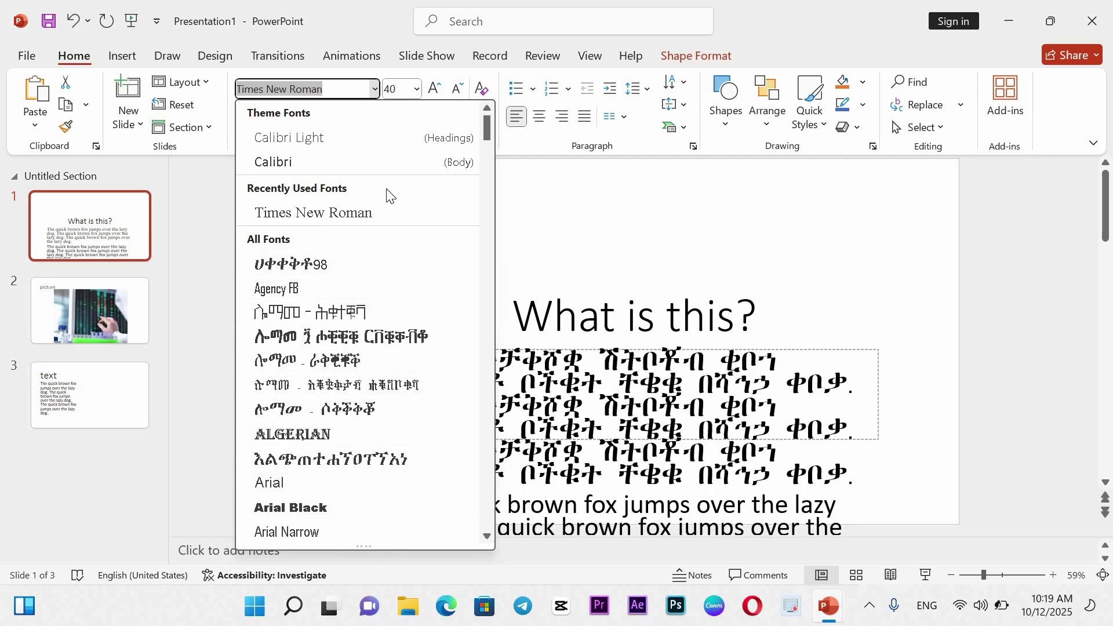
left_click(592, 281)
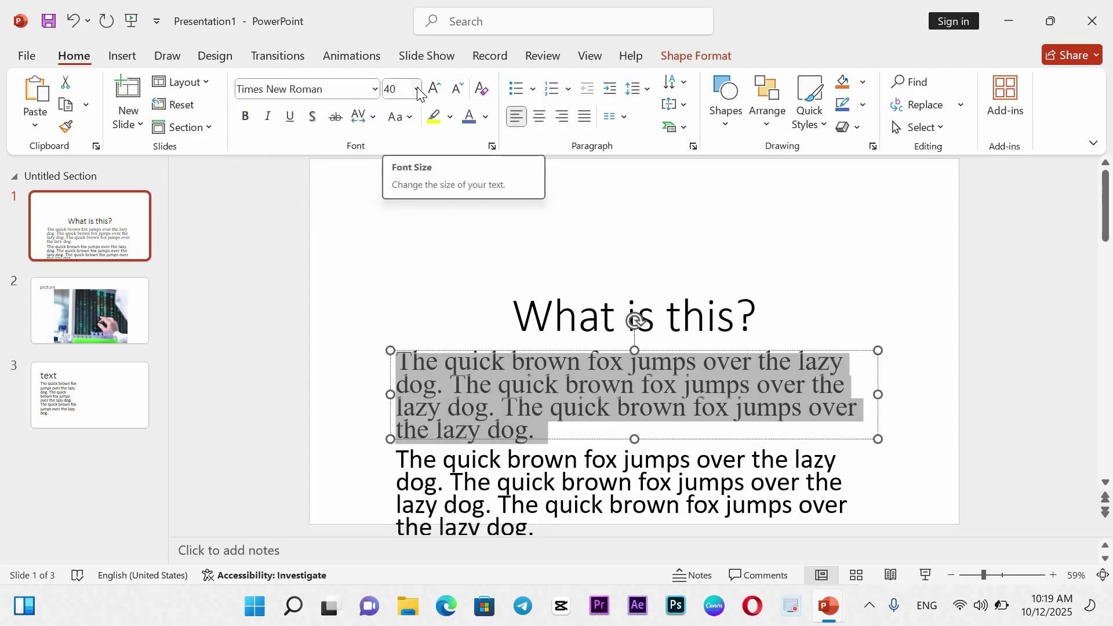
left_click(418, 90)
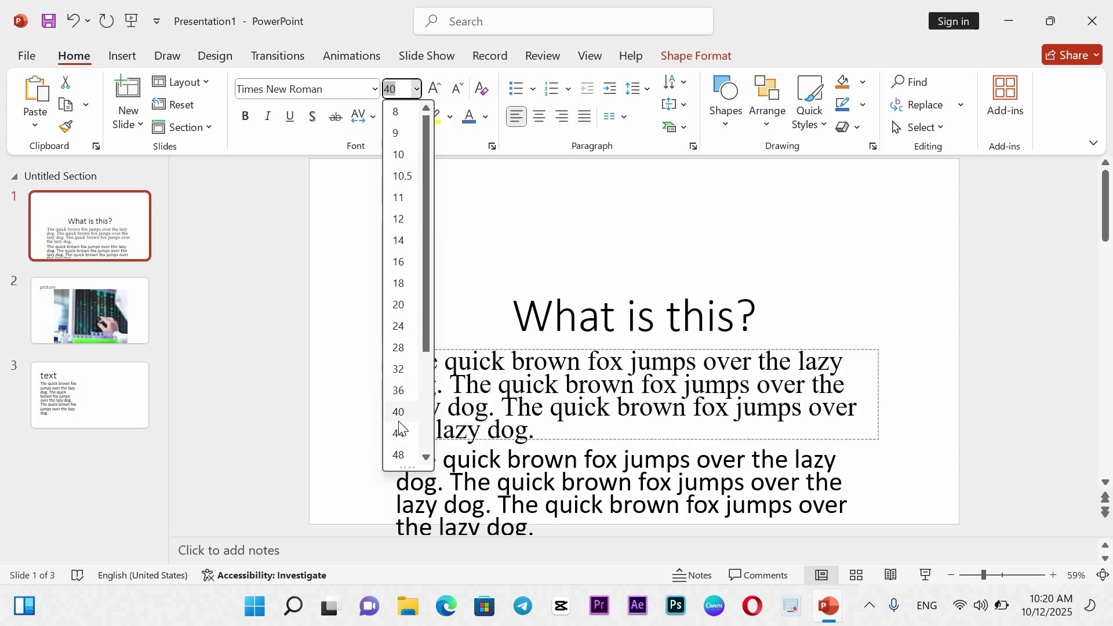
left_click(765, 276)
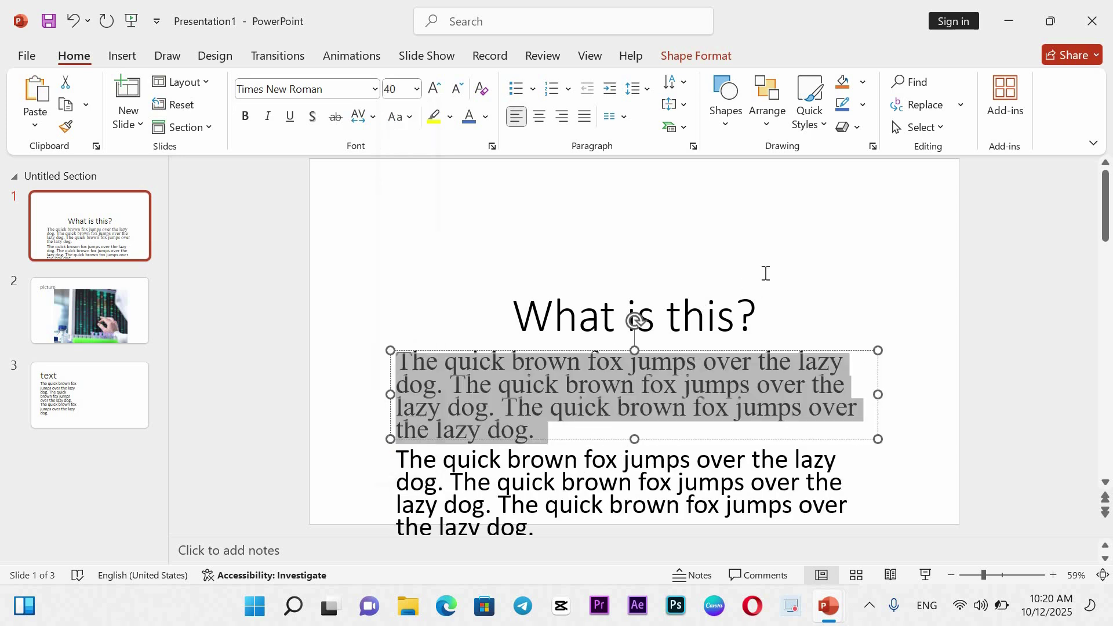
Step: Format the first sample paragraph on slide 1 as bold, italic and underlined with a text shadow
left_click(253, 125)
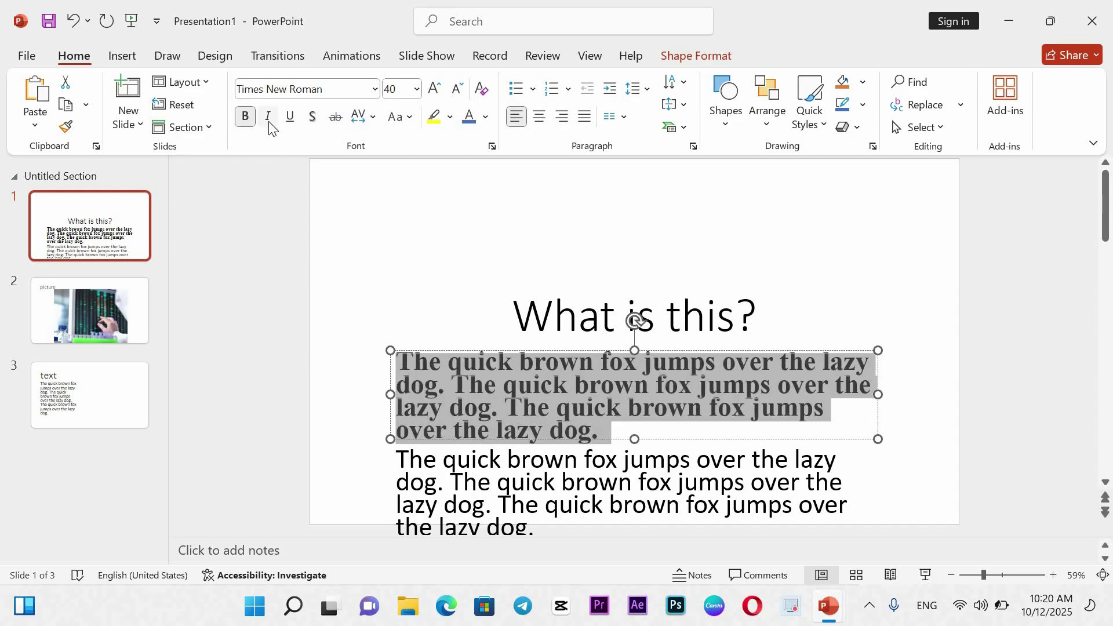
left_click(269, 124)
left_click(292, 123)
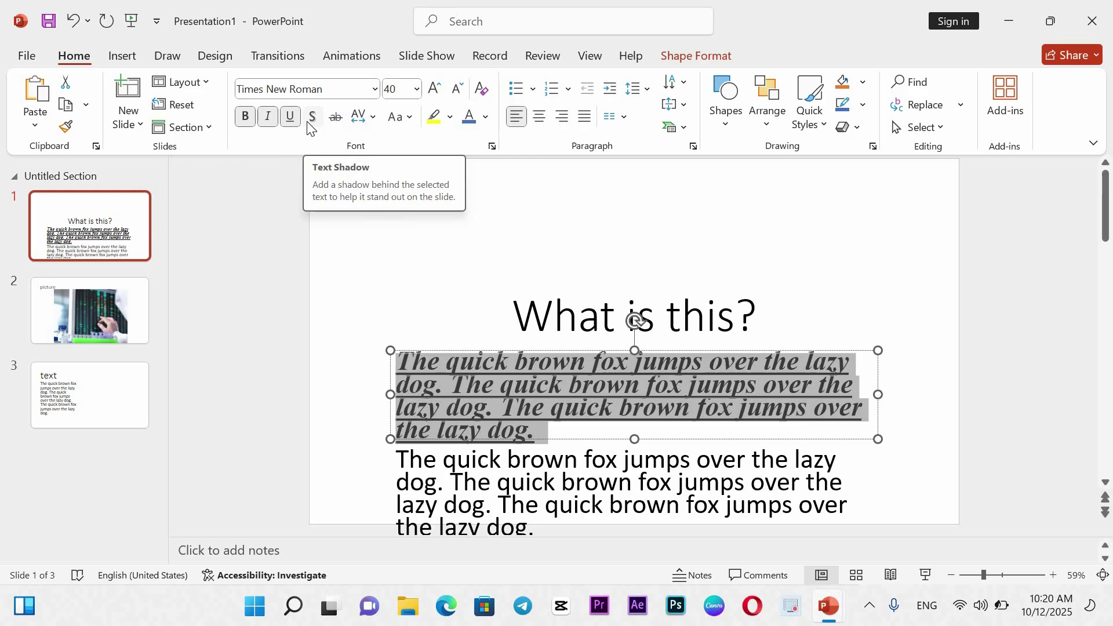
left_click(311, 122)
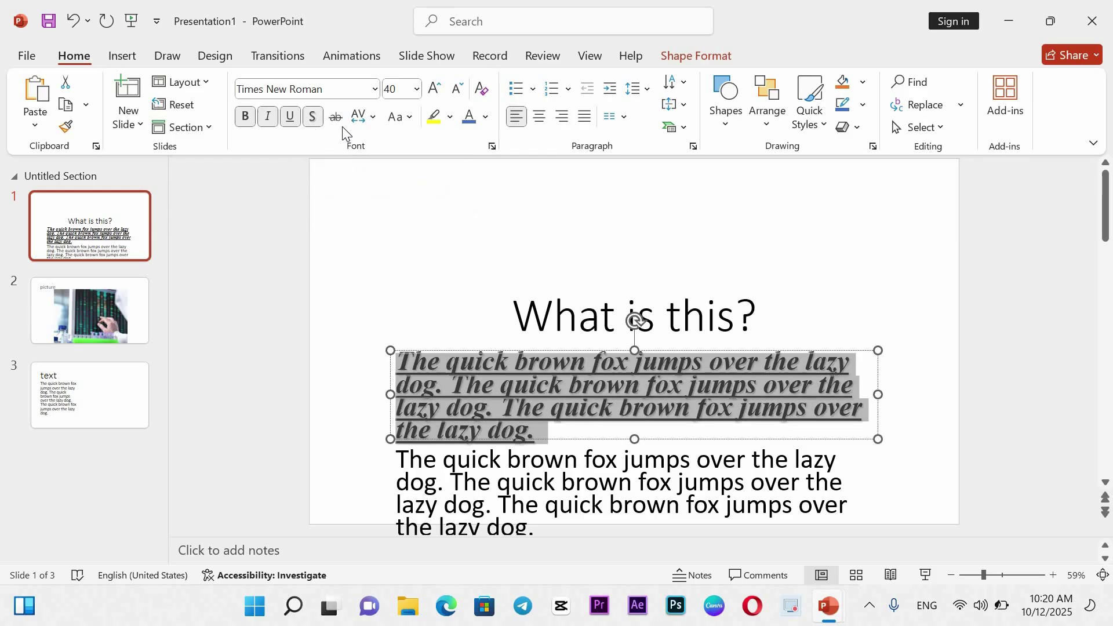
left_click(812, 341)
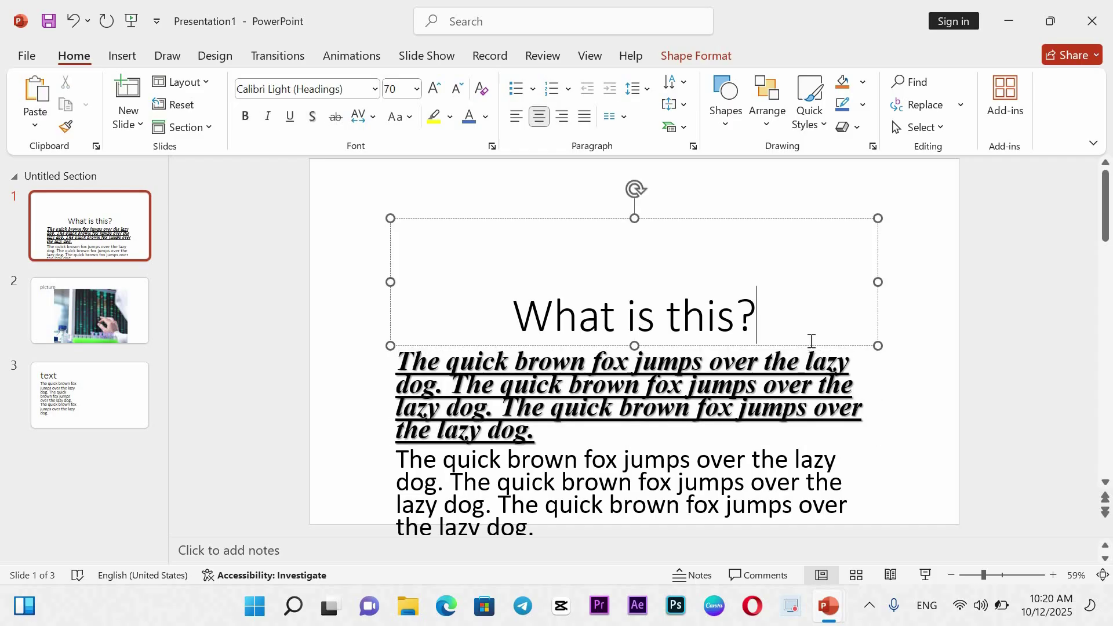
Step: Remove the bold, italic and underline formatting from slide 1's first sample paragraph
left_click(734, 408)
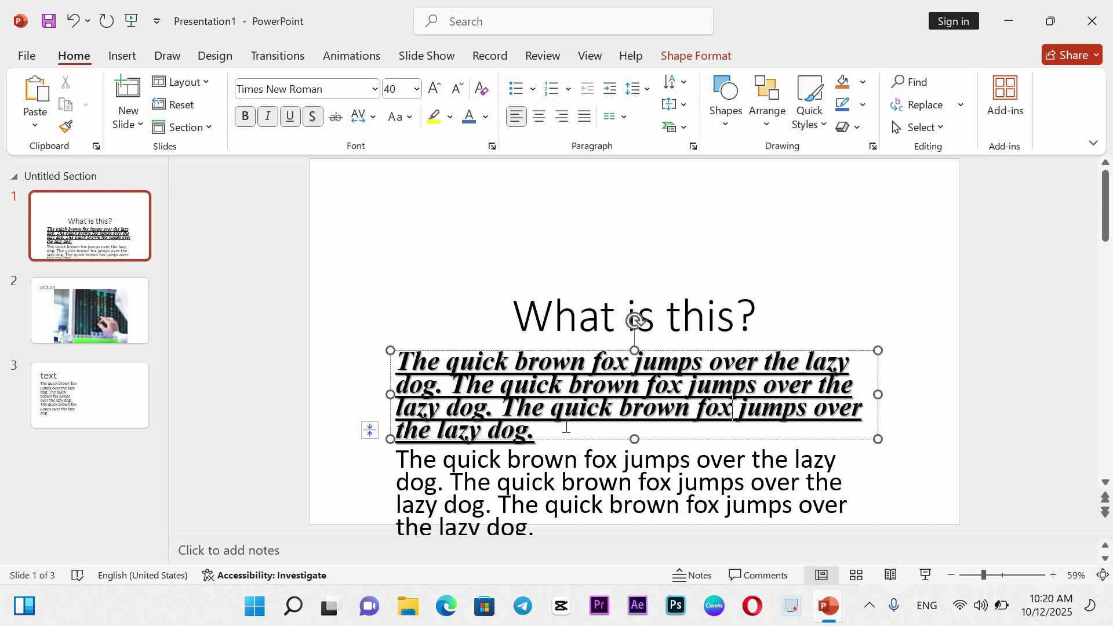
left_click_drag(544, 434, 399, 364)
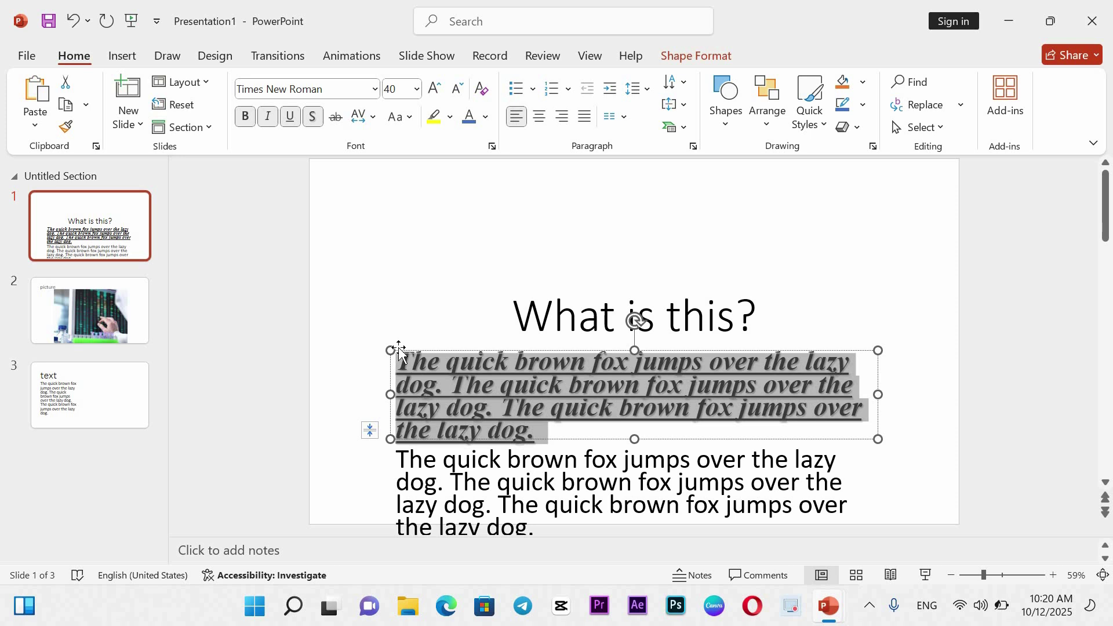
left_click(243, 119)
left_click(267, 117)
left_click(290, 117)
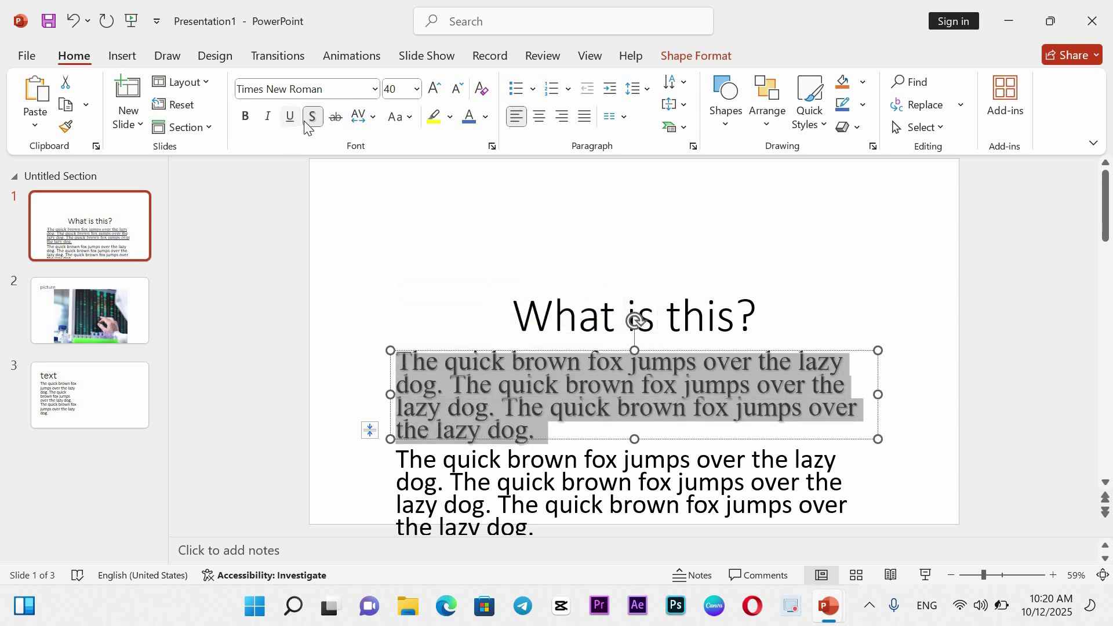
Step: Remove the text shadow from slide 1's first sample paragraph, and apply strikethrough to it and remove it again
left_click(310, 118)
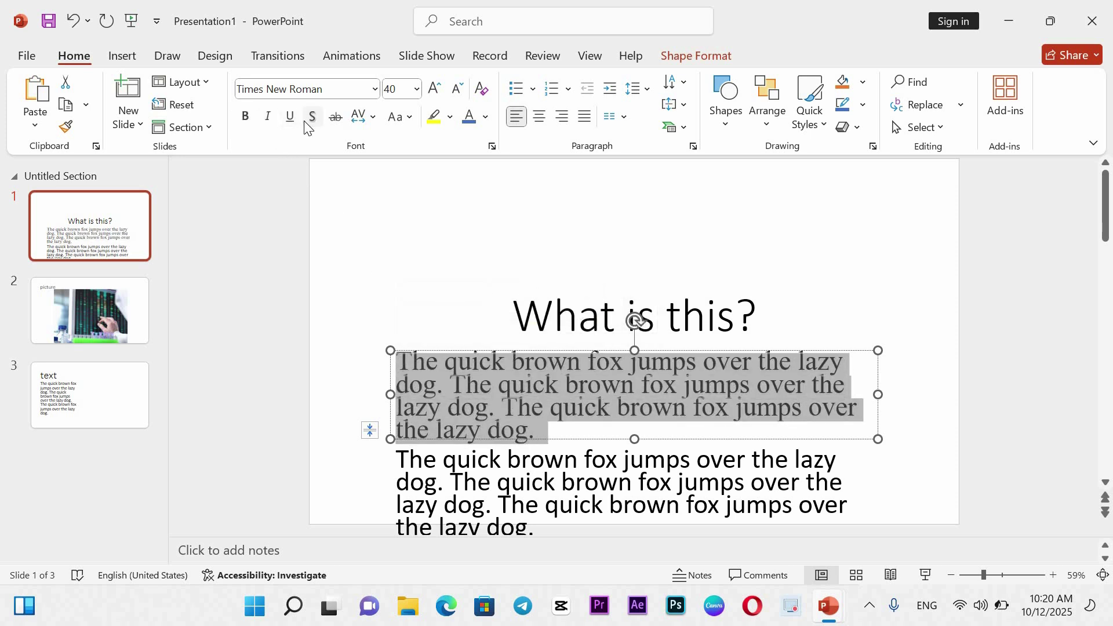
left_click(339, 124)
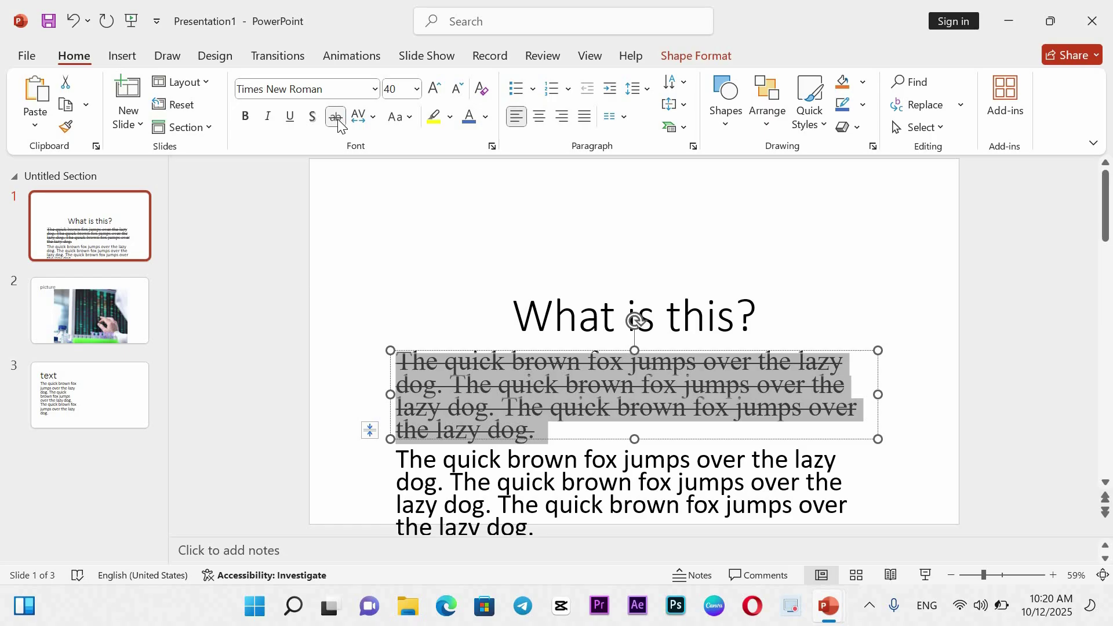
left_click(337, 118)
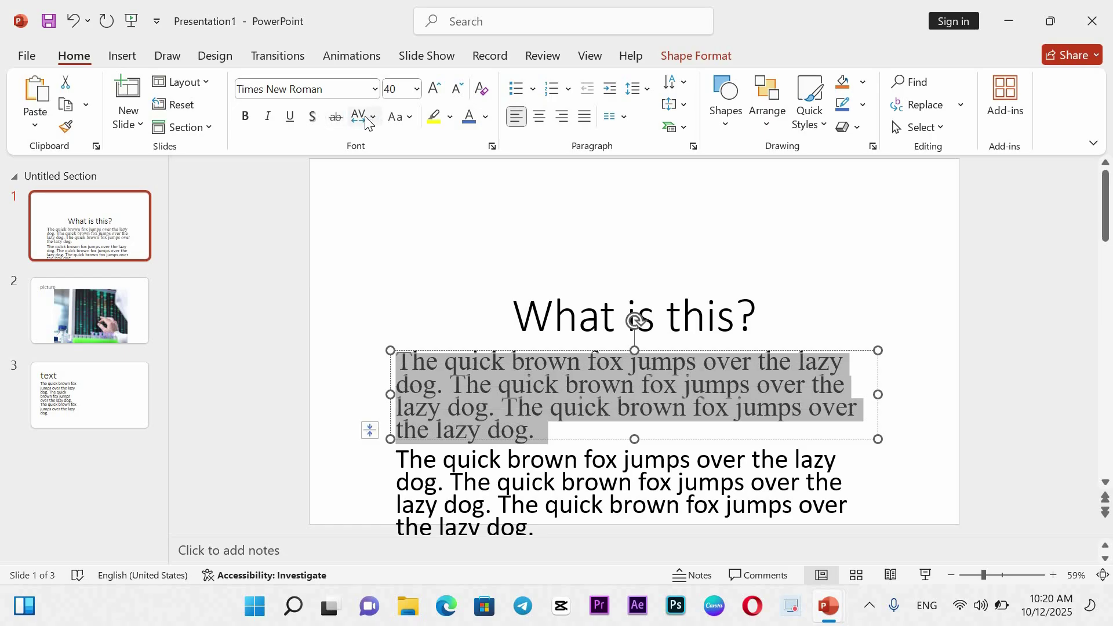
Step: Keep the first sample paragraph's character spacing at Normal, and shrink its font size to 32 and enlarge it back to 40
left_click(367, 119)
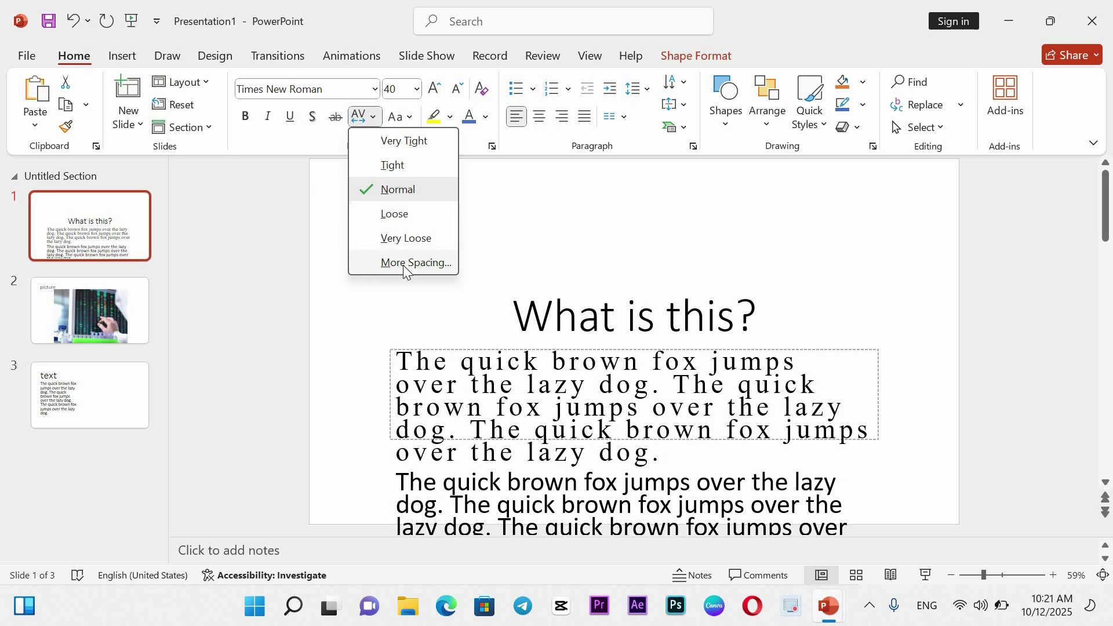
left_click(408, 196)
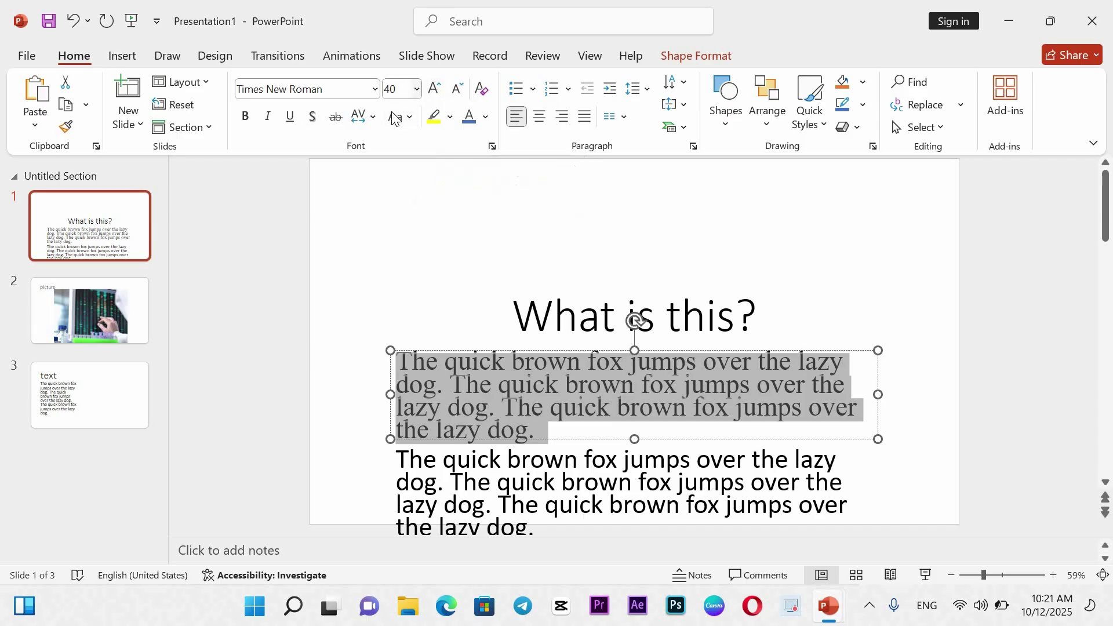
left_click(460, 93)
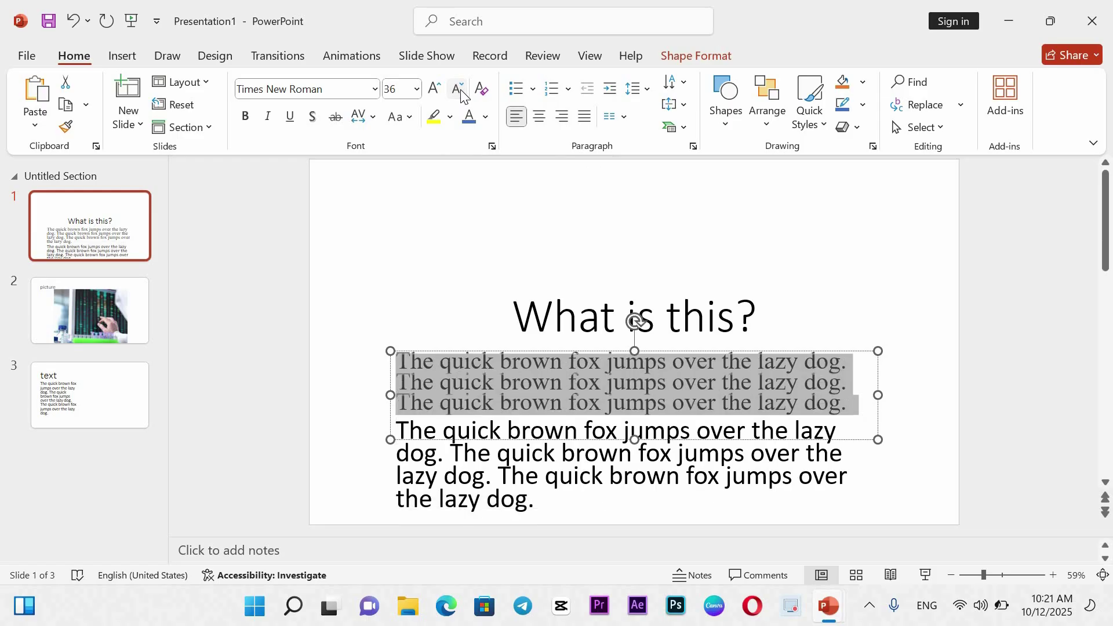
left_click(459, 92)
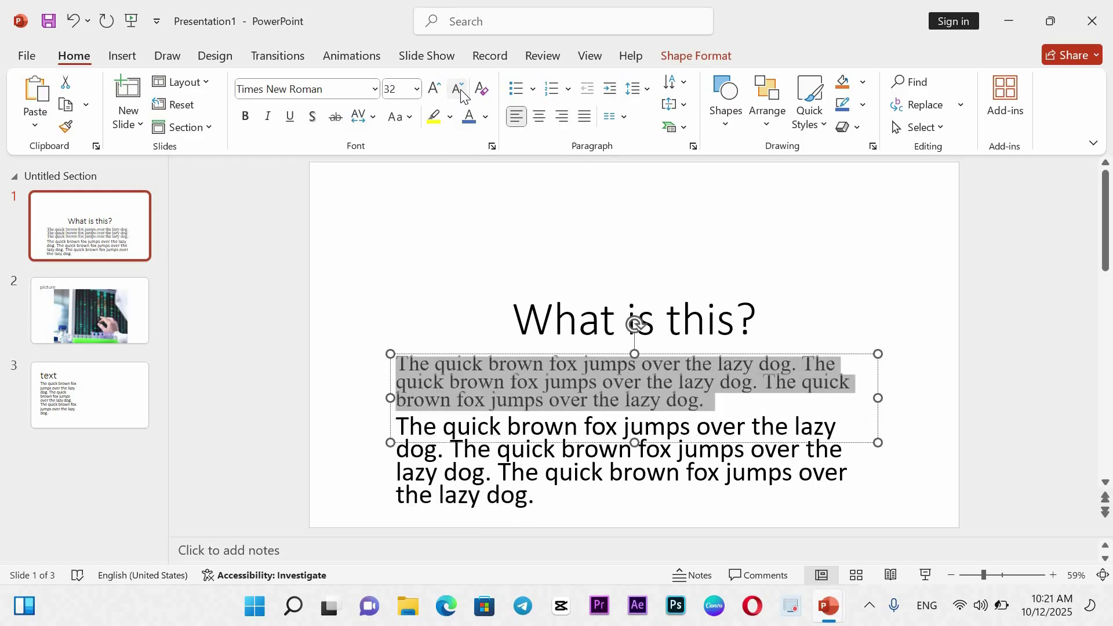
left_click(429, 93)
left_click(429, 93)
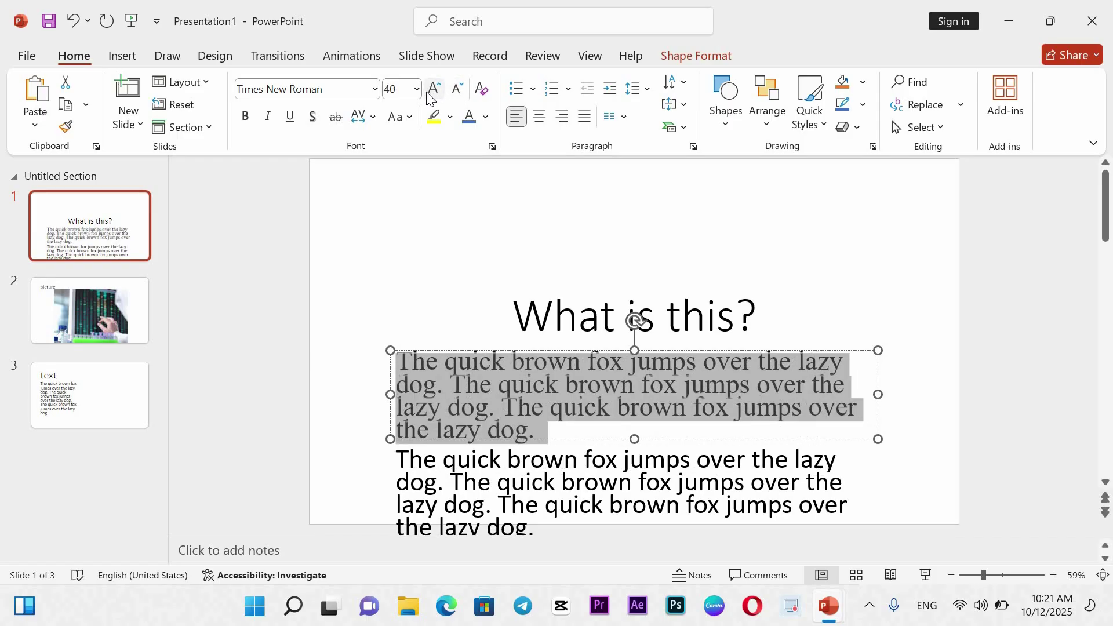
Step: Clear all formatting from the first sample paragraph and undo the clearing
left_click(480, 98)
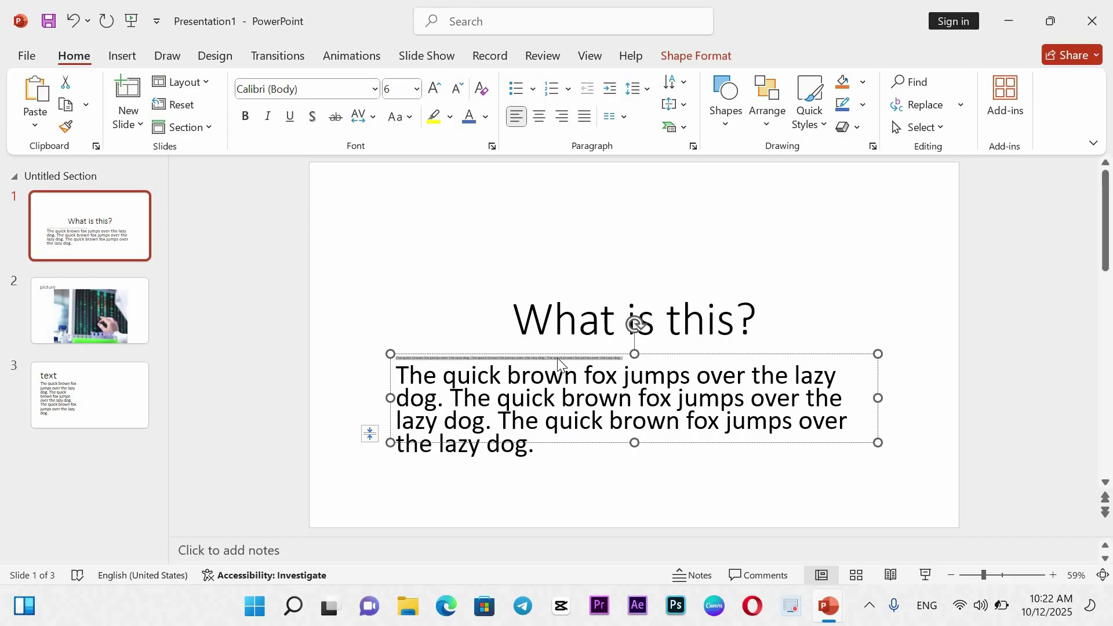
key("ctrl+z")
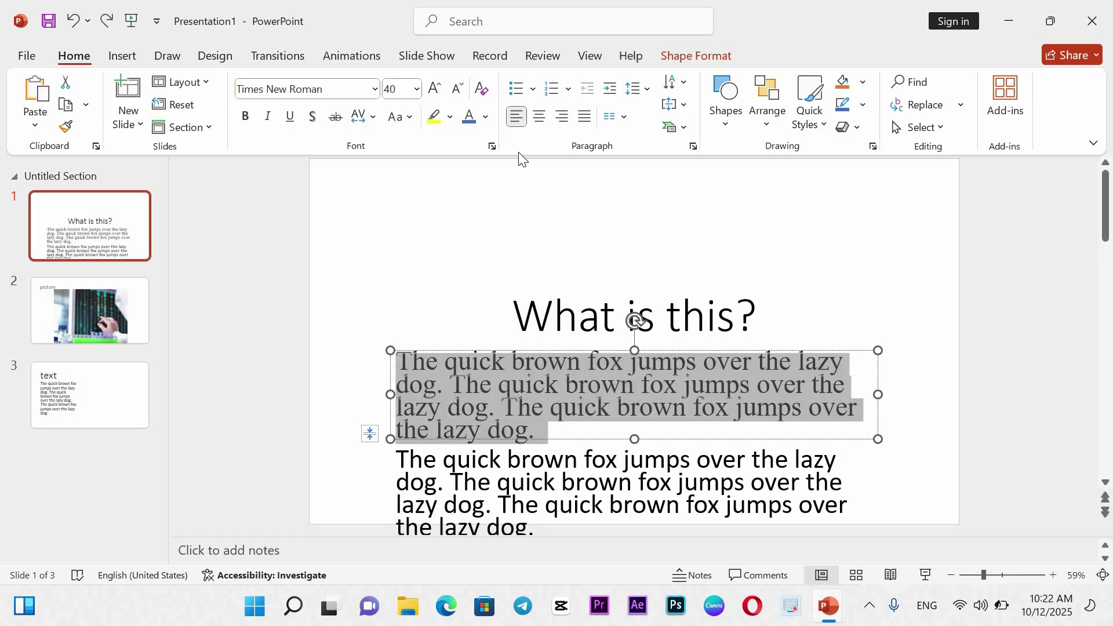
Step: Set the first sample paragraph's font color to the standard dark blue and highlight it in turquoise
left_click(486, 118)
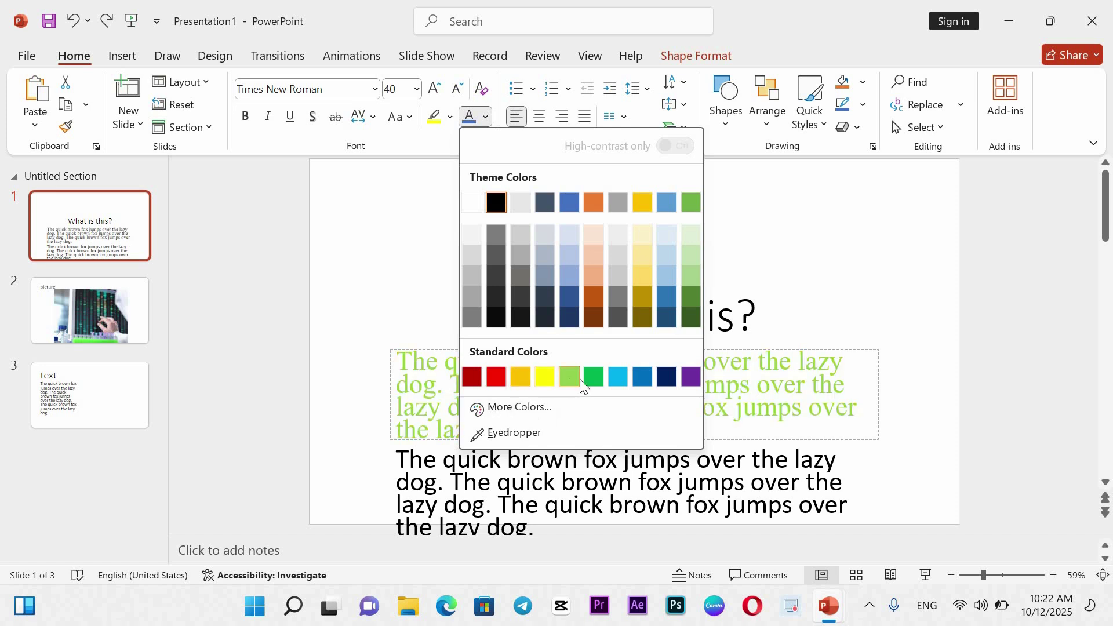
left_click(671, 378)
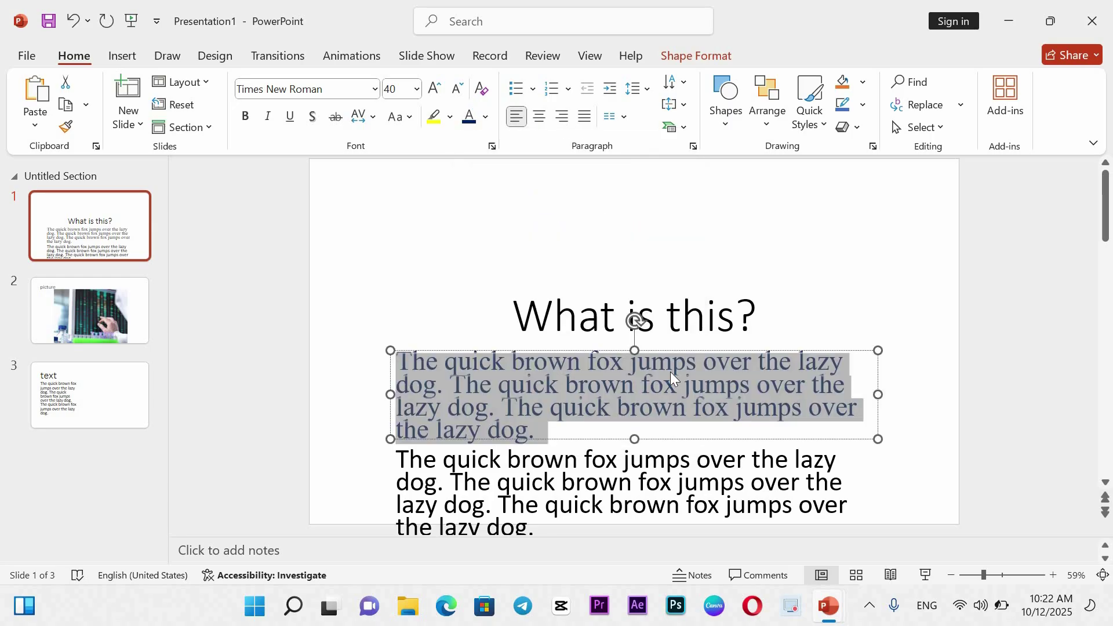
left_click(449, 118)
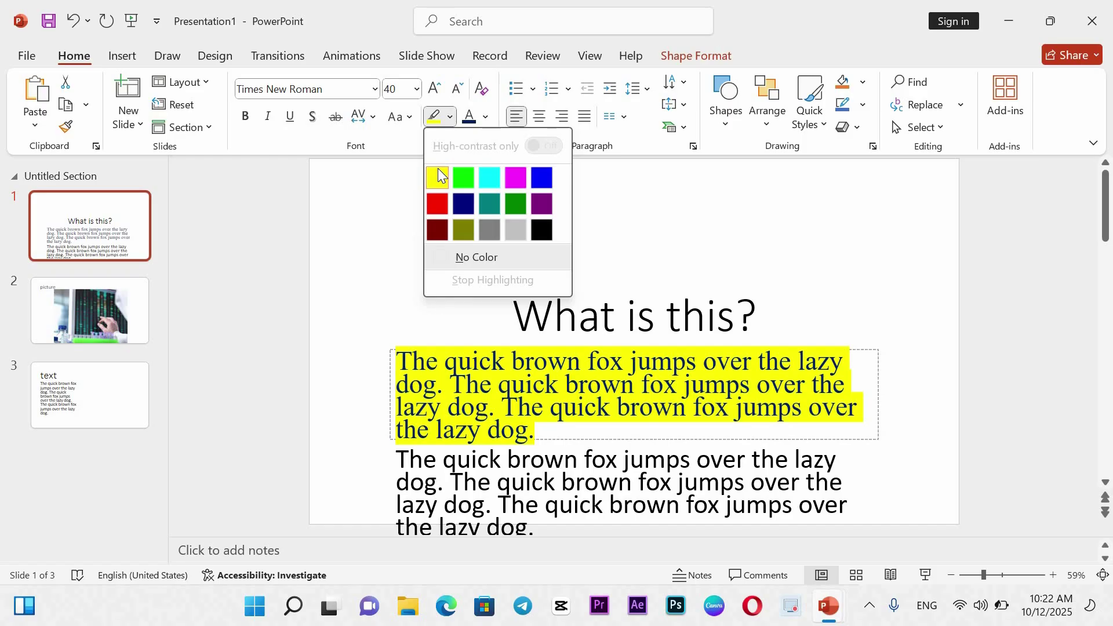
left_click(493, 185)
left_click(678, 224)
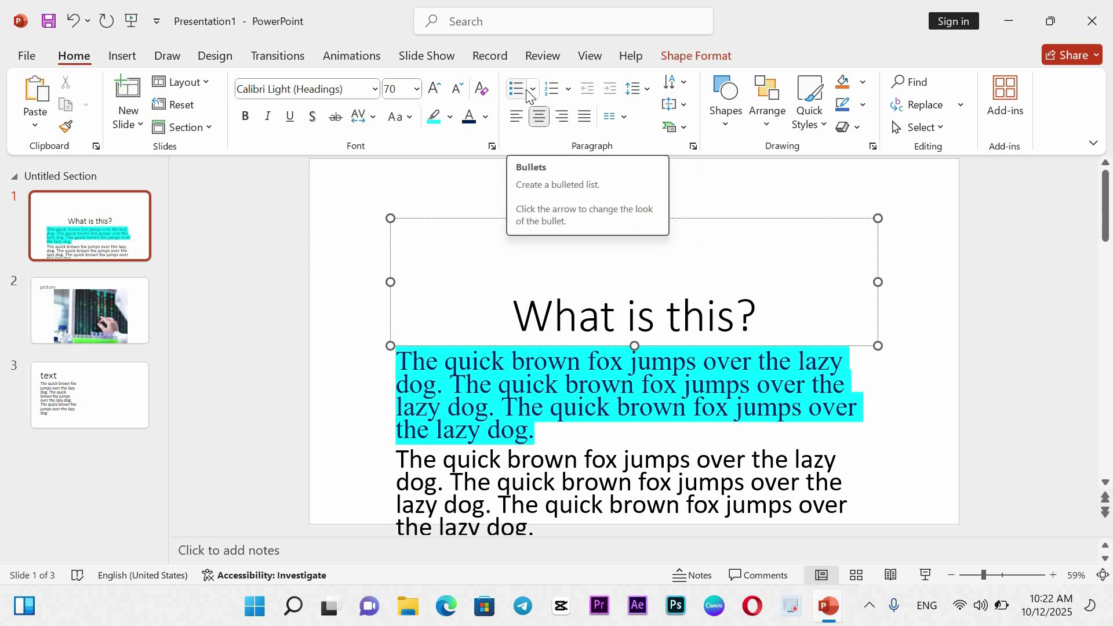
Step: Apply filled square bullets to both sample paragraphs below slide 1's title
left_click(480, 390)
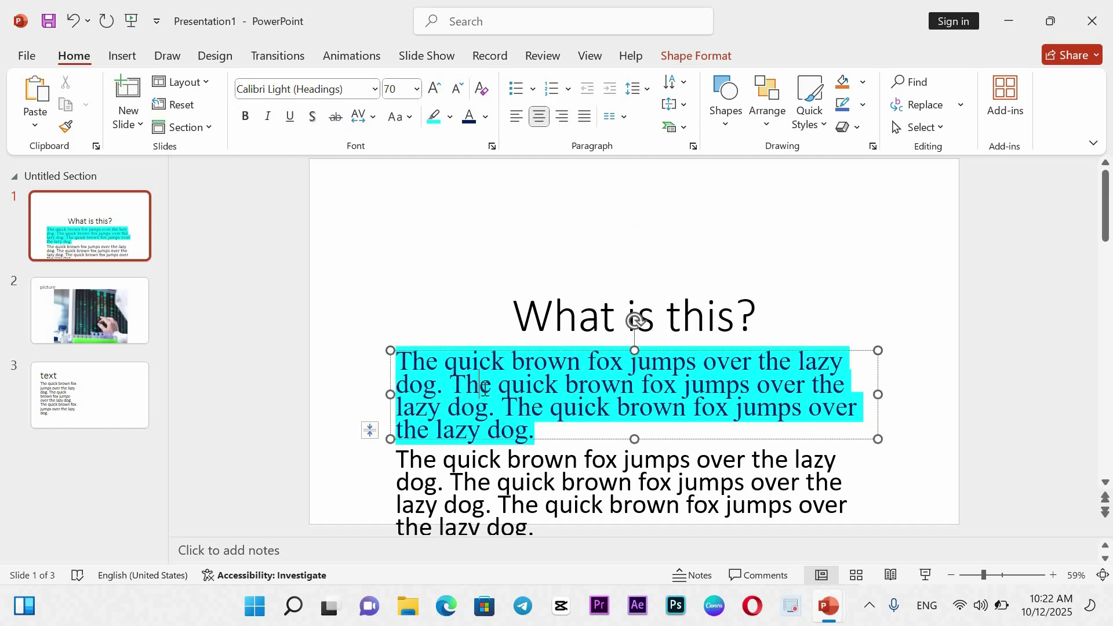
left_click_drag(413, 354, 562, 500)
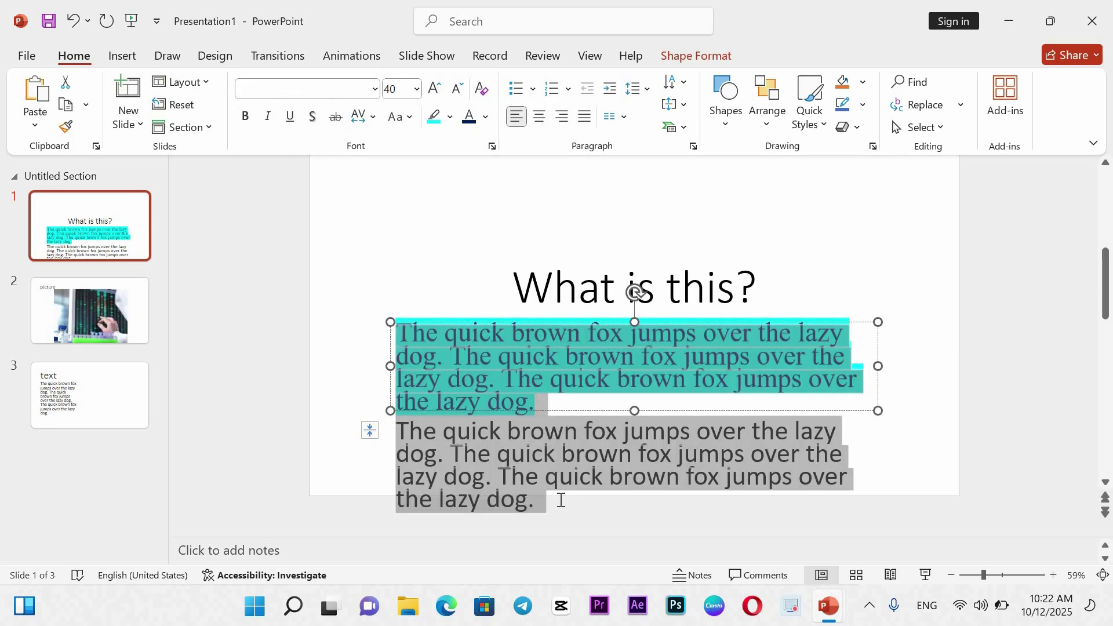
left_click(533, 90)
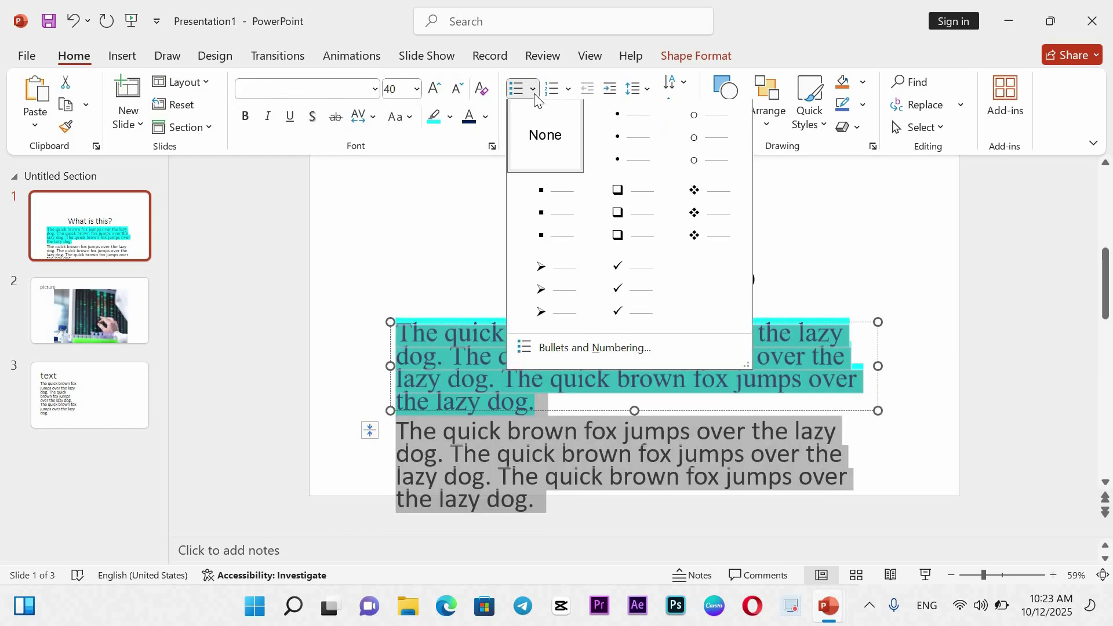
left_click(541, 225)
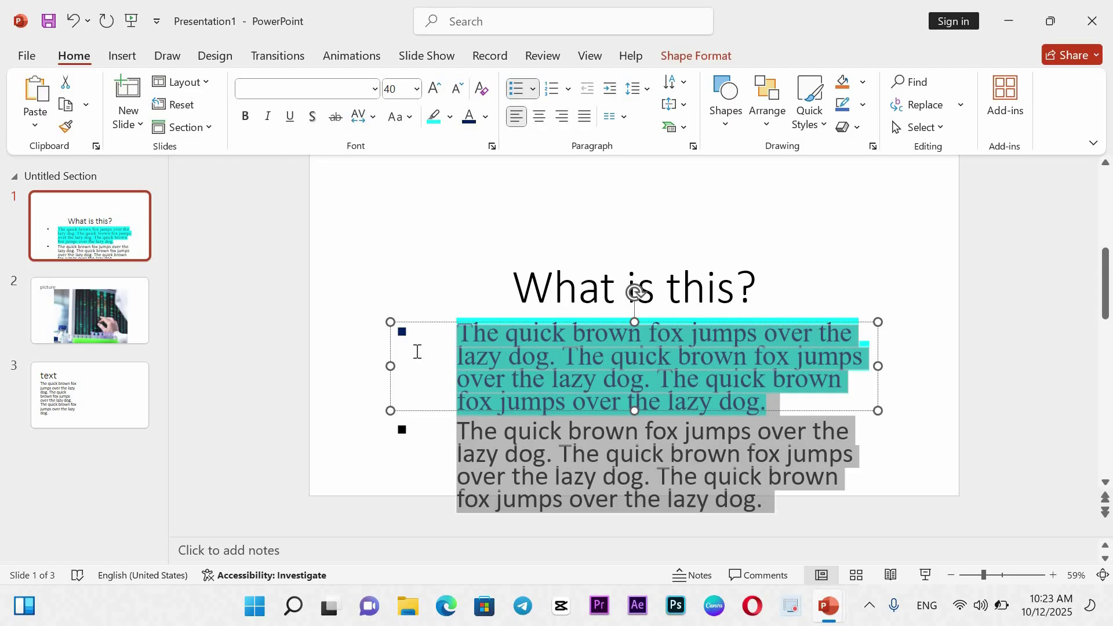
Step: Center the second sample paragraph on slide 1 and return it to left alignment
left_click(461, 459)
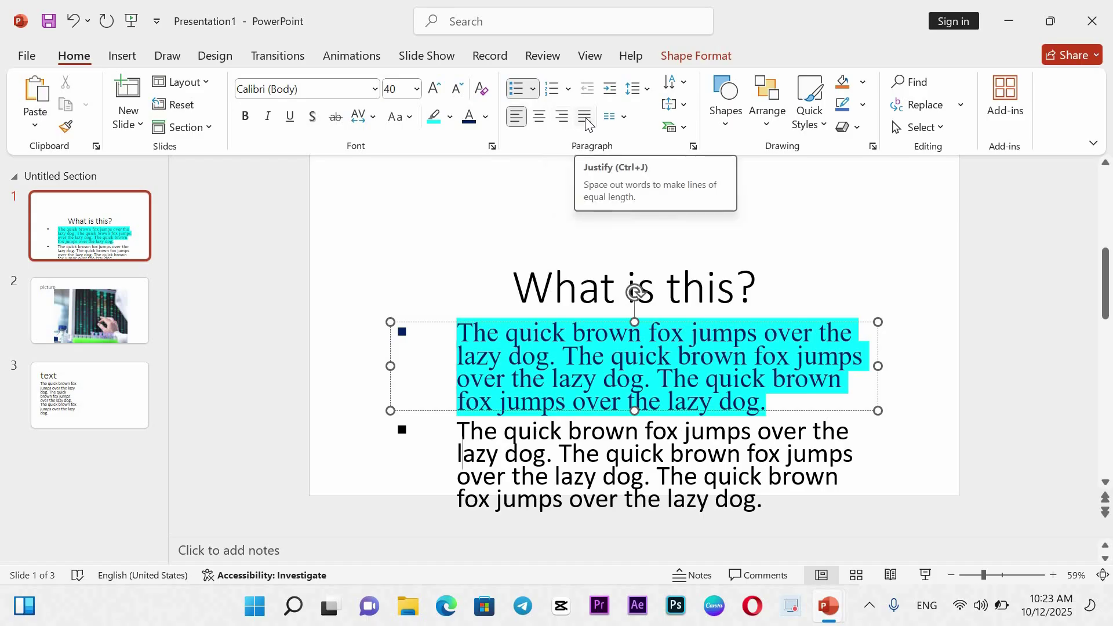
left_click(541, 118)
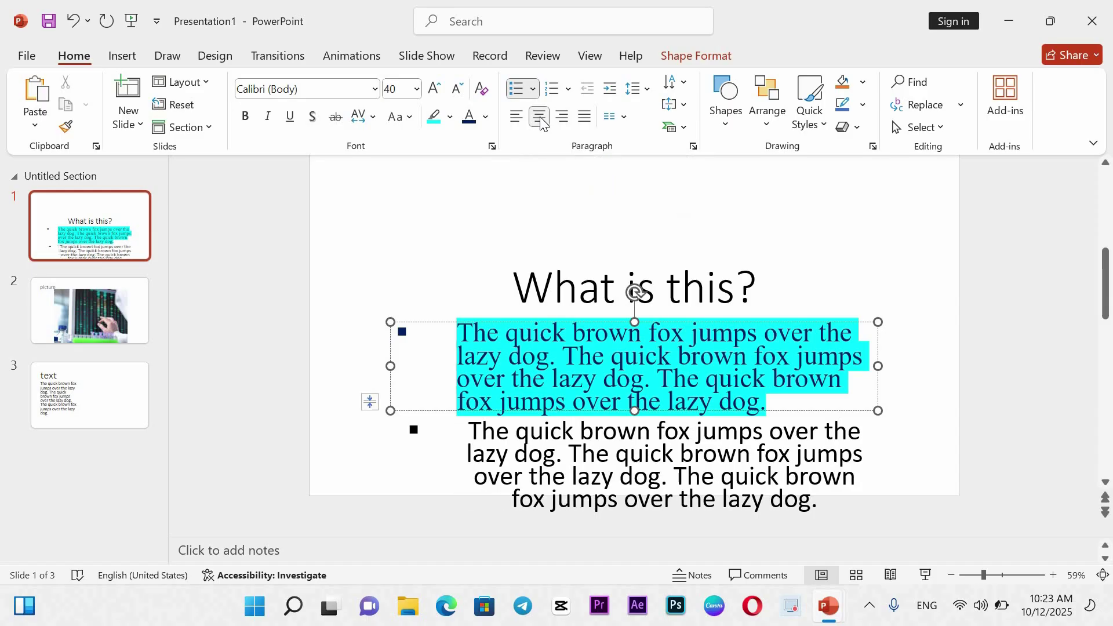
left_click(547, 445)
key("ctrl+l")
Step: Try center and right alignment on the highlighted first paragraph, and set it back to left alignment
left_click(504, 369)
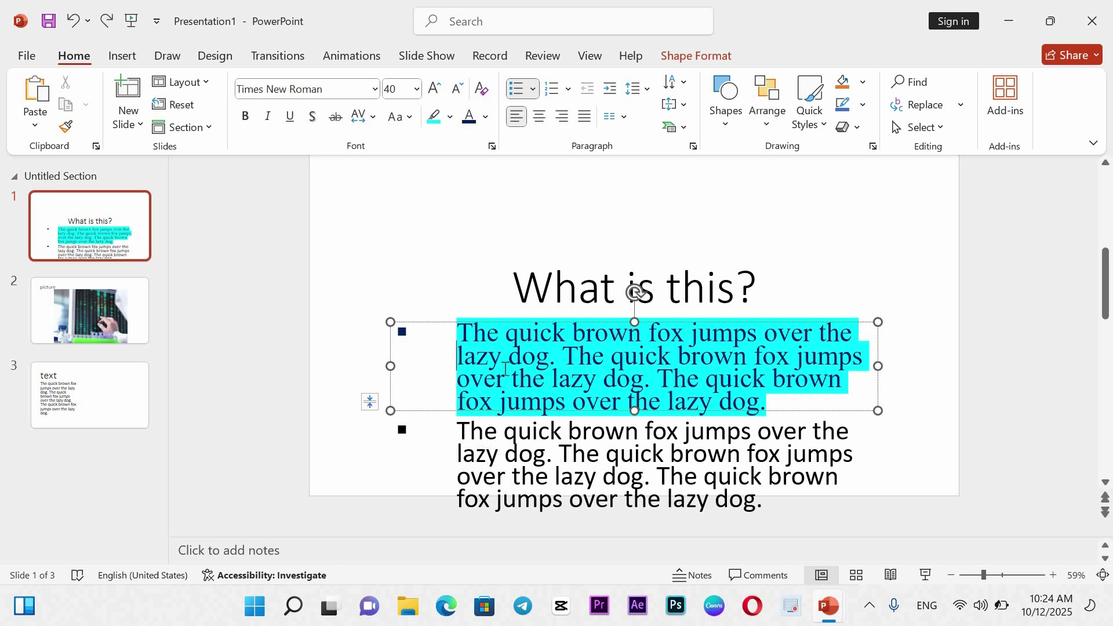
left_click(771, 402)
left_click_drag(692, 390, 457, 332)
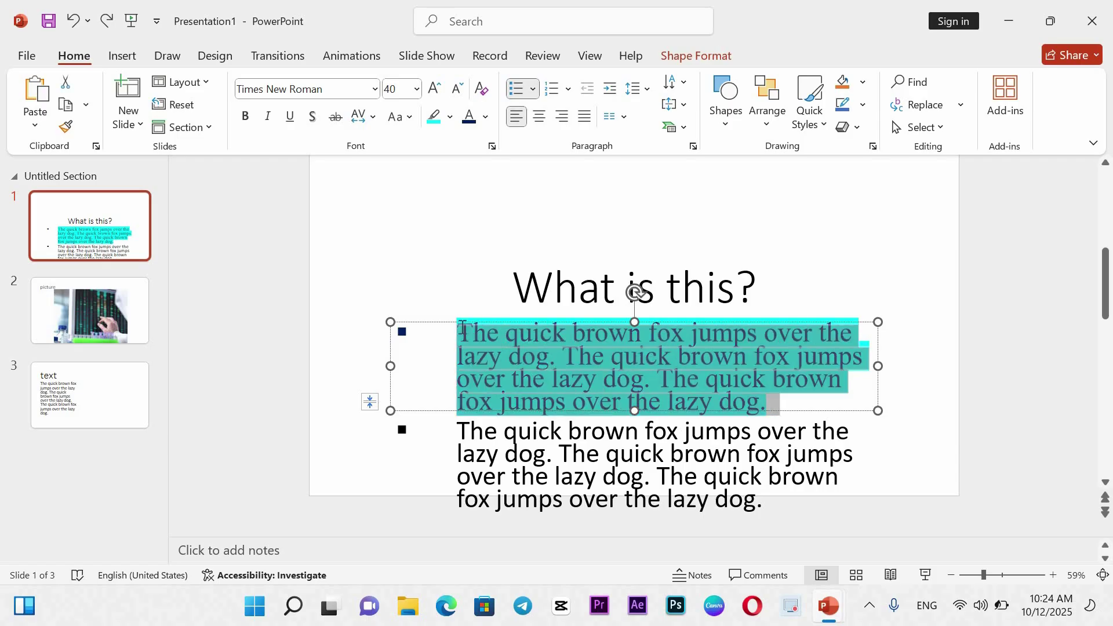
left_click(541, 117)
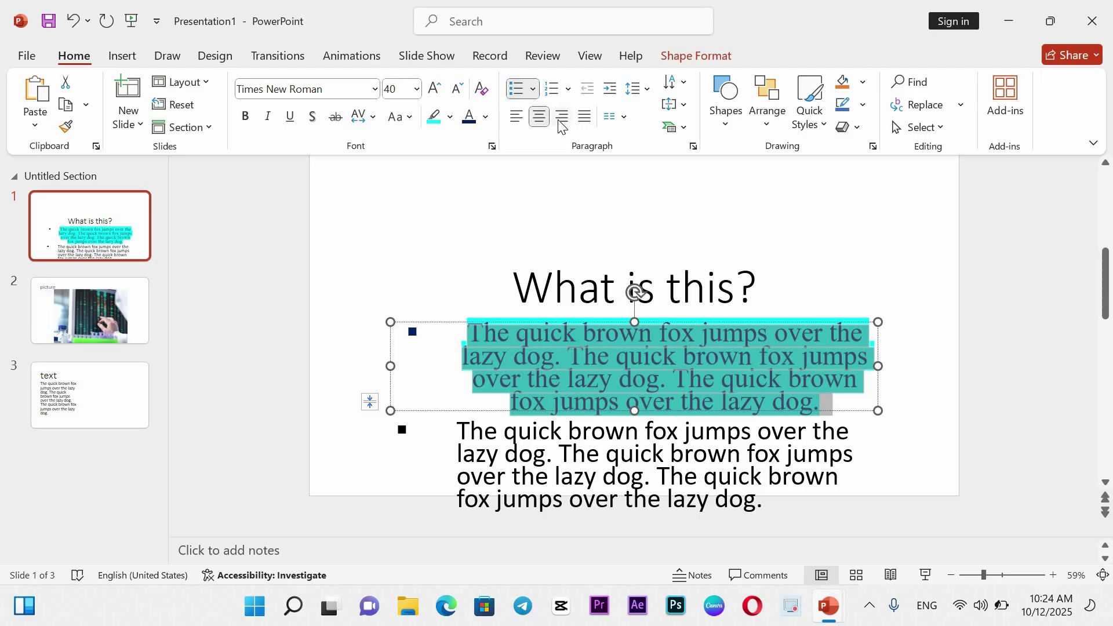
left_click(560, 118)
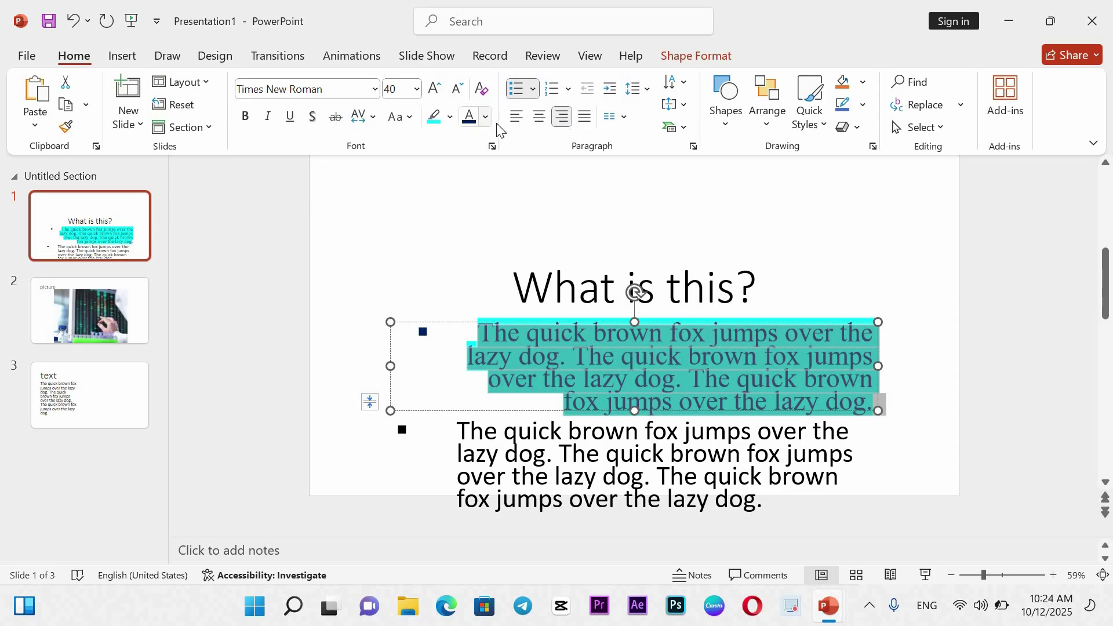
left_click(515, 119)
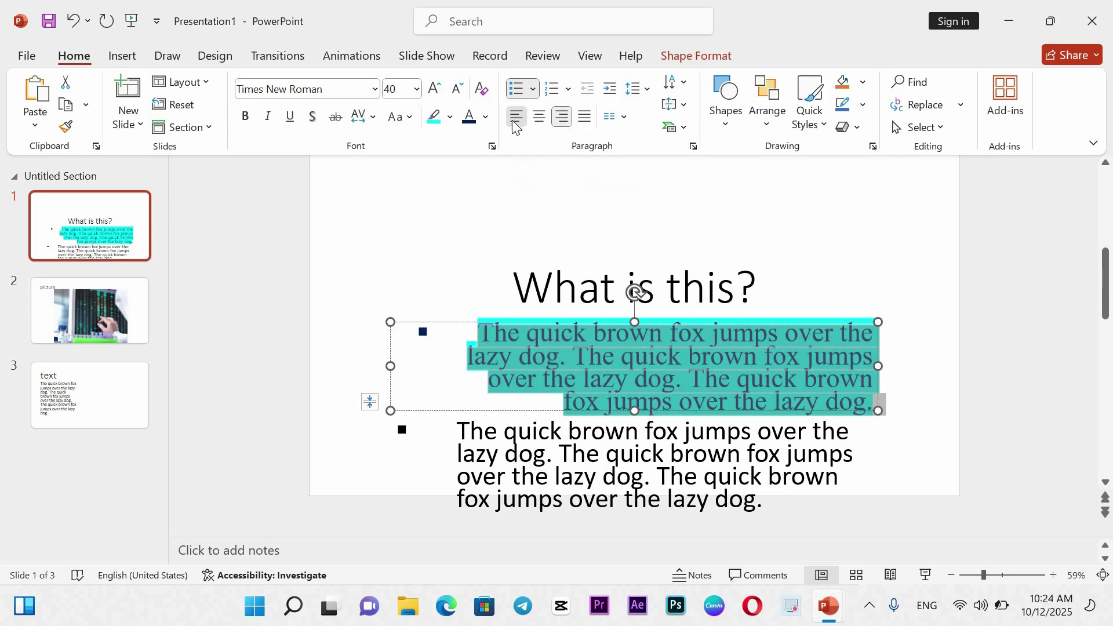
Step: Select the "What is this?" title and preview the two- and three-column text layouts without applying one
triple_click(691, 283)
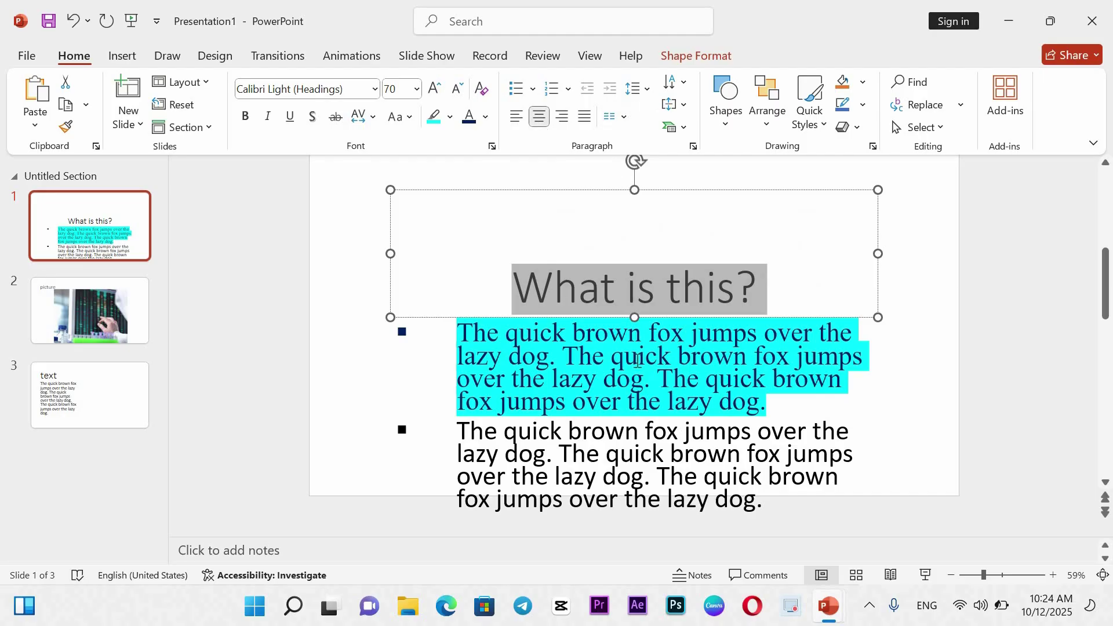
left_click(623, 119)
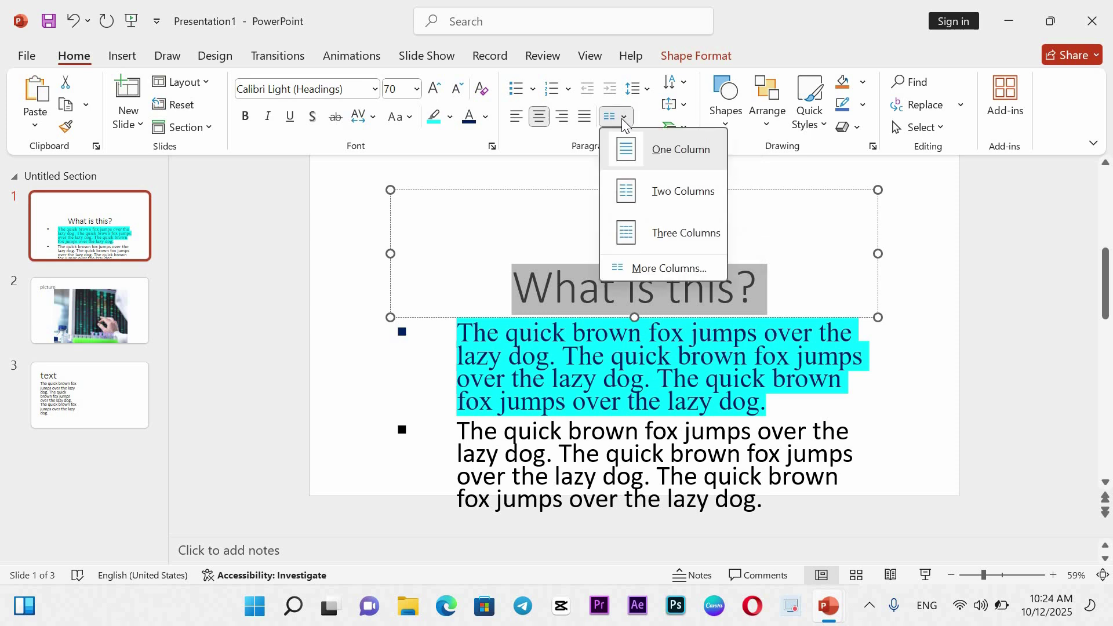
left_click(623, 120)
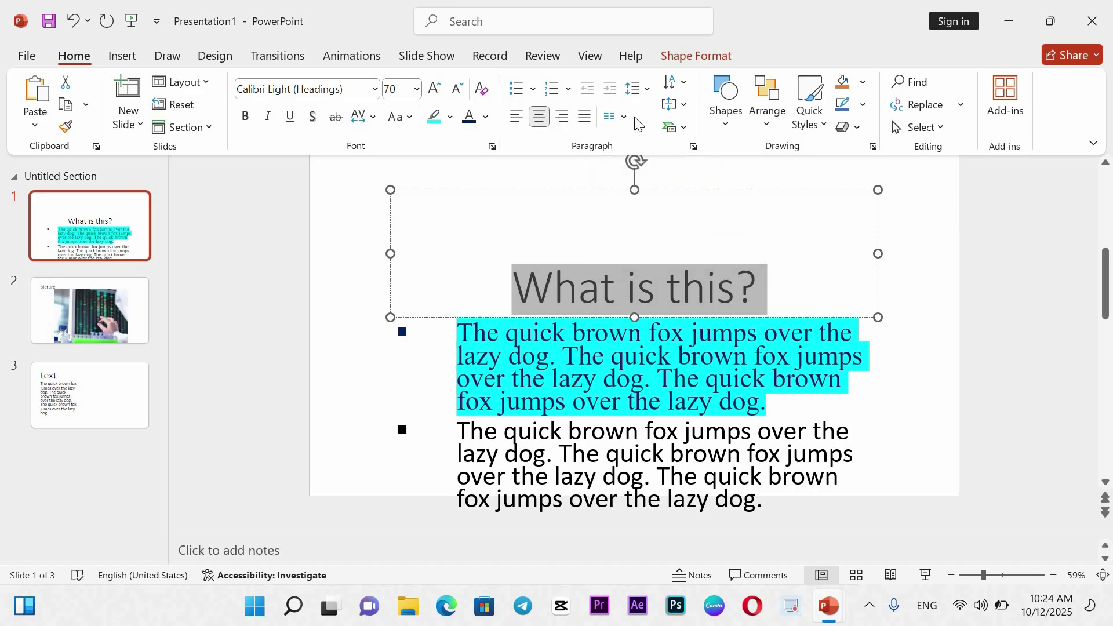
left_click(623, 118)
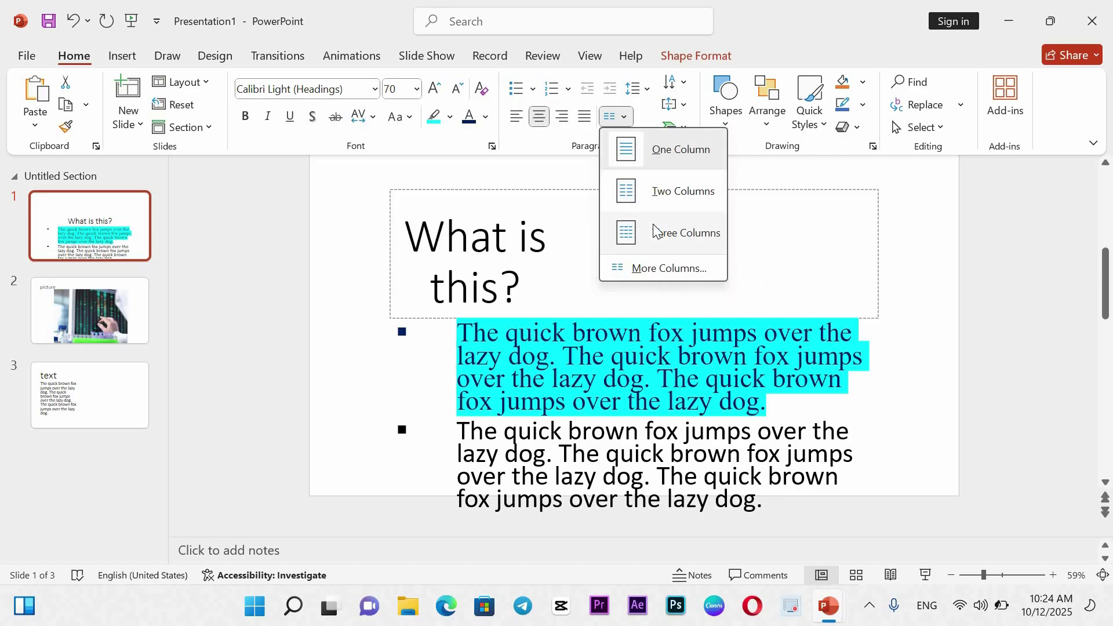
left_click(772, 214)
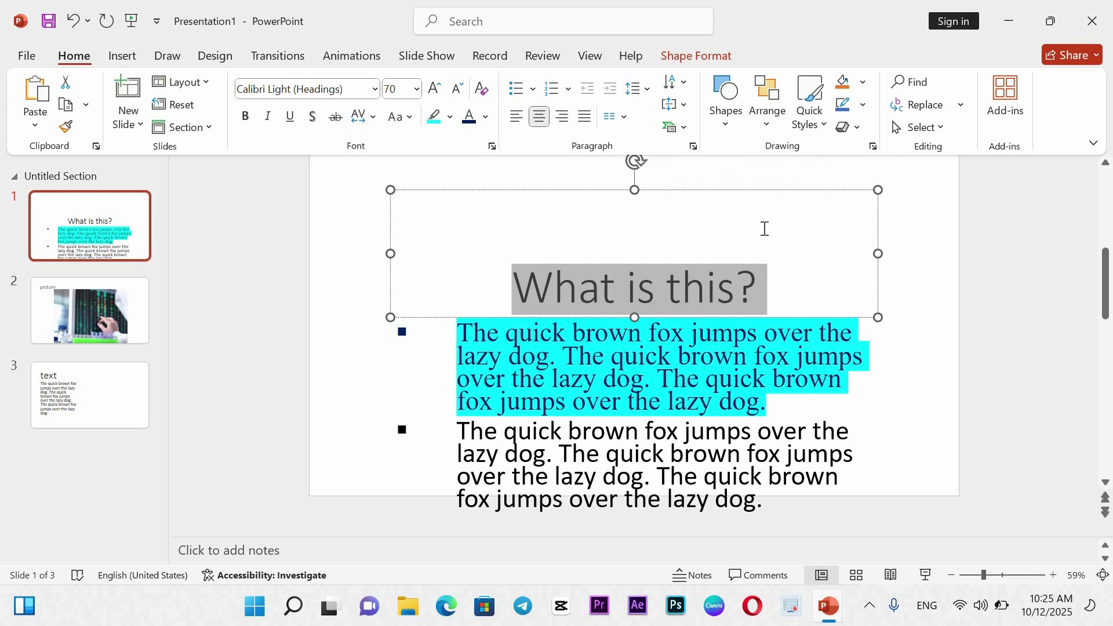
Step: Keep the slide title's text direction horizontal and align its text vertically to the middle of its box
left_click(688, 87)
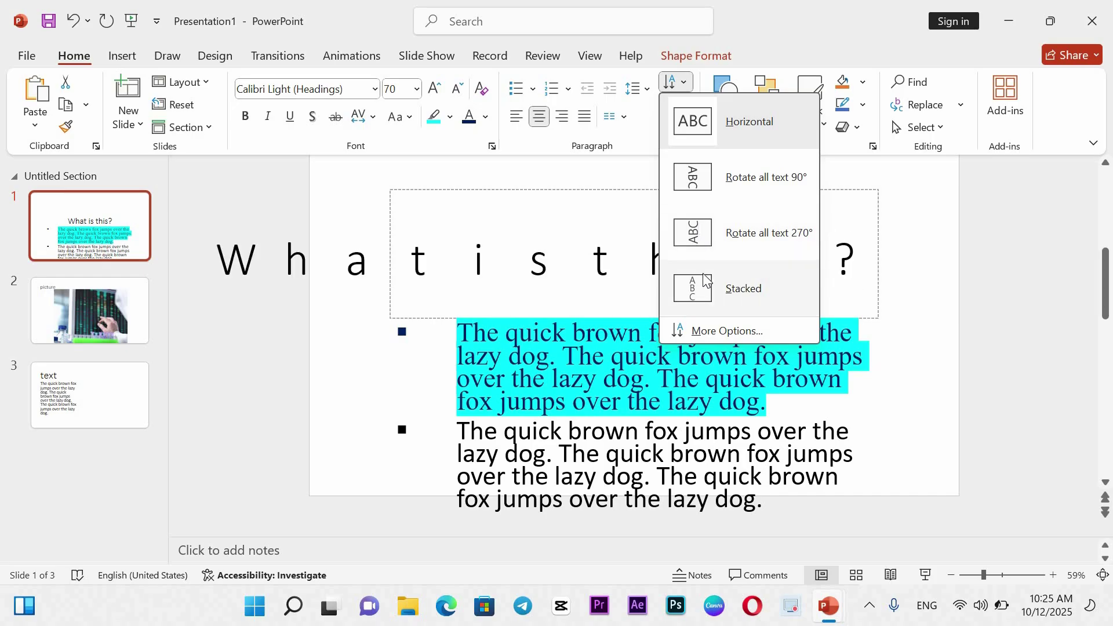
left_click(724, 124)
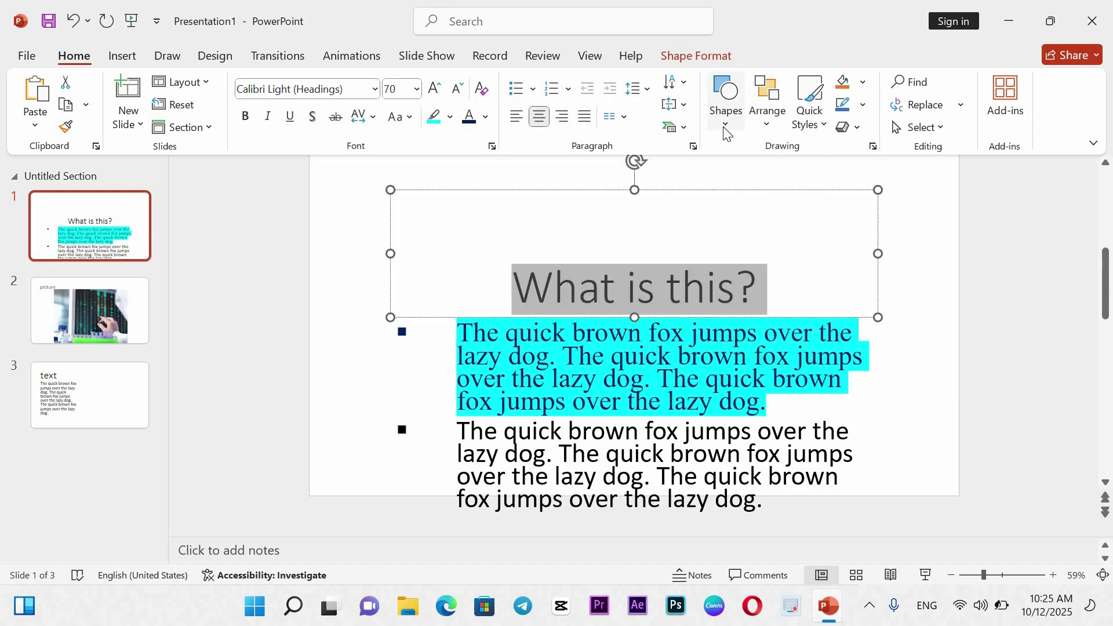
left_click(689, 110)
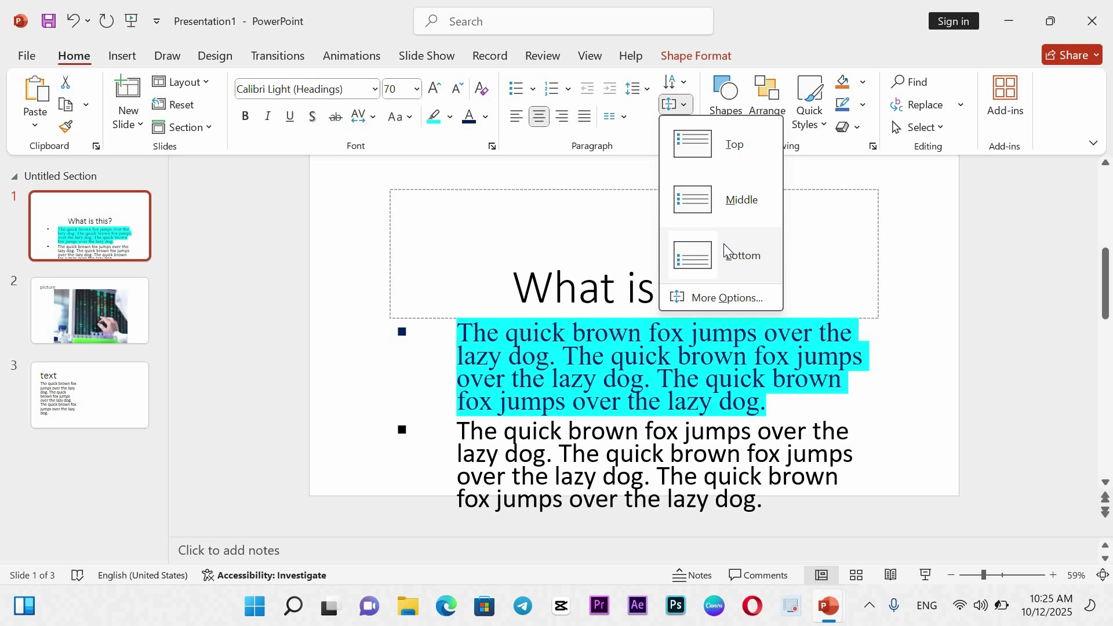
left_click(731, 203)
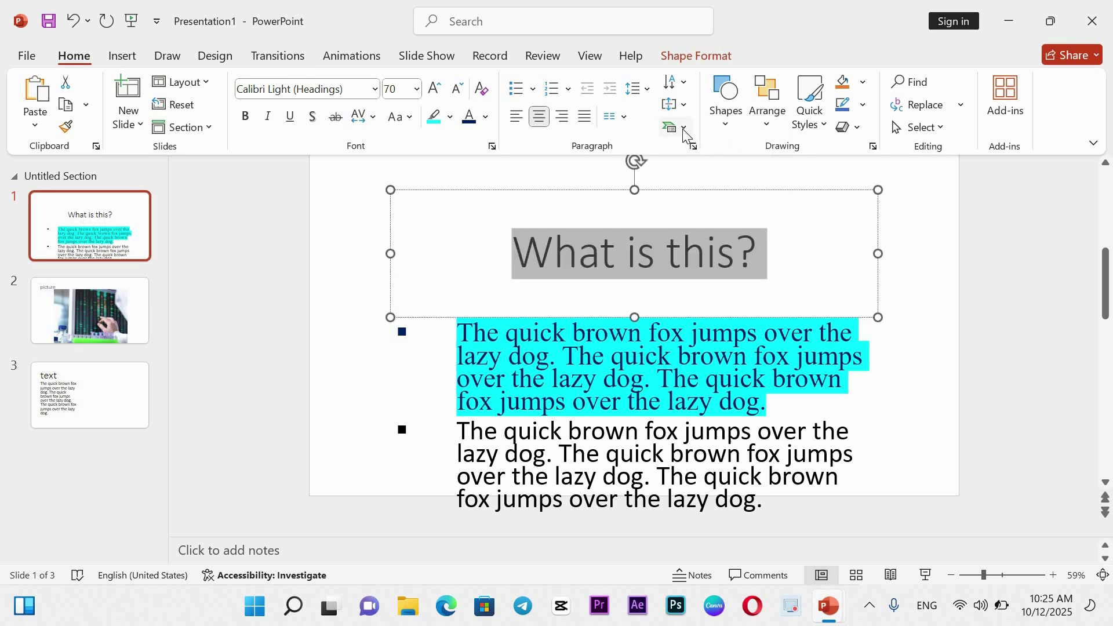
Step: Try converting the "What is this?" title into a SmartArt graphic with a picture circle and double-headed arrow, and undo the conversion
left_click(683, 129)
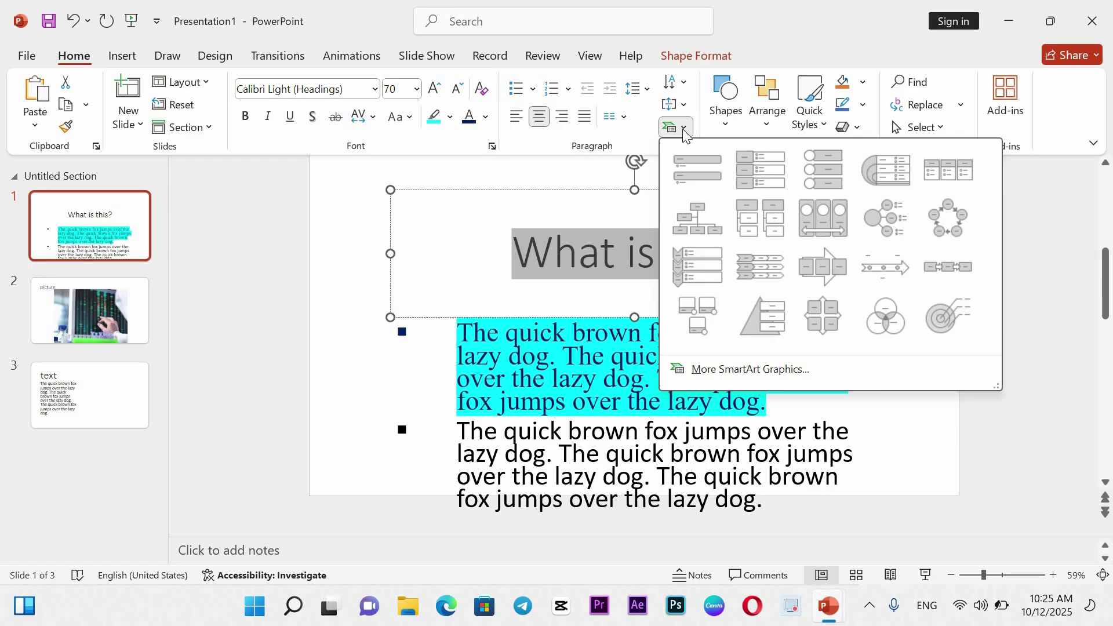
left_click(672, 129)
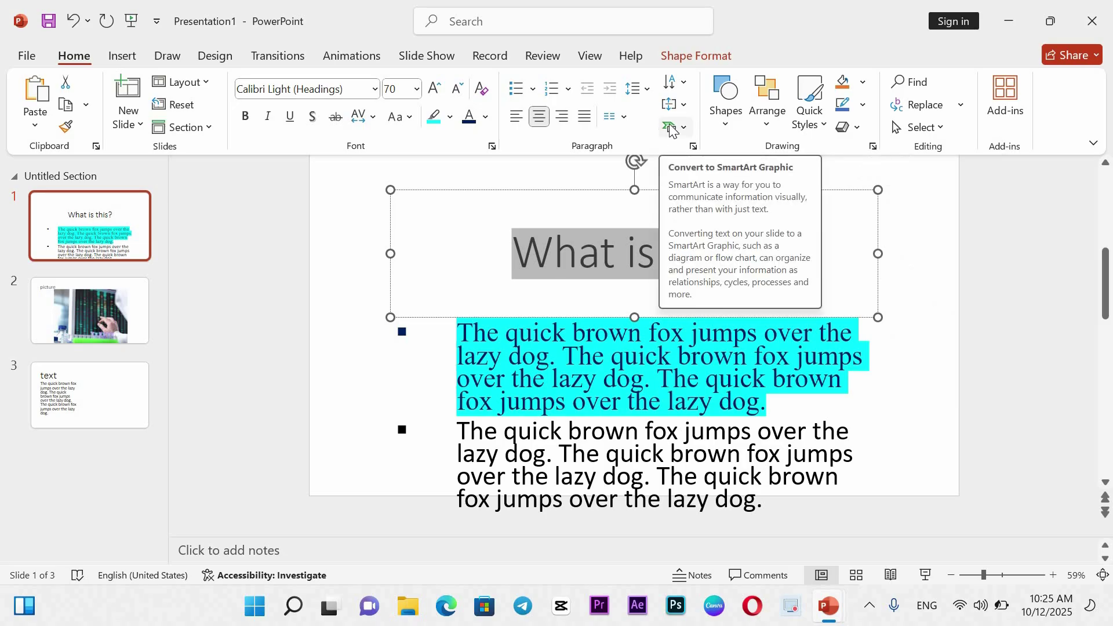
left_click(682, 128)
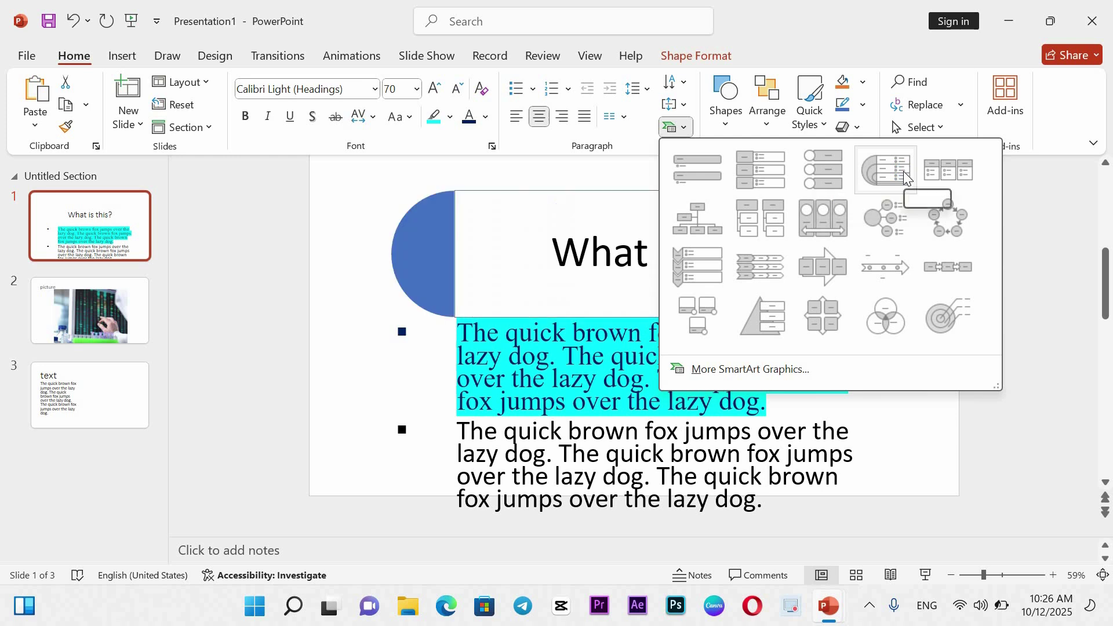
left_click(805, 230)
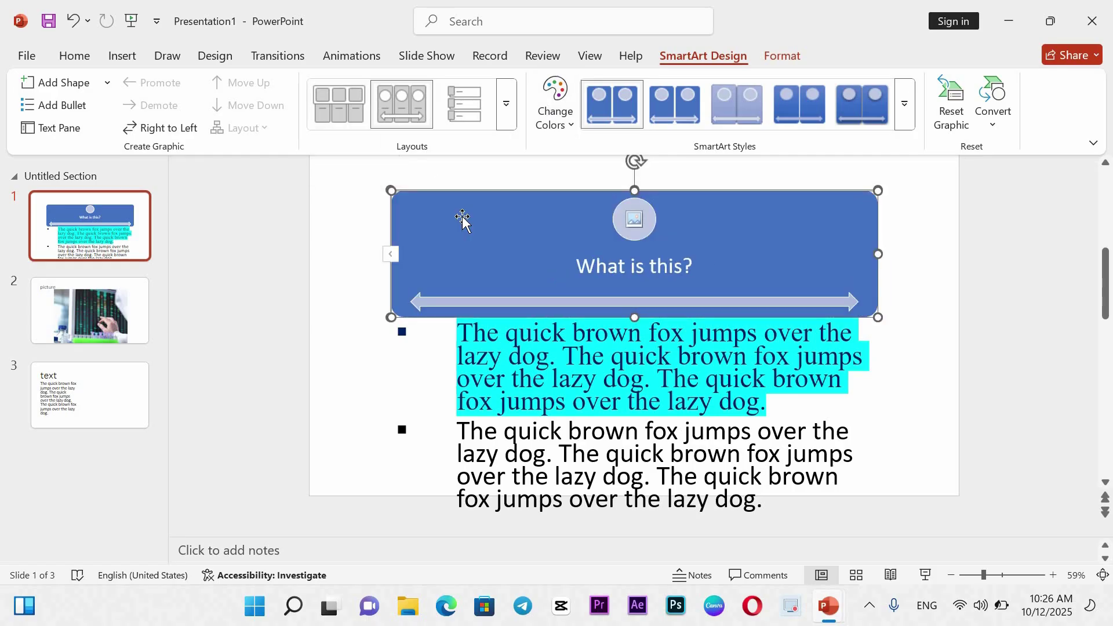
key("ctrl+z")
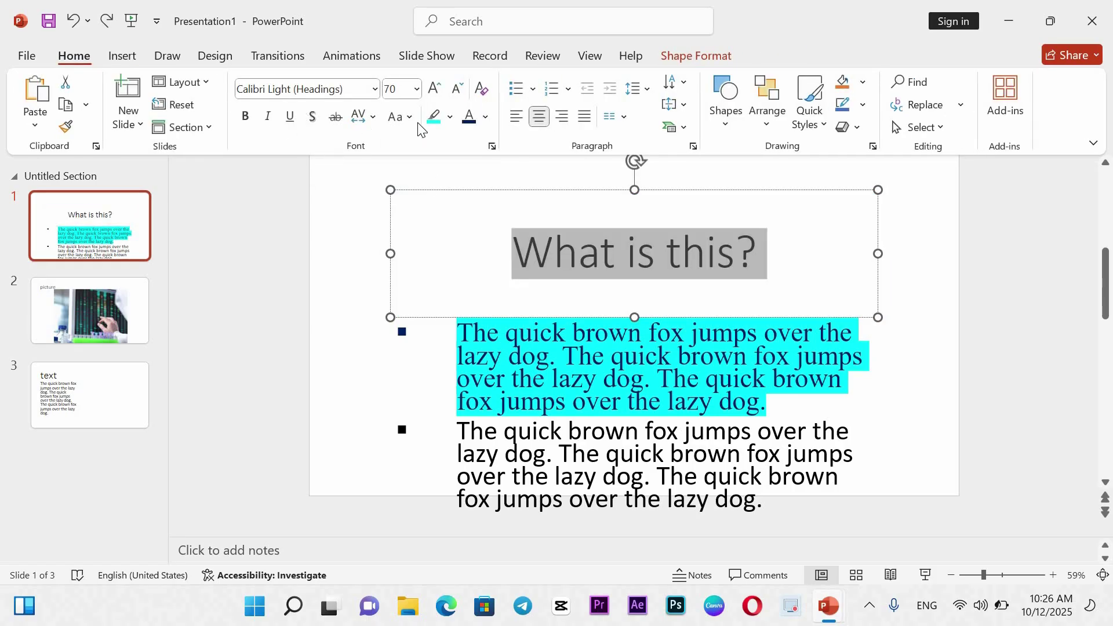
Step: Draw a straight line about 4.96" long beneath the slide title, and undo it
left_click(738, 113)
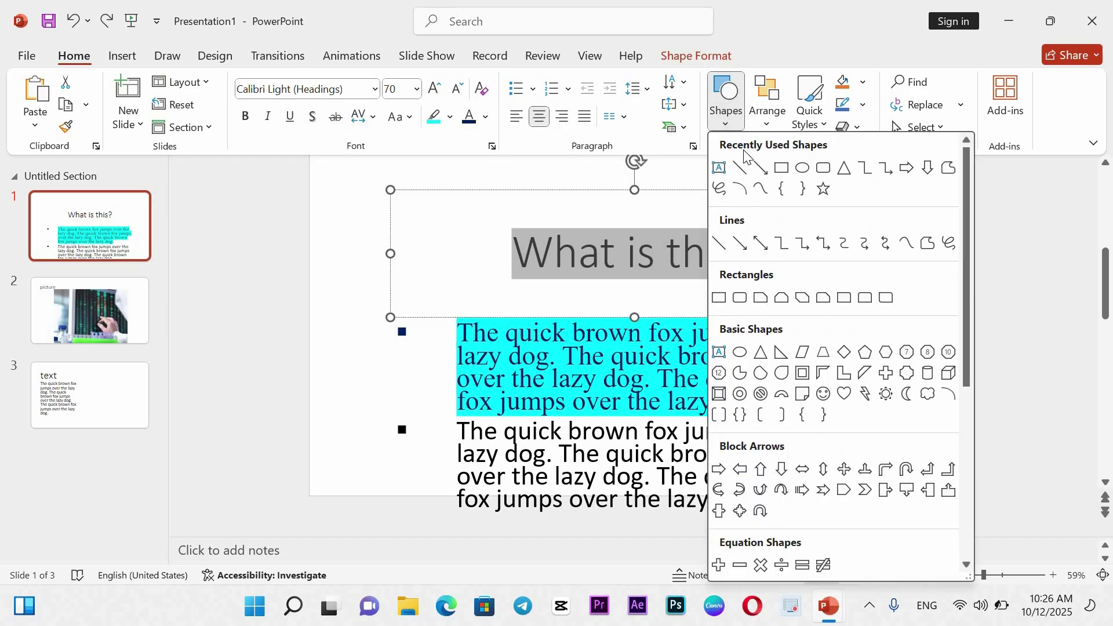
left_click(741, 168)
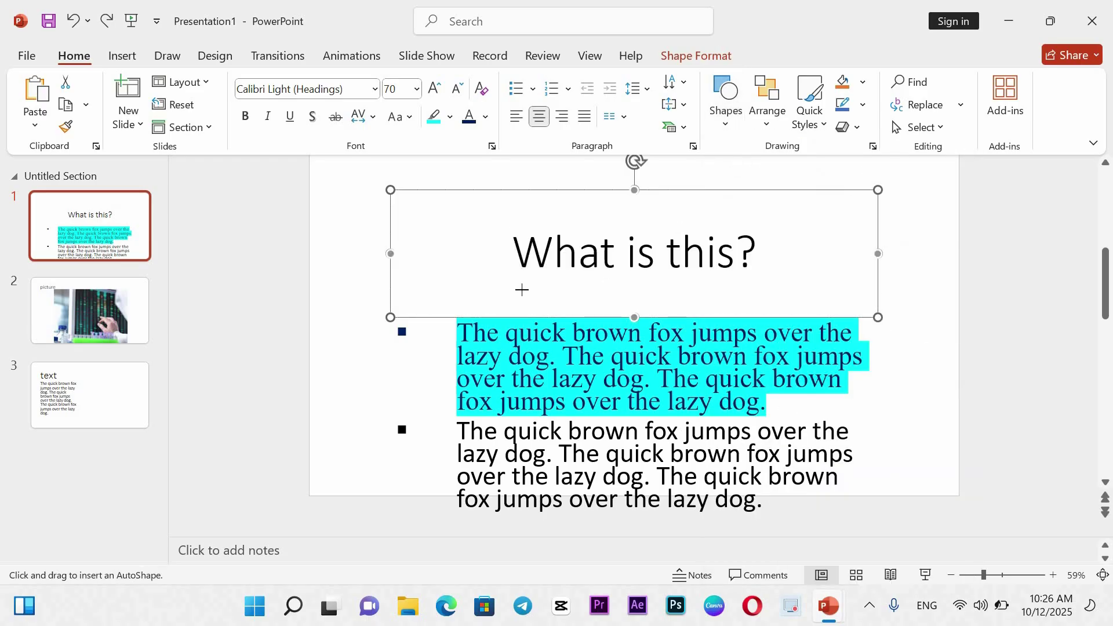
left_click_drag(521, 289, 760, 284)
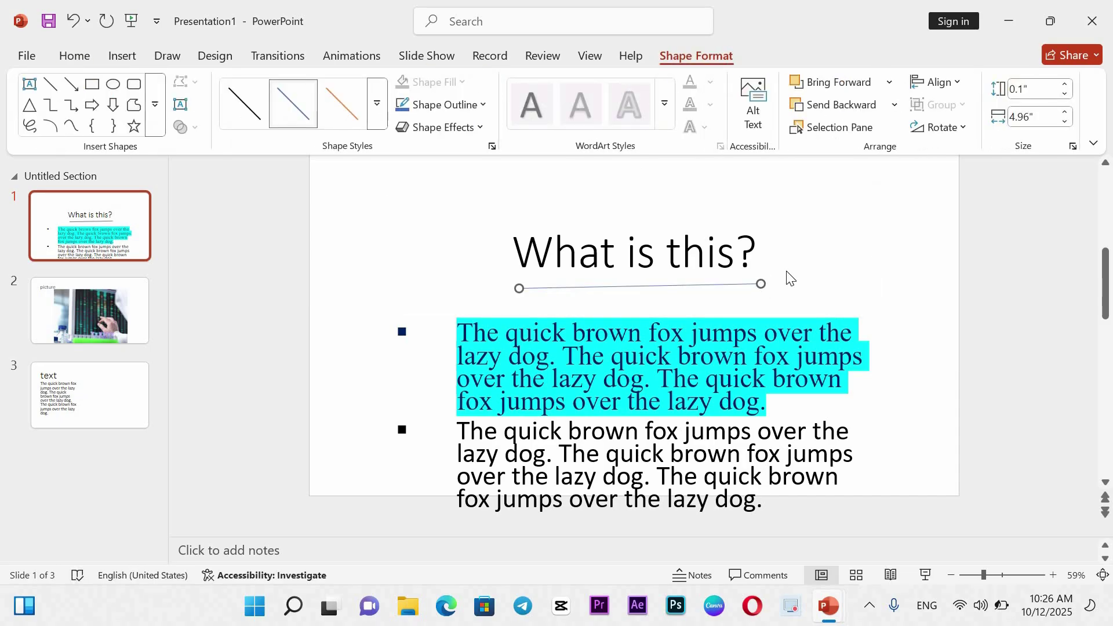
key("ctrl+z")
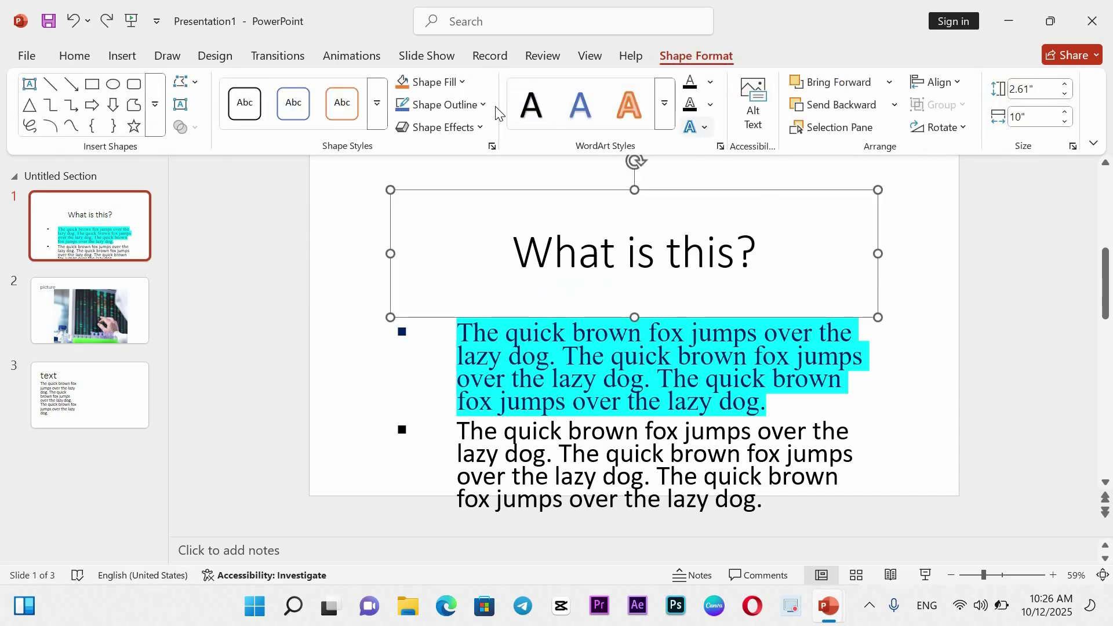
left_click(81, 59)
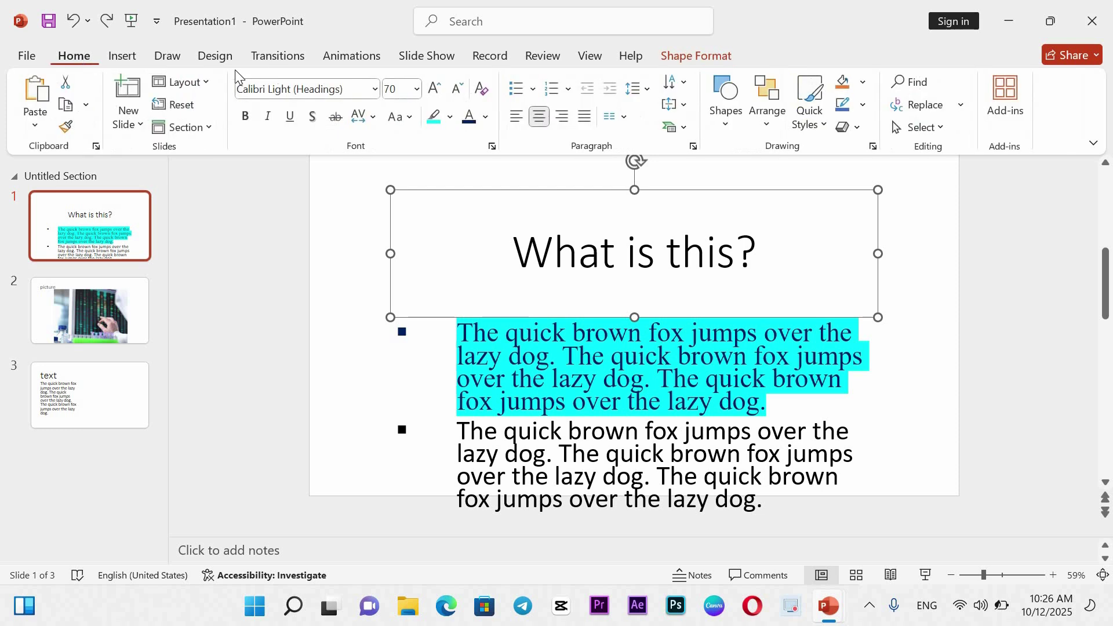
Step: Review the available shapes, arrange options, quick styles and fill colors for the title box without applying any
left_click(736, 117)
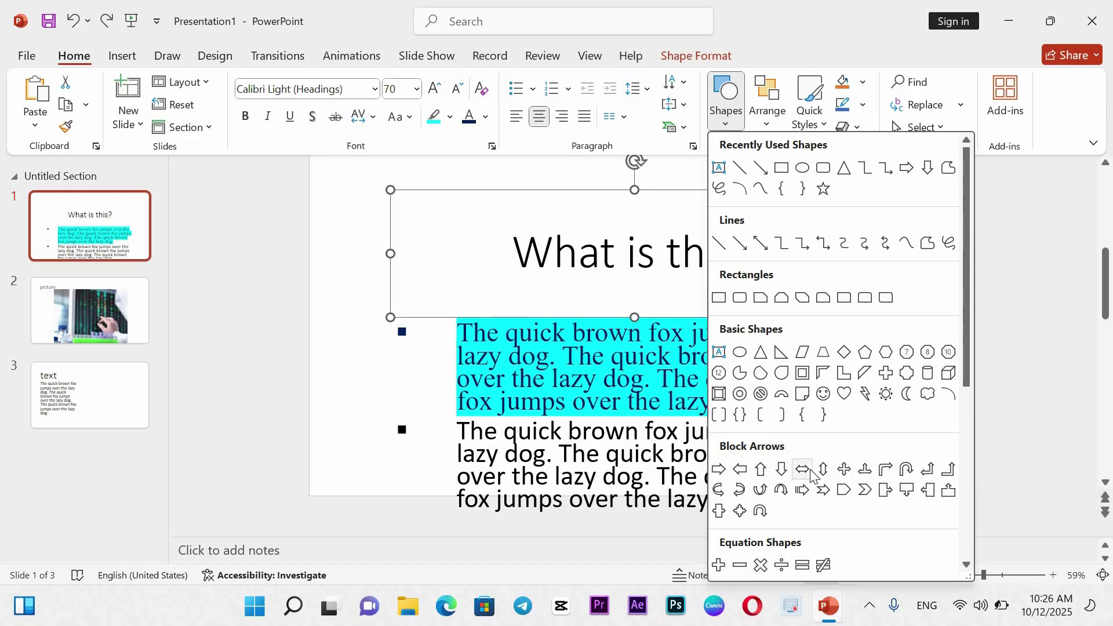
left_click(764, 126)
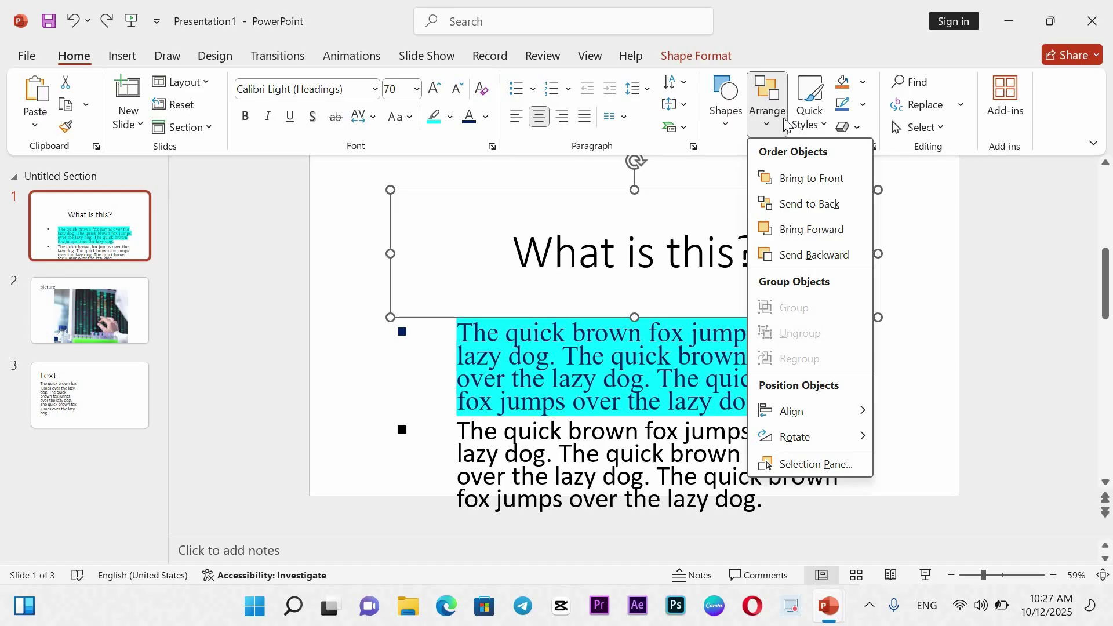
left_click(809, 121)
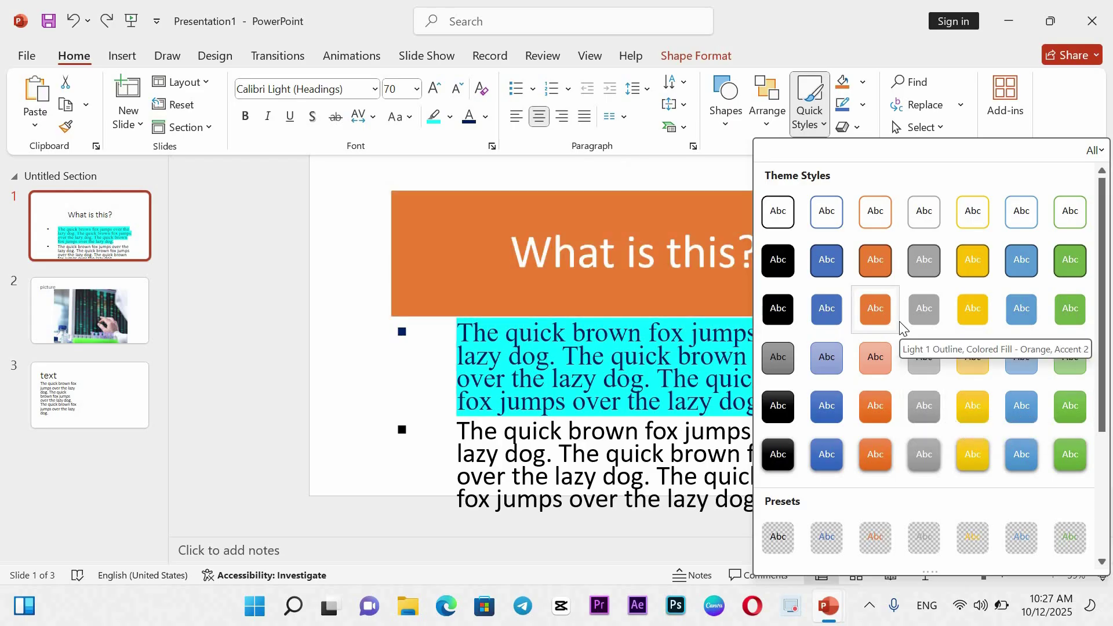
left_click(622, 227)
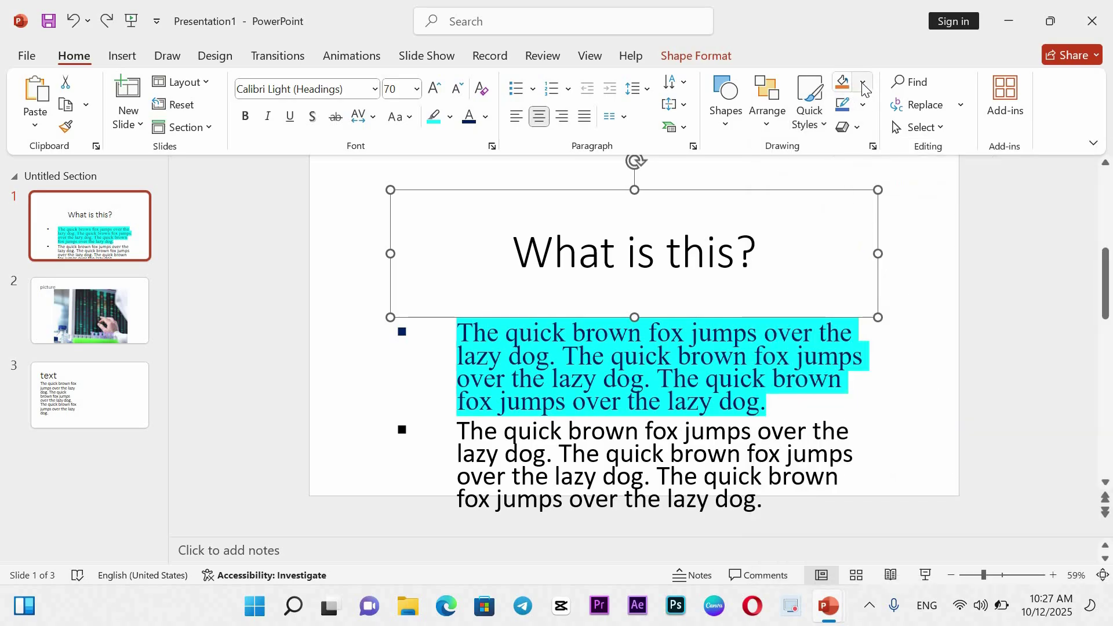
left_click(863, 84)
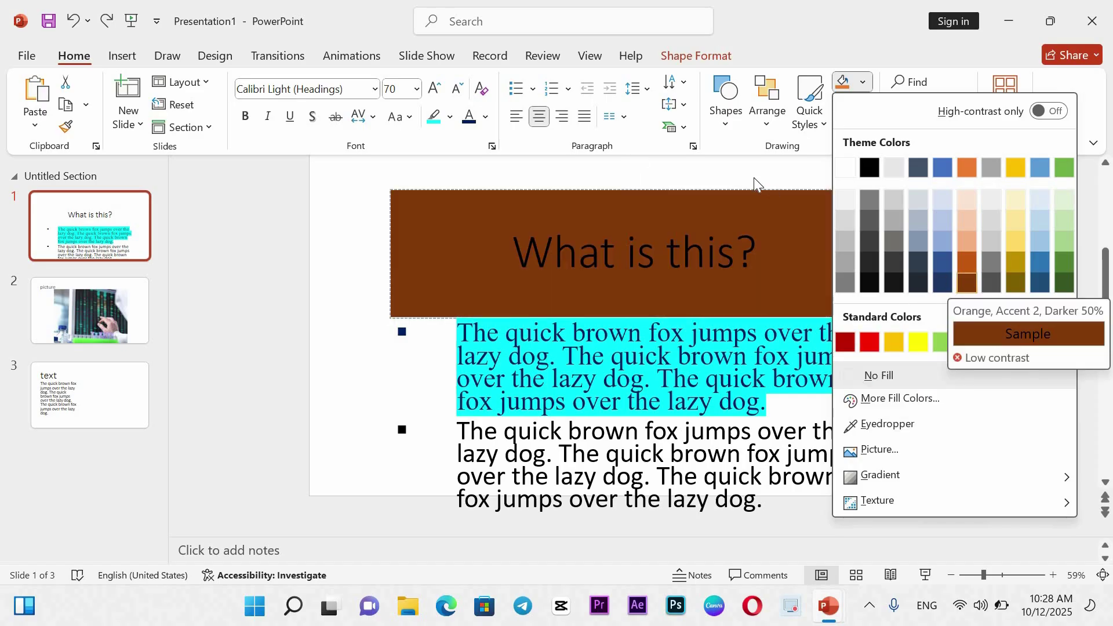
left_click(717, 169)
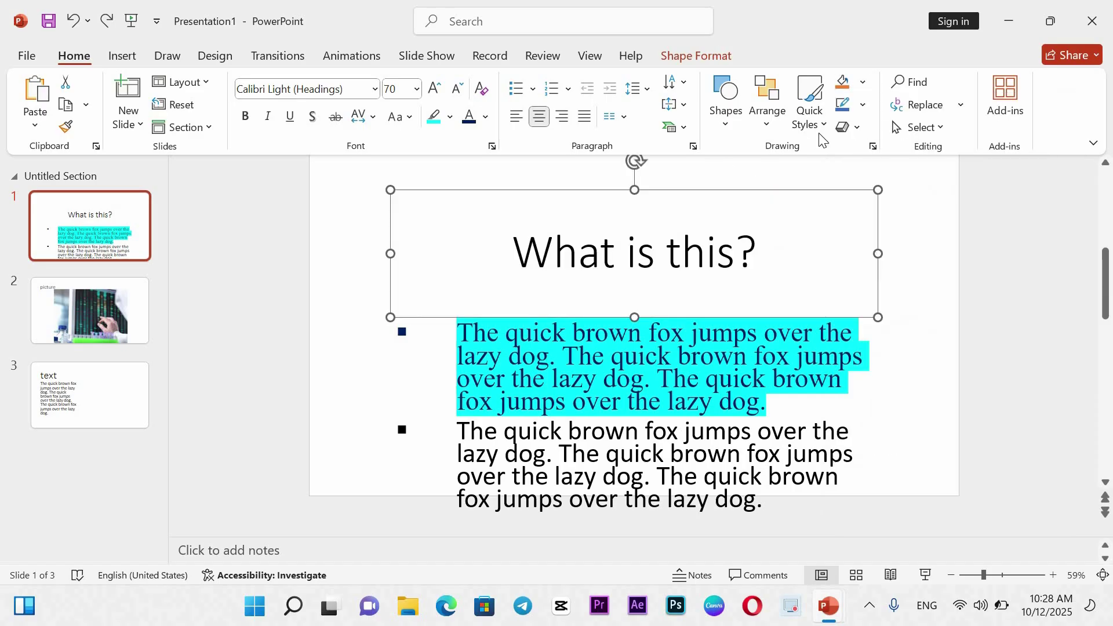
Step: Give the title box on slide 1 a blue theme-color outline and an orange fill
left_click(861, 106)
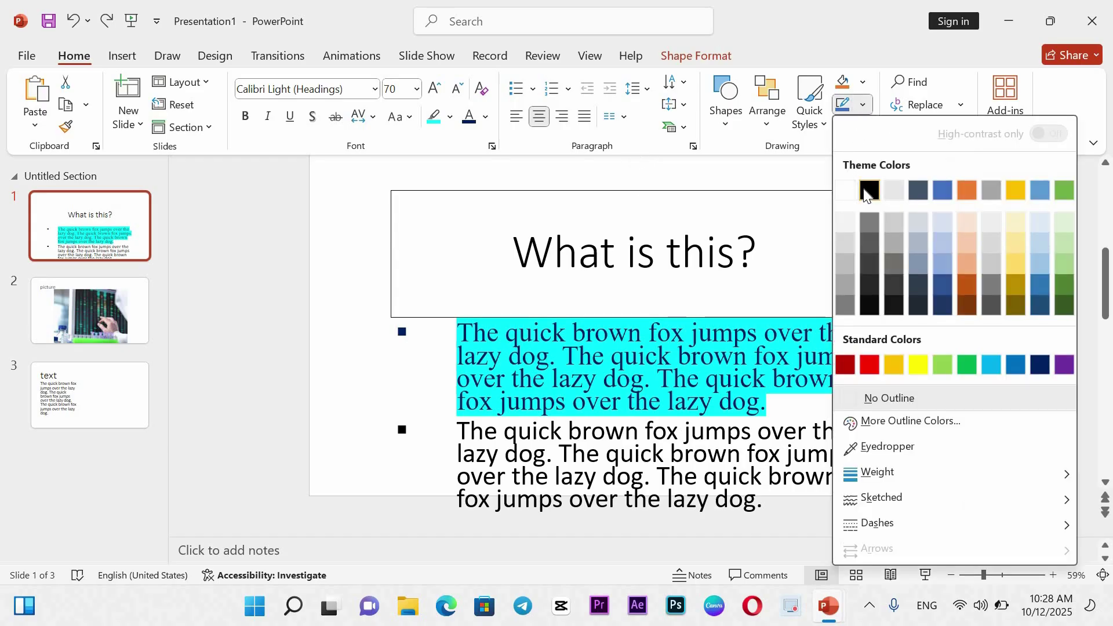
left_click(937, 192)
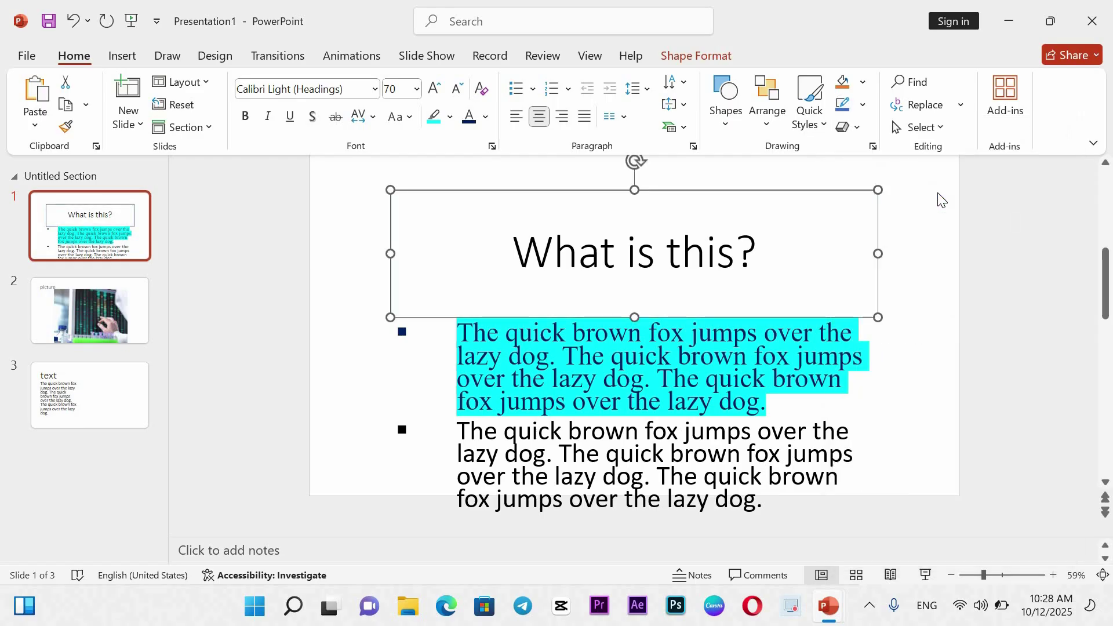
left_click(863, 106)
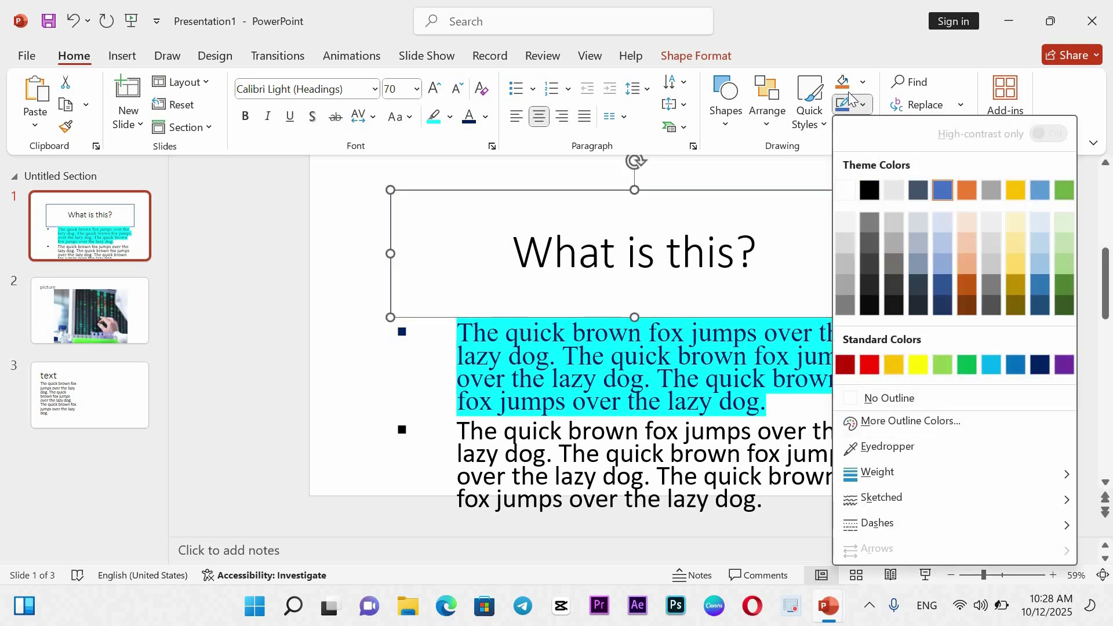
left_click(847, 92)
left_click(848, 91)
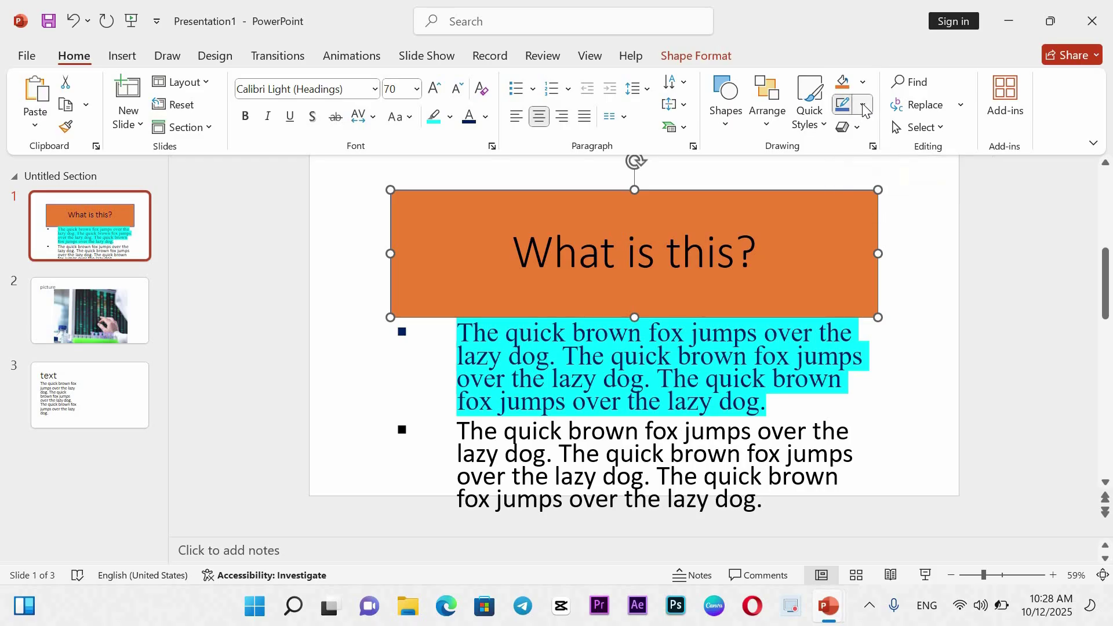
Step: Set the title box's outline weight to 6 pt and deselect the box
left_click(863, 105)
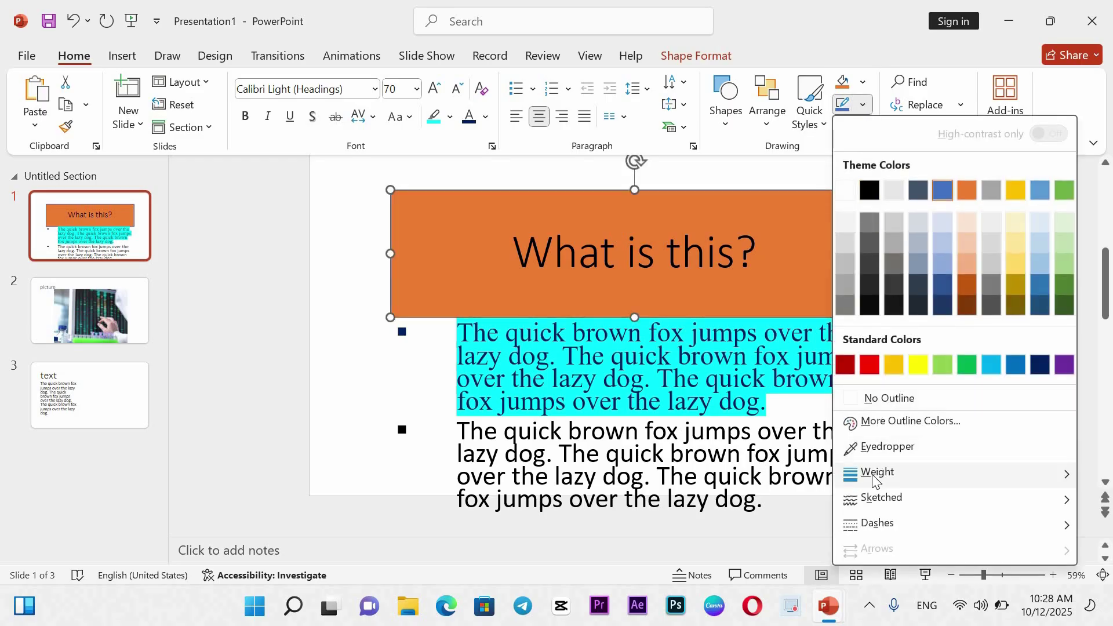
mouse_move(875, 480)
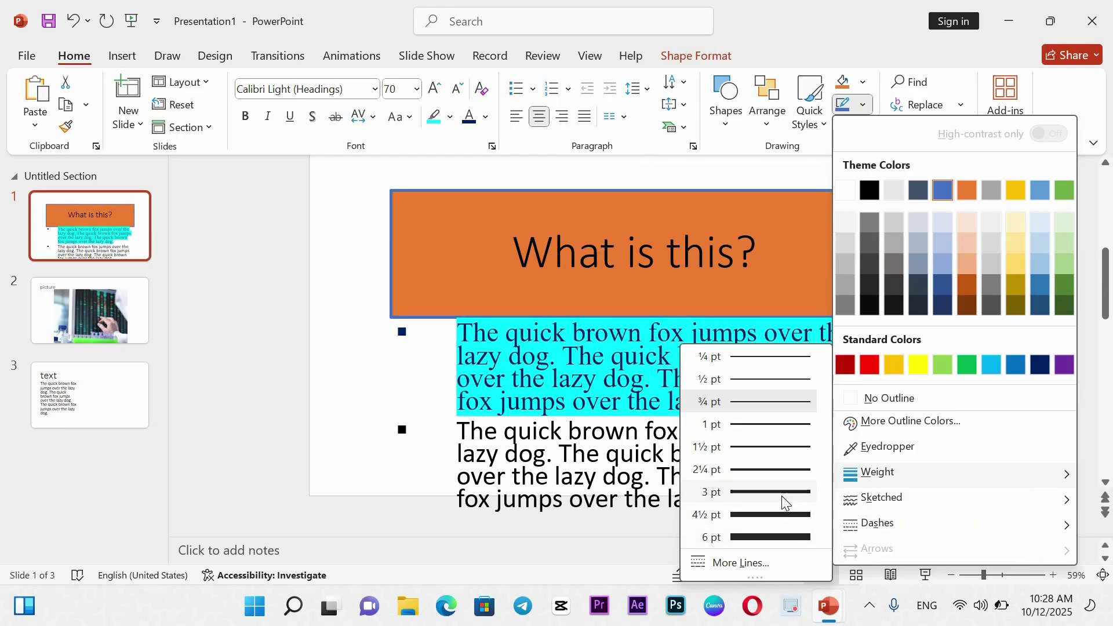
left_click(780, 536)
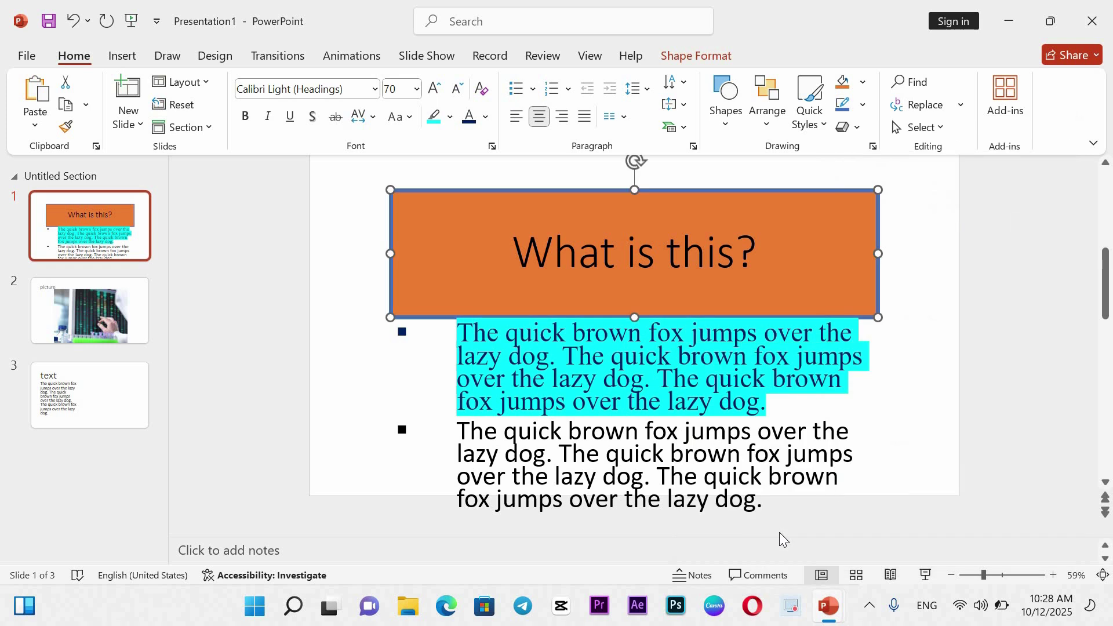
left_click(921, 405)
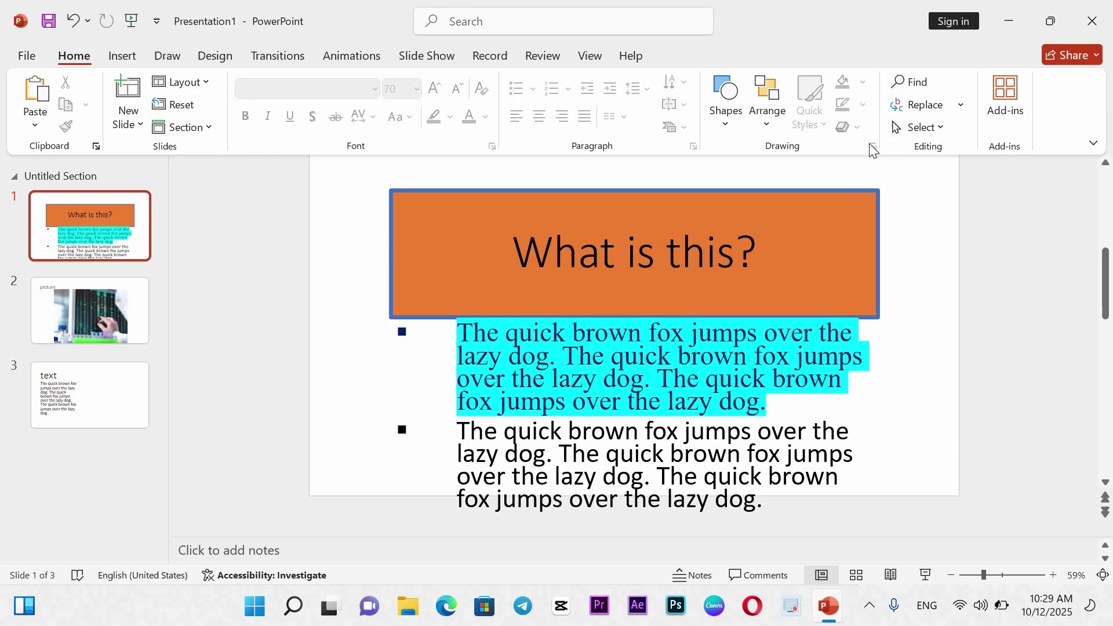
left_click(764, 255)
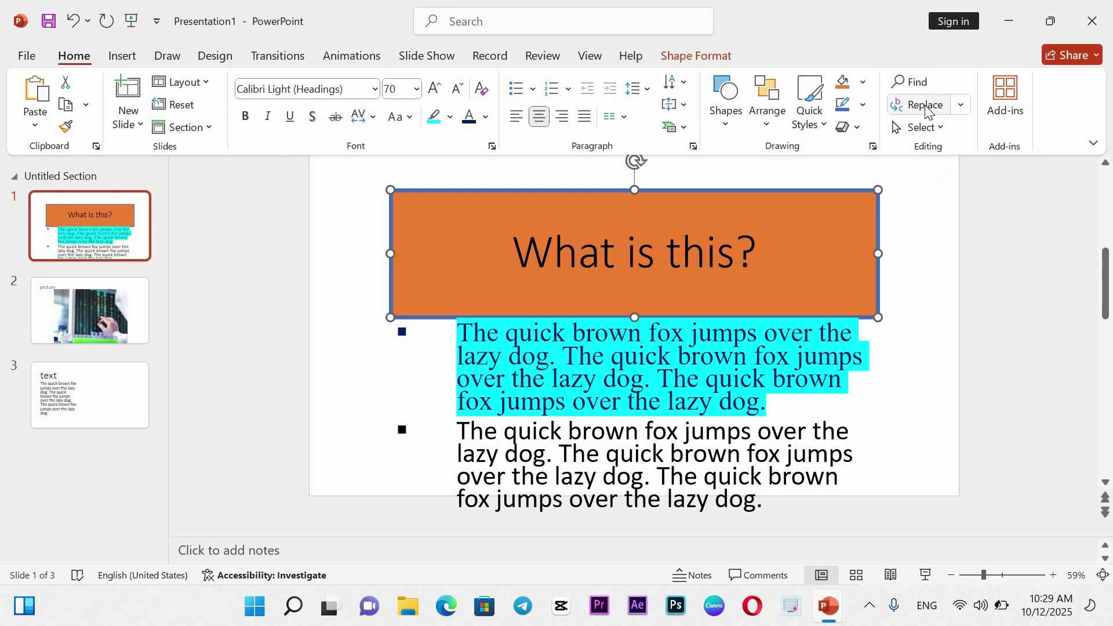
left_click(962, 105)
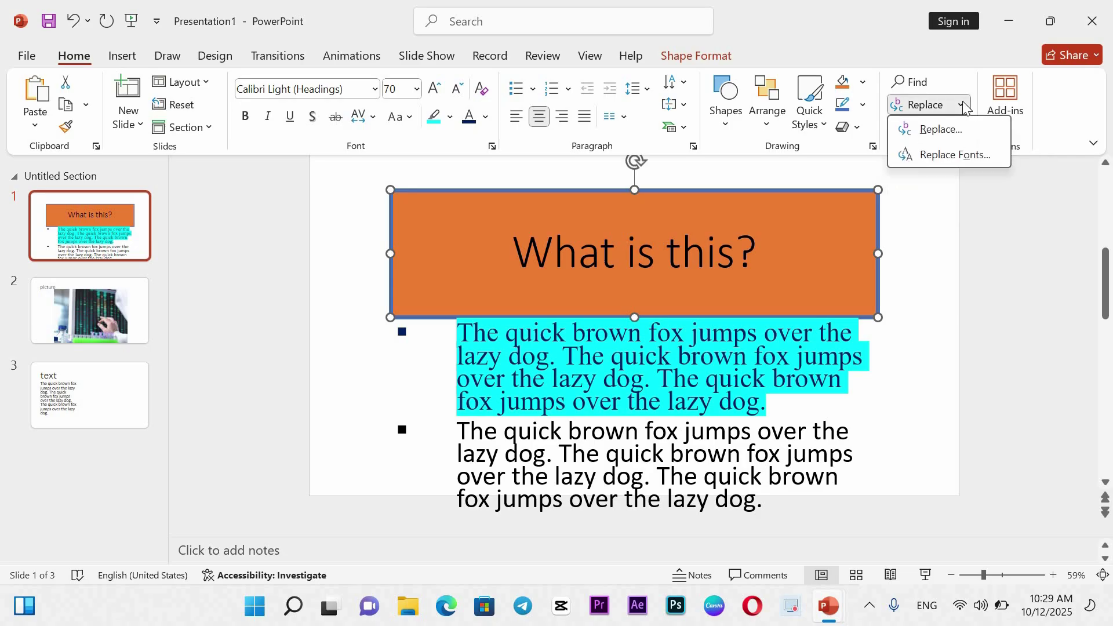
left_click(953, 132)
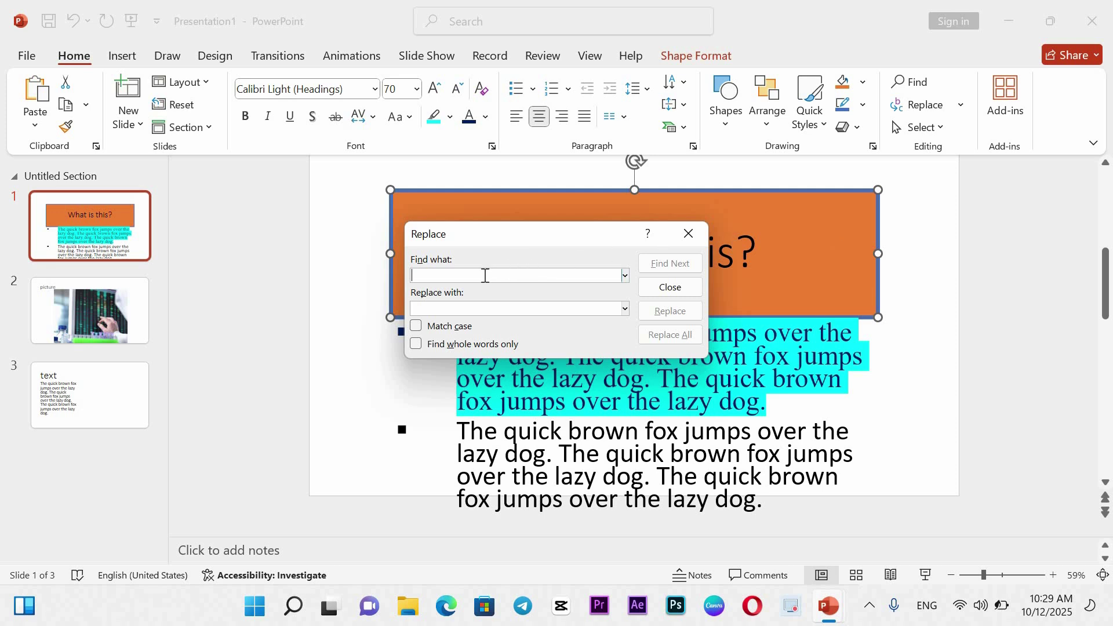
left_click(688, 234)
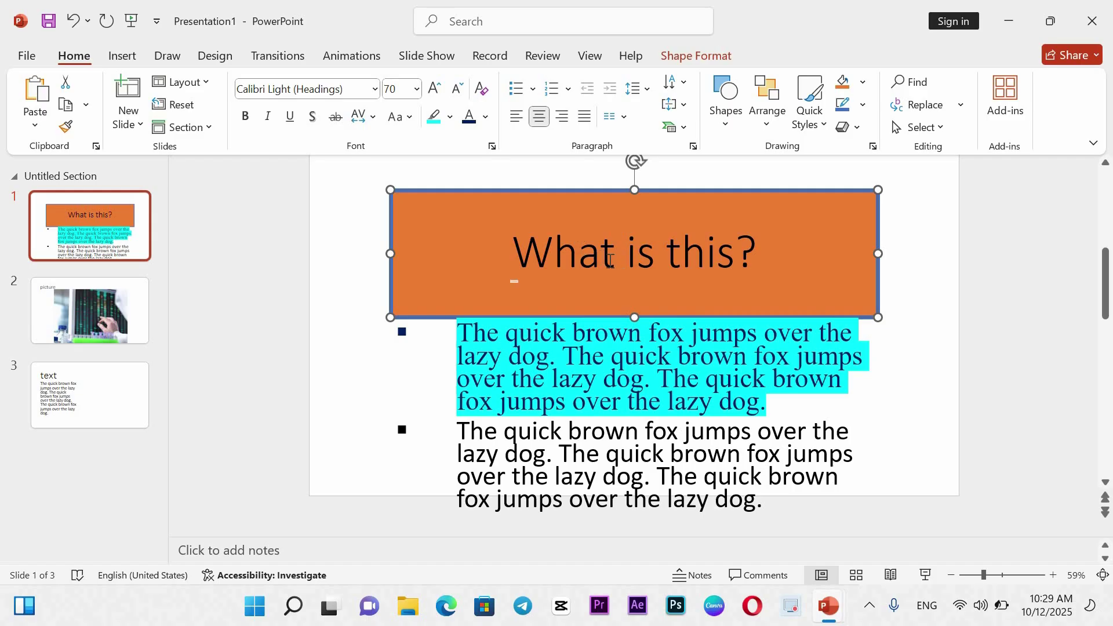
Step: Try replacing all occurrences of "what" with "how" in the presentation, and restore the title to "What is this?"
left_click(959, 106)
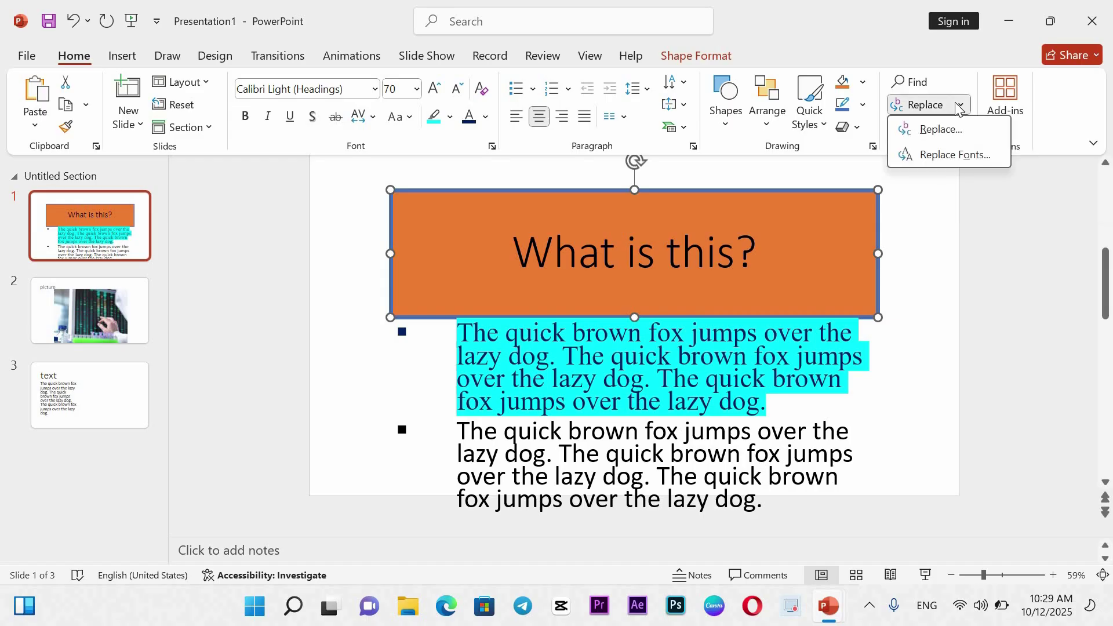
left_click(940, 130)
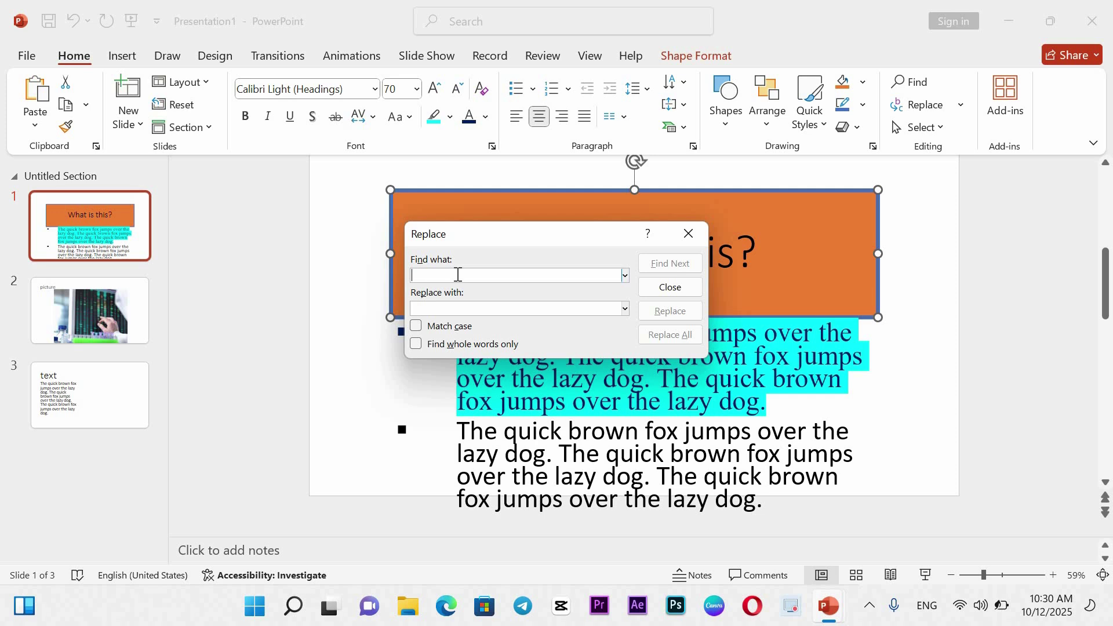
type("what")
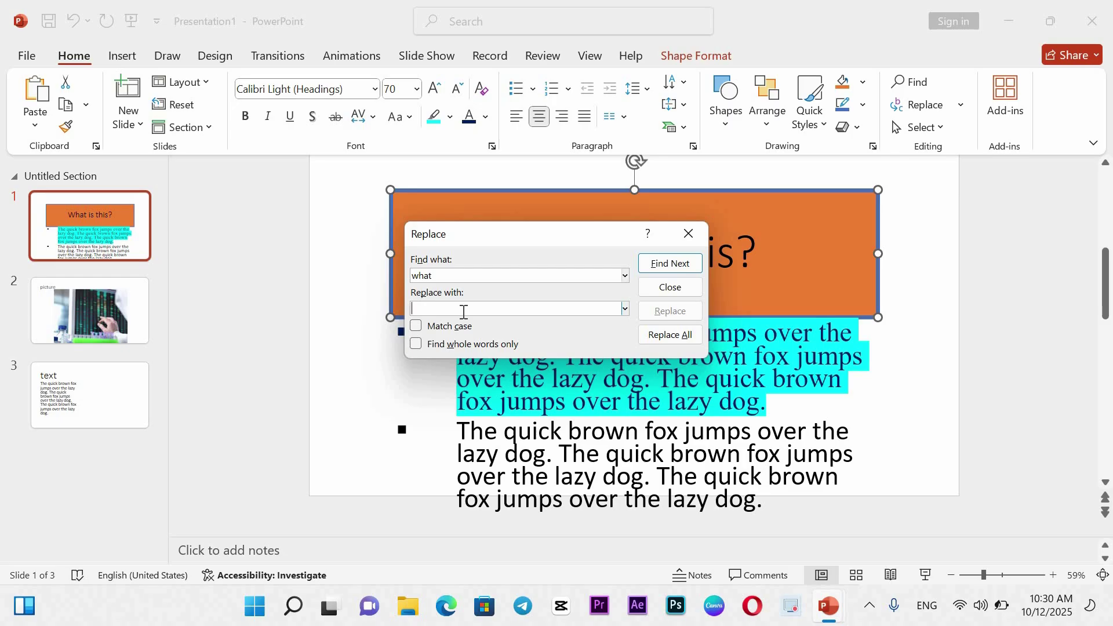
type("how")
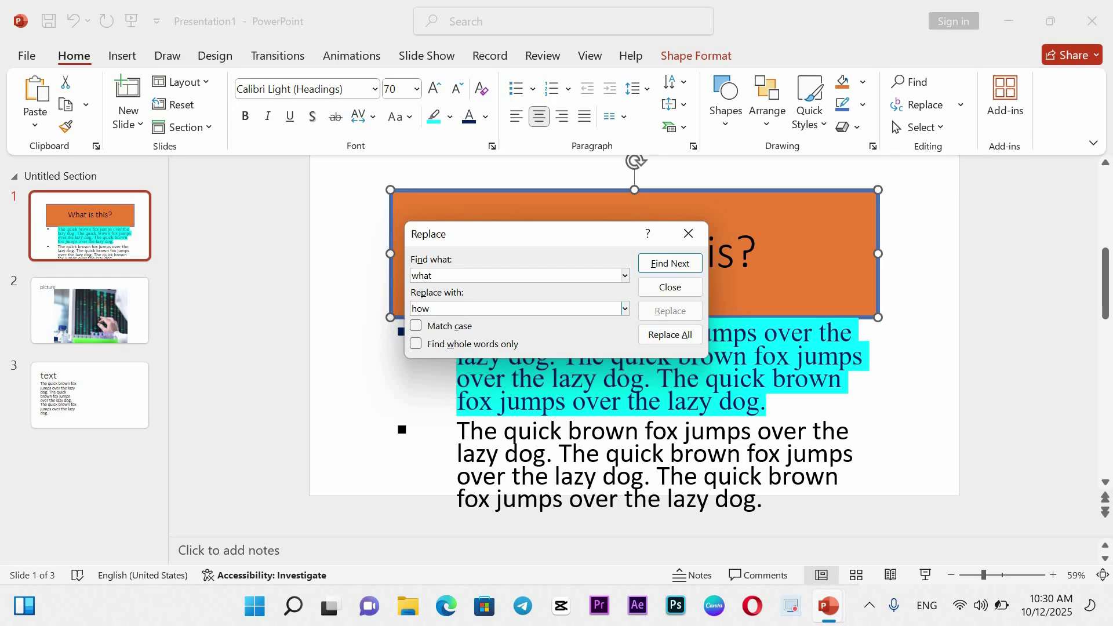
left_click(665, 336)
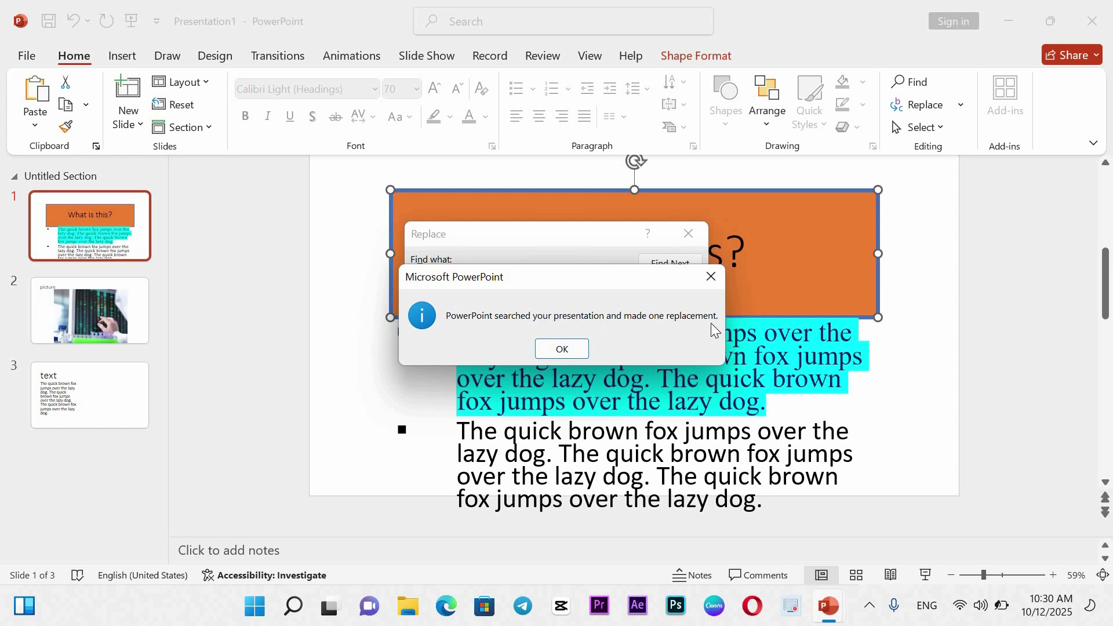
left_click(569, 349)
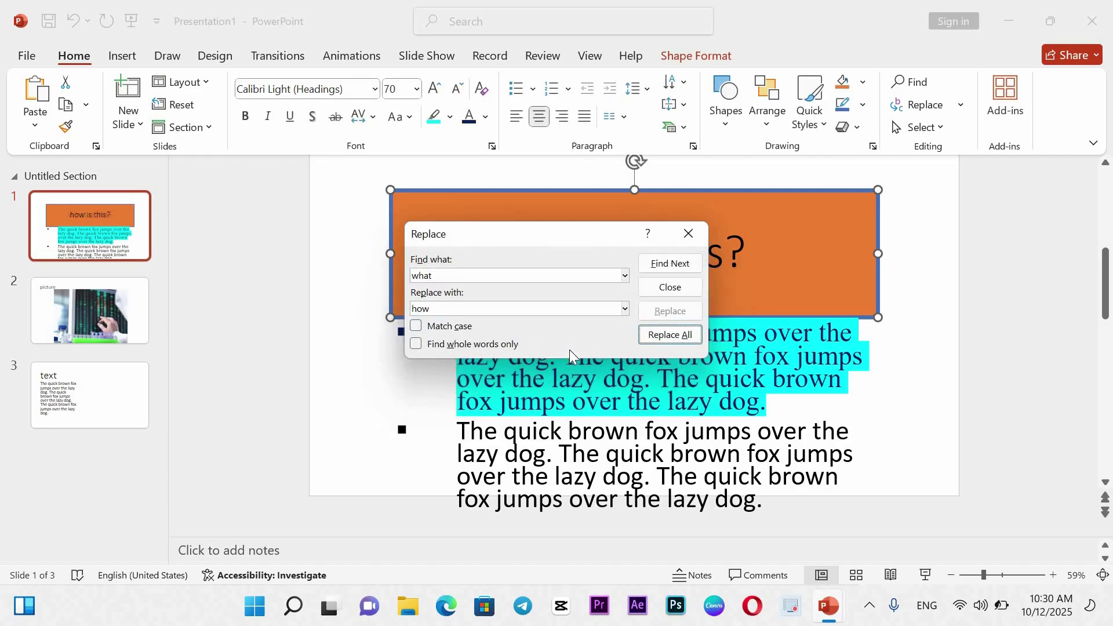
left_click(688, 235)
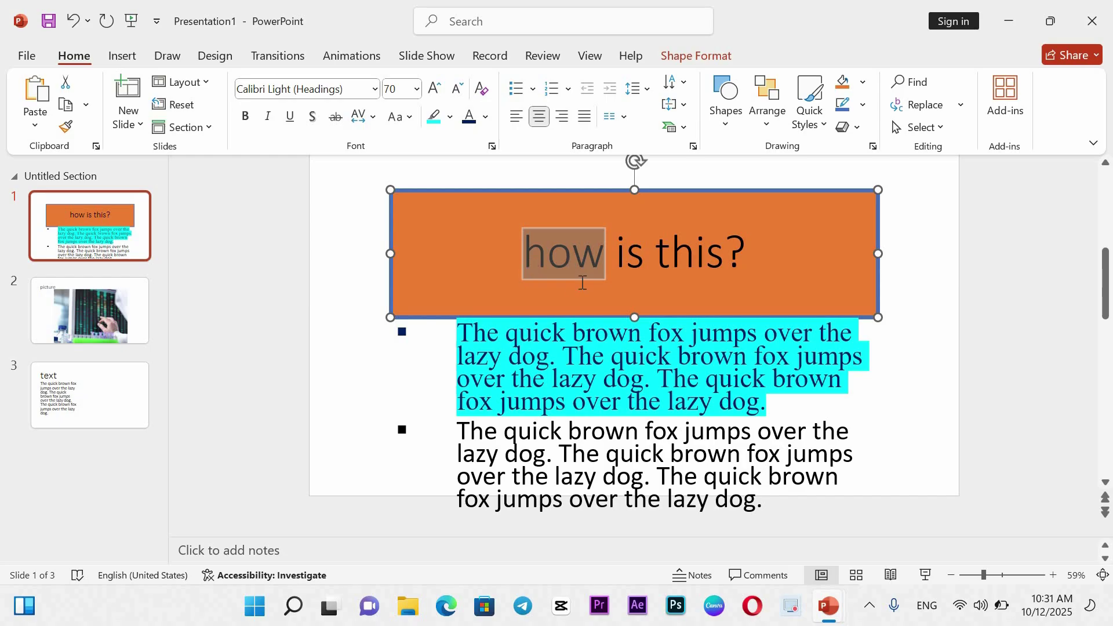
type("What")
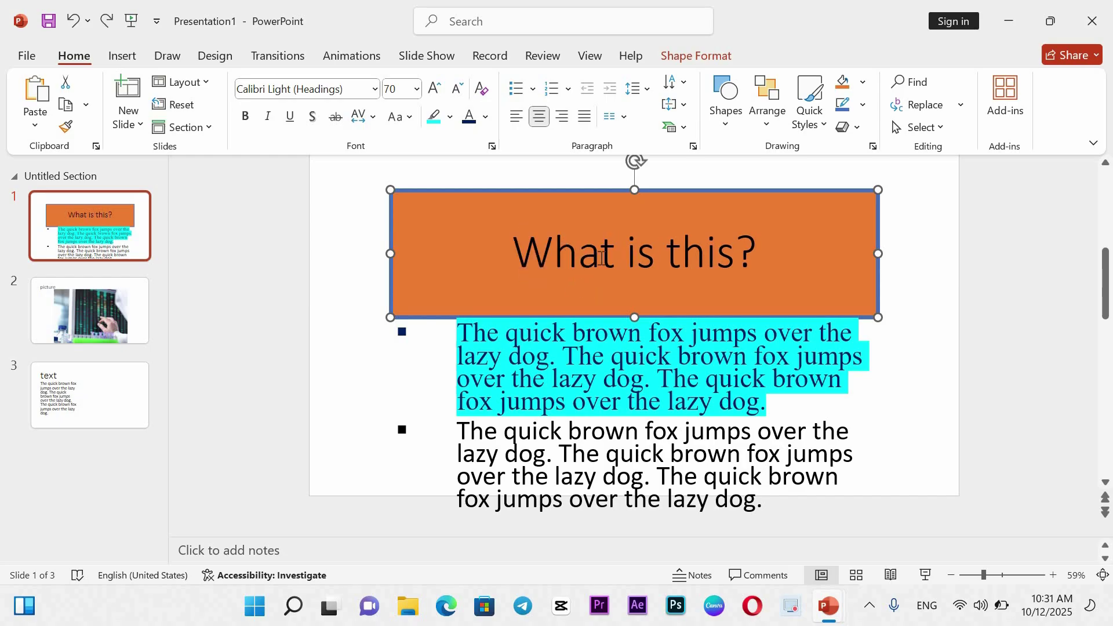